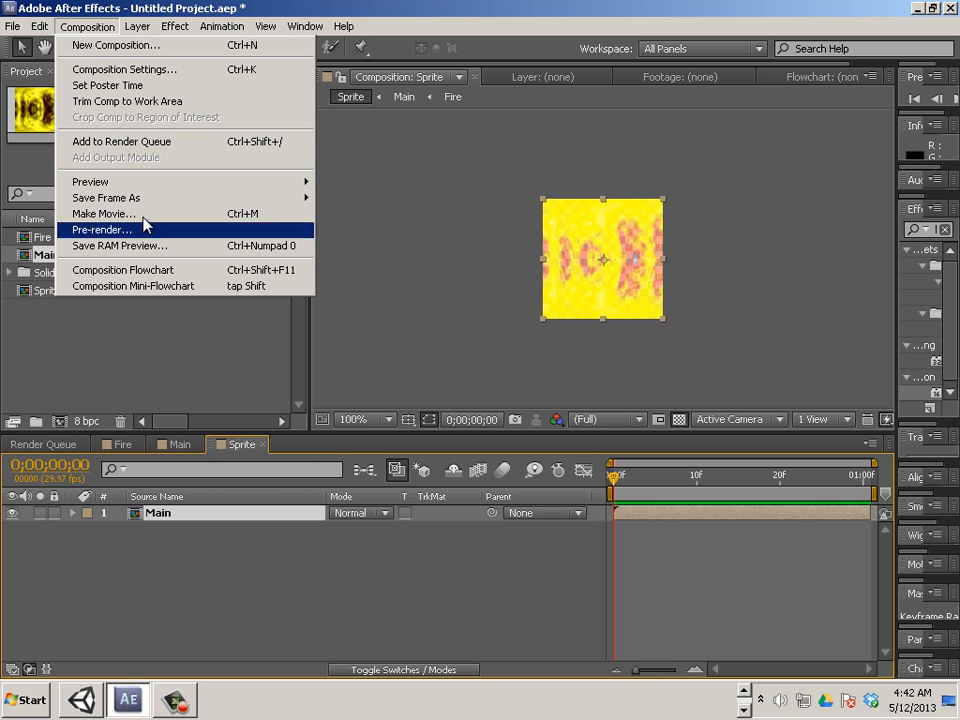
Add the Sprite composition to the render queue and set its output module to a PNG Sequence with RGB + Alpha channels
click(150, 142)
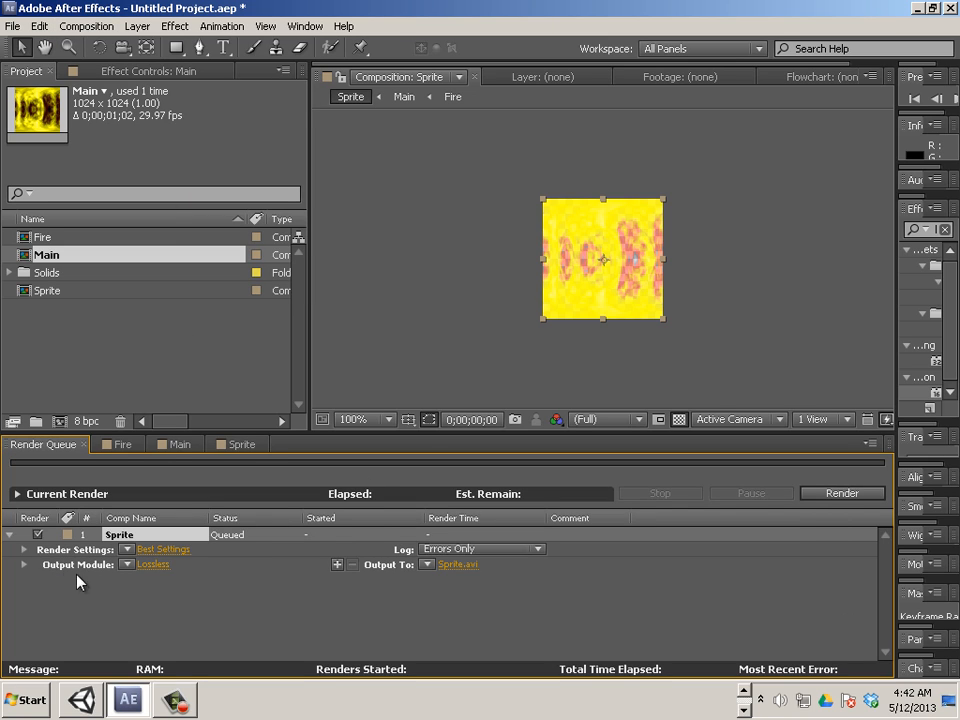
click(156, 565)
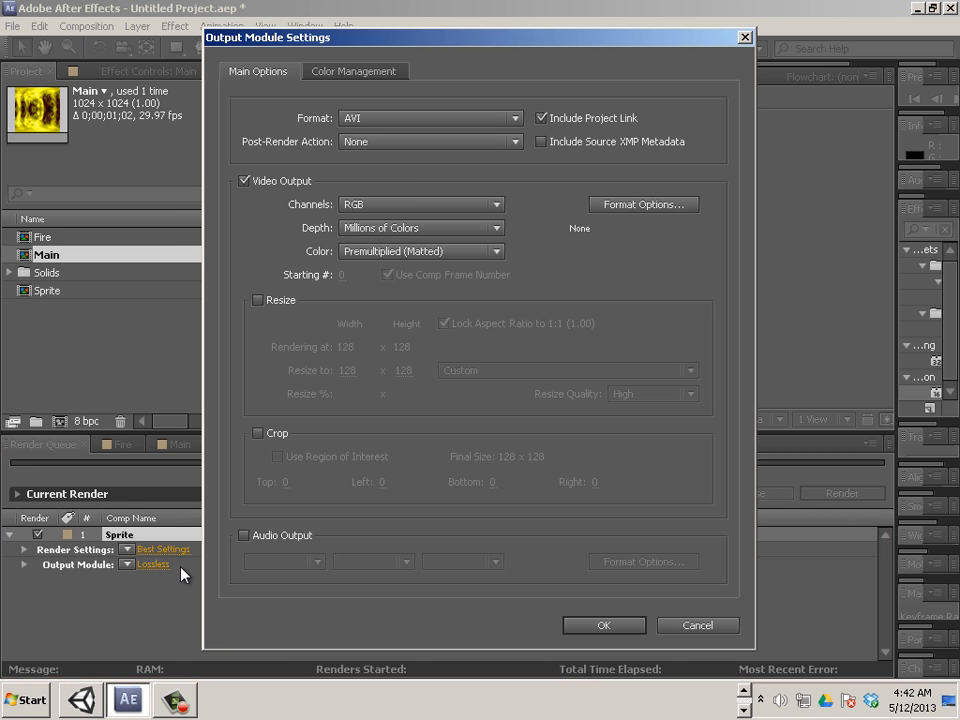
click(420, 120)
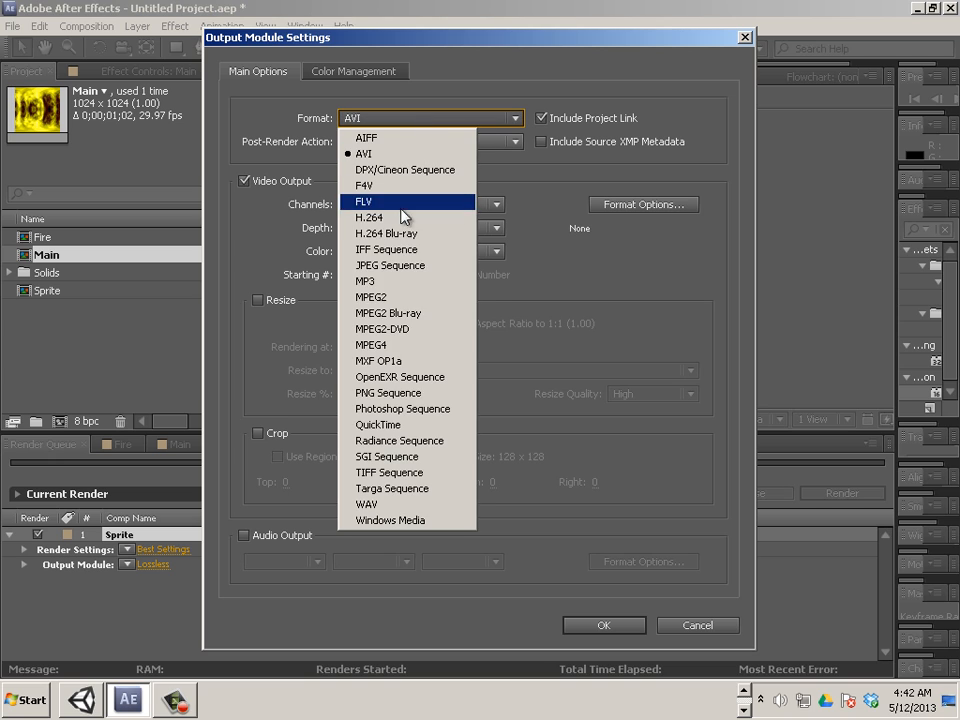
click(430, 394)
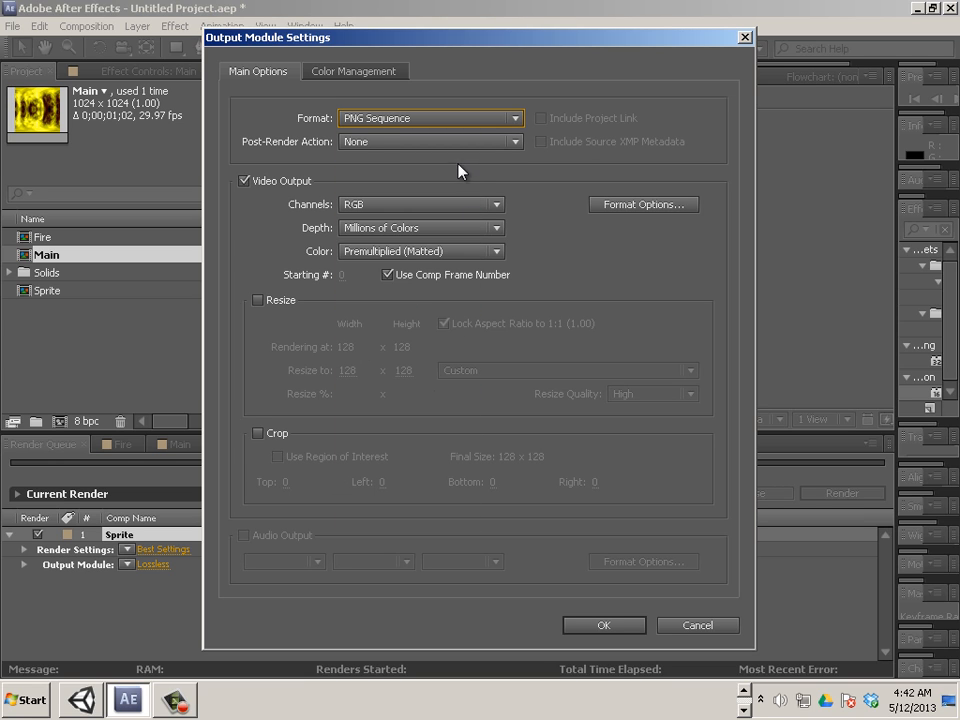
click(420, 205)
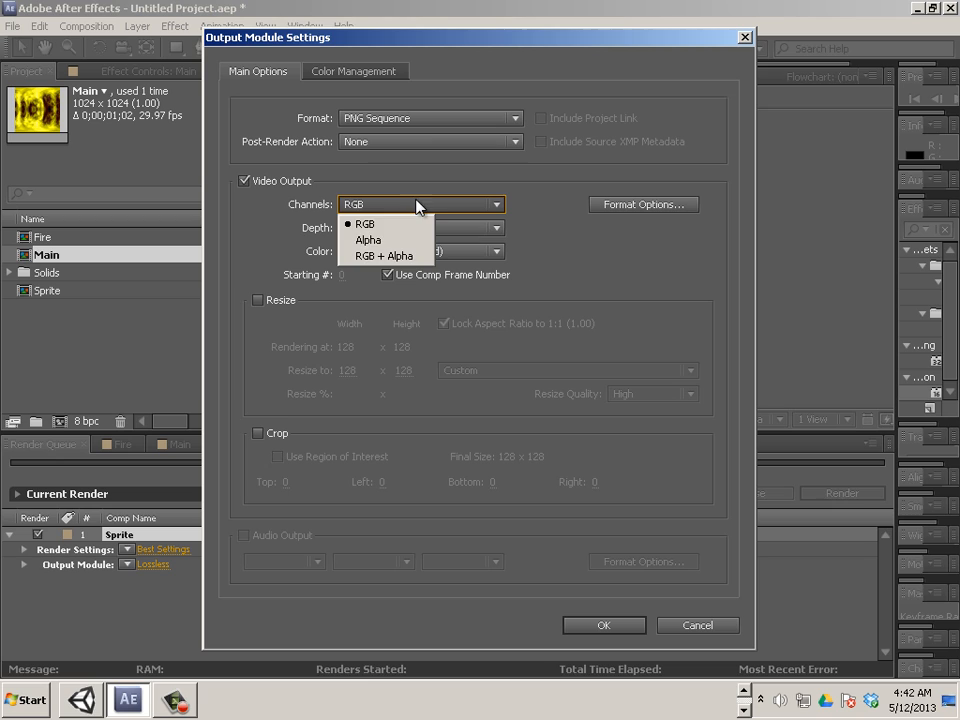
click(388, 256)
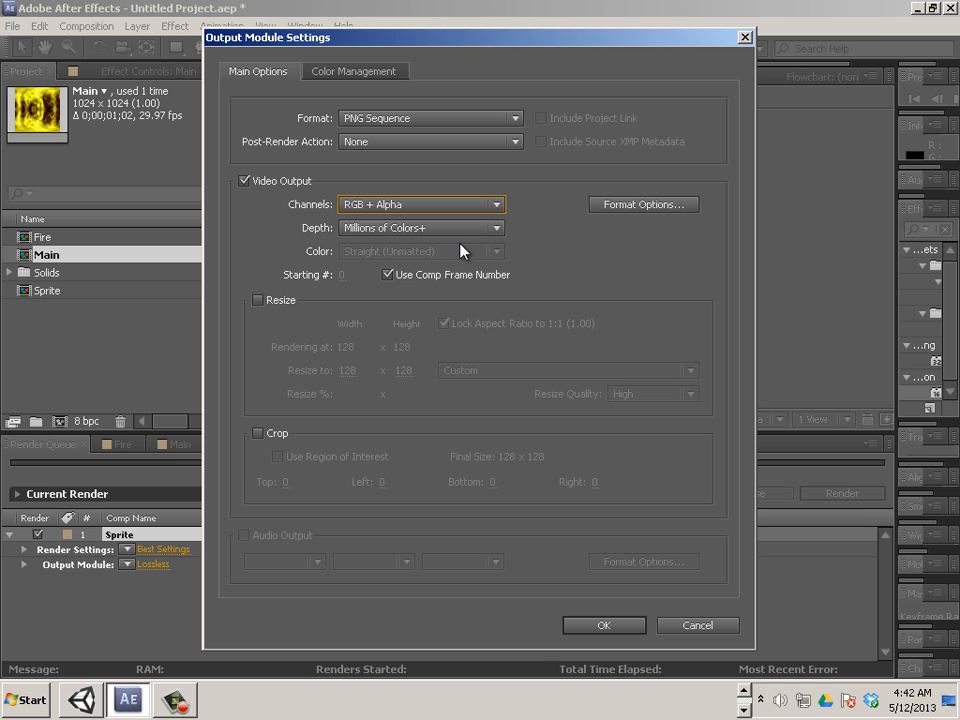
click(603, 626)
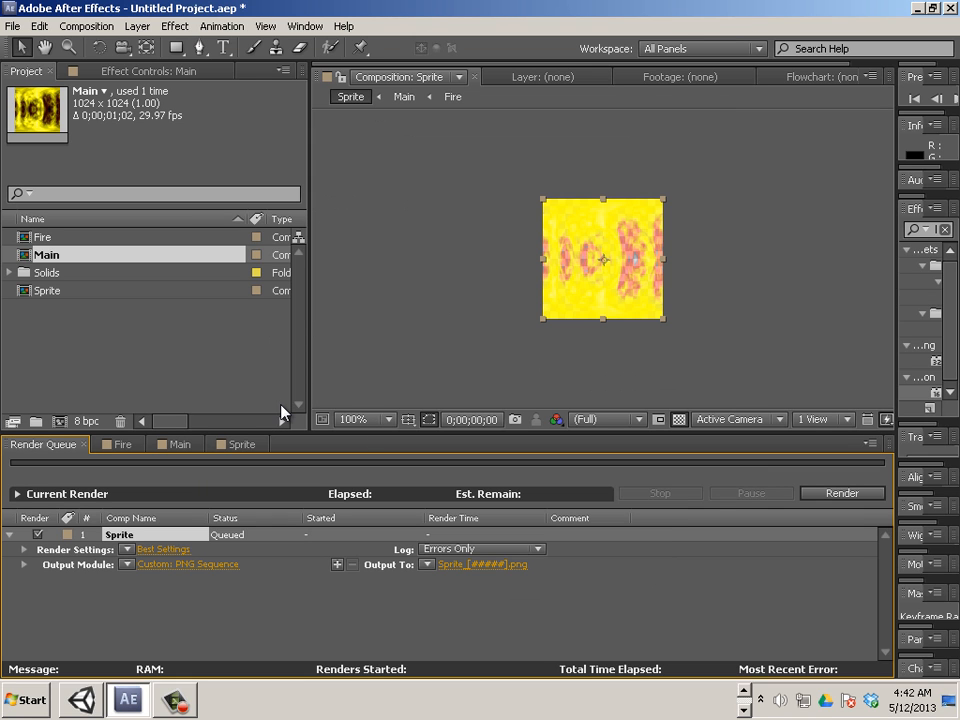
Start choosing the render's output destination and browse to the _motion graphics folder on the Desktop
click(475, 567)
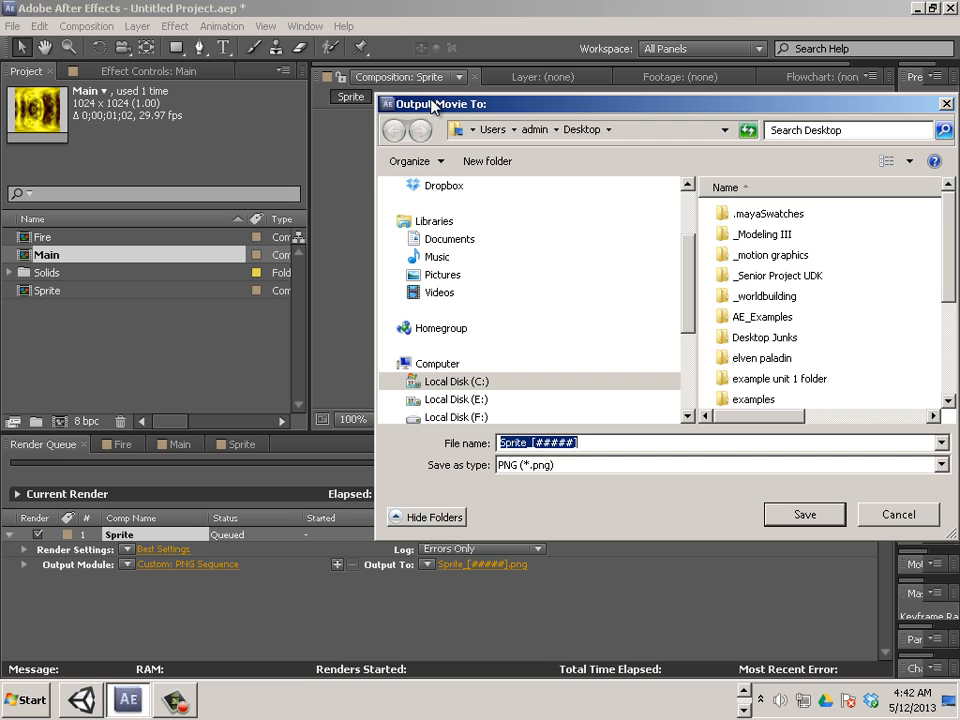
drag(390, 103, 171, 93)
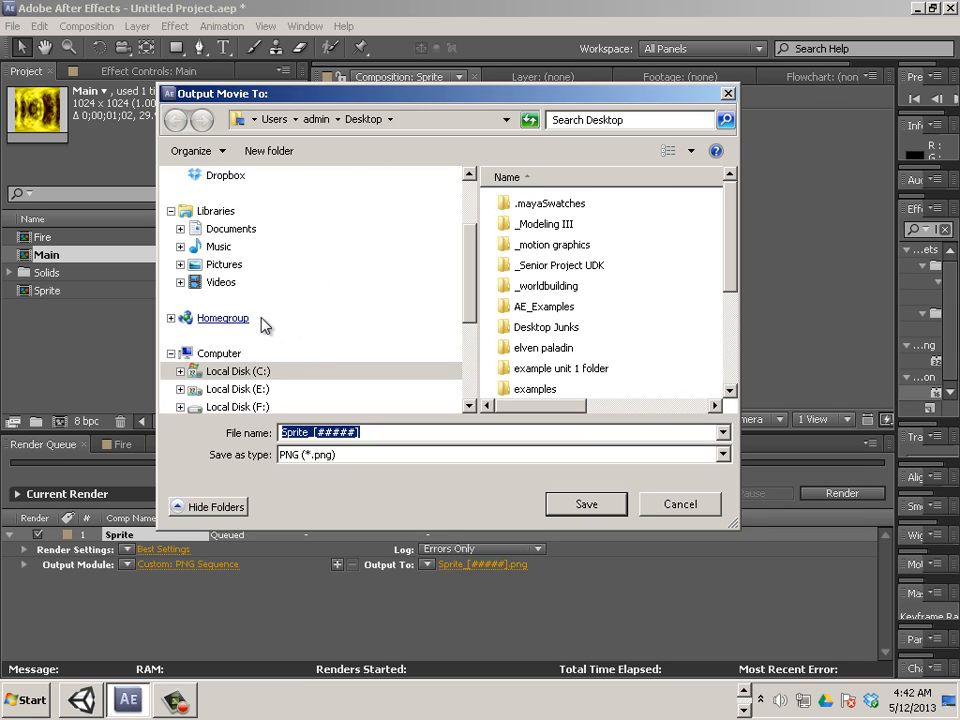
drag(474, 300, 474, 204)
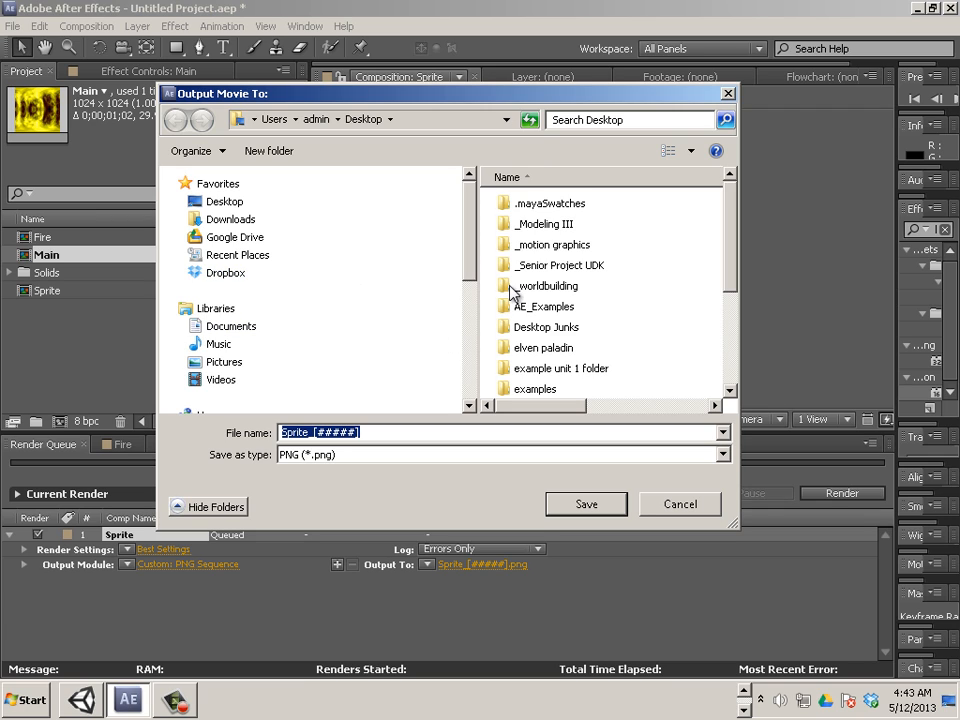
click(554, 246)
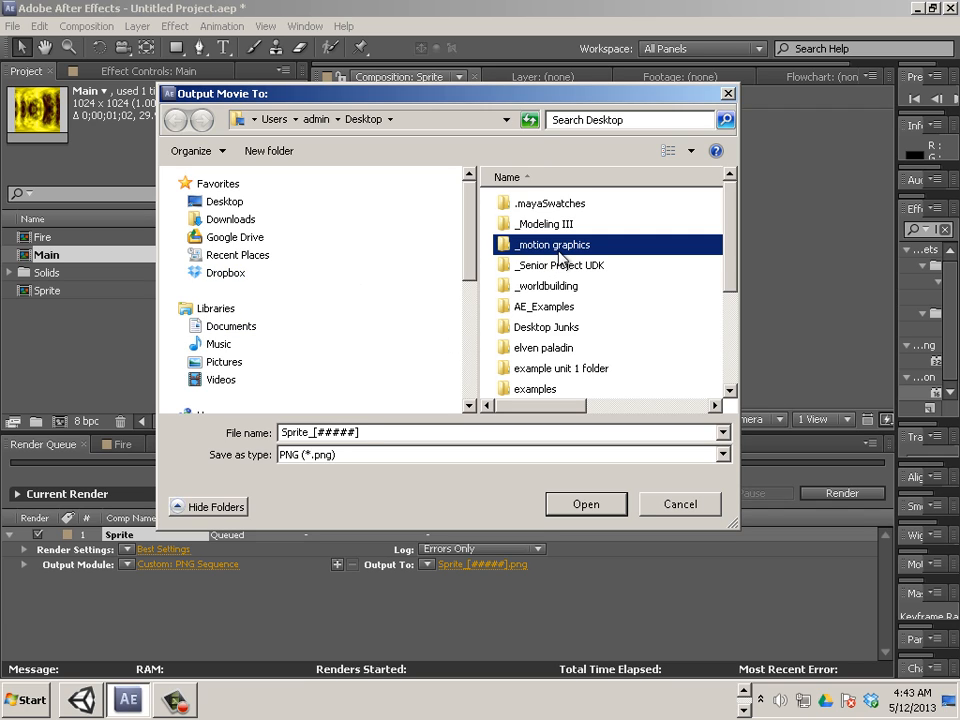
double_click(557, 250)
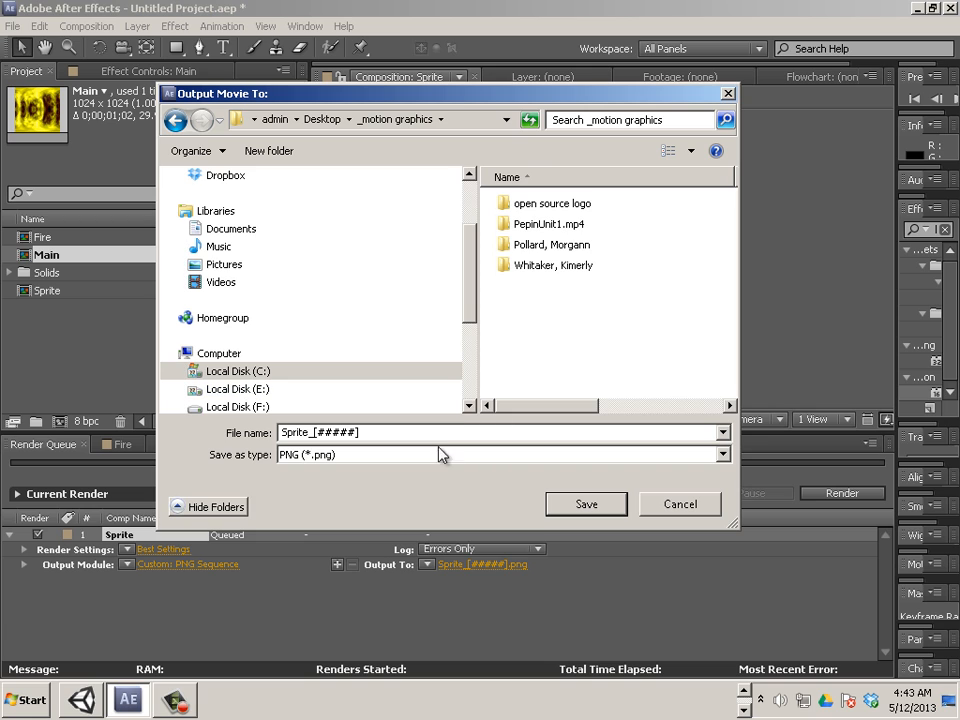
Create a folder named Sprites inside _motion graphics and open it as the output location
right_click(510, 322)
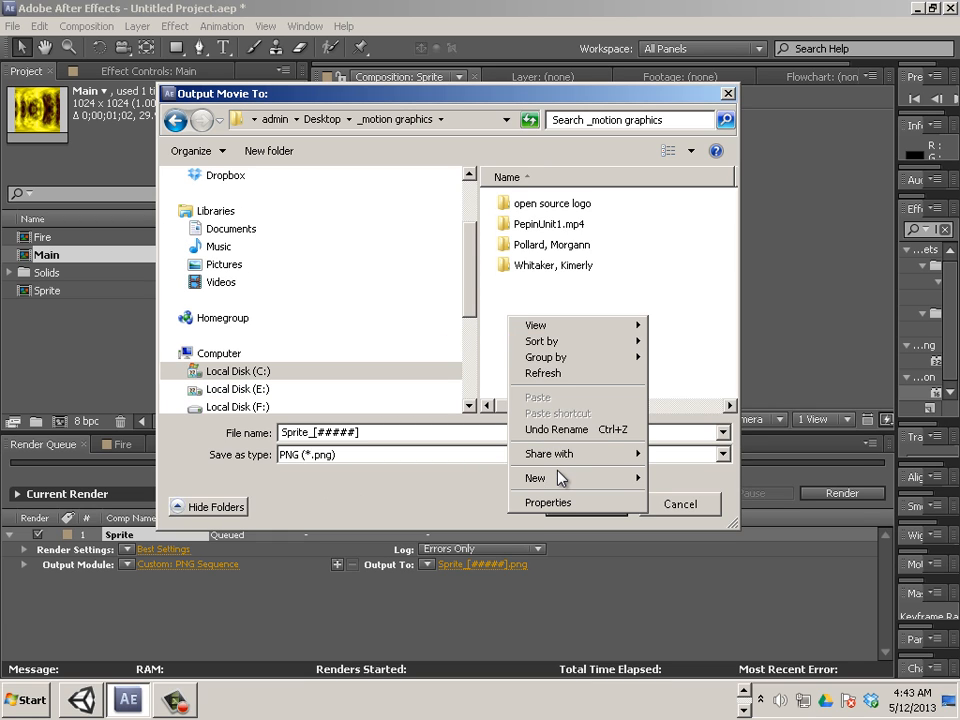
mouse_move(606, 479)
click(669, 486)
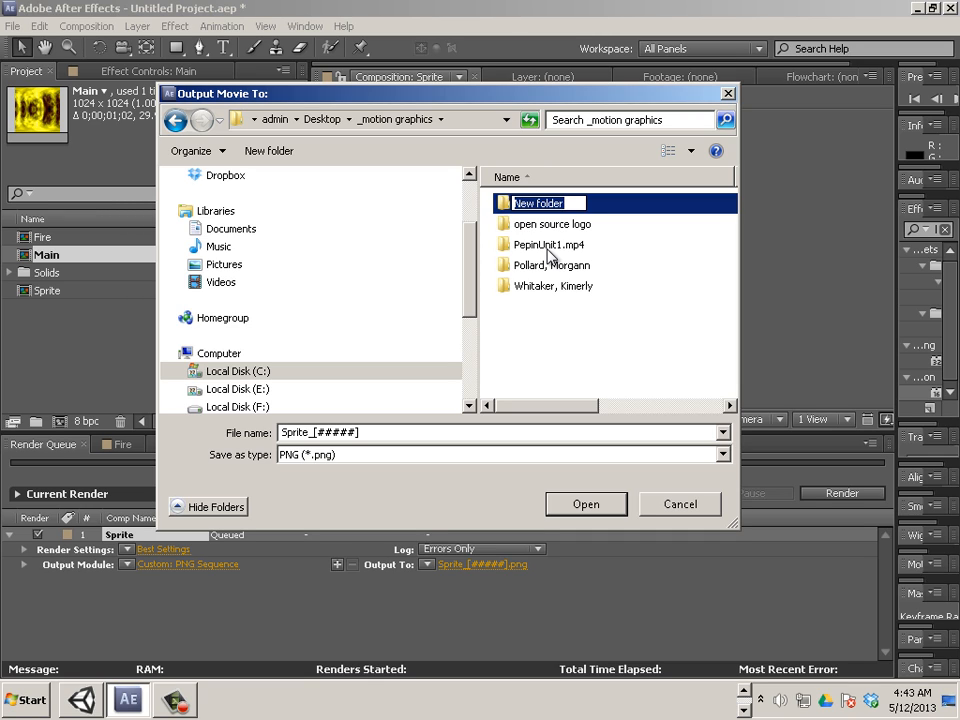
text(Sp)
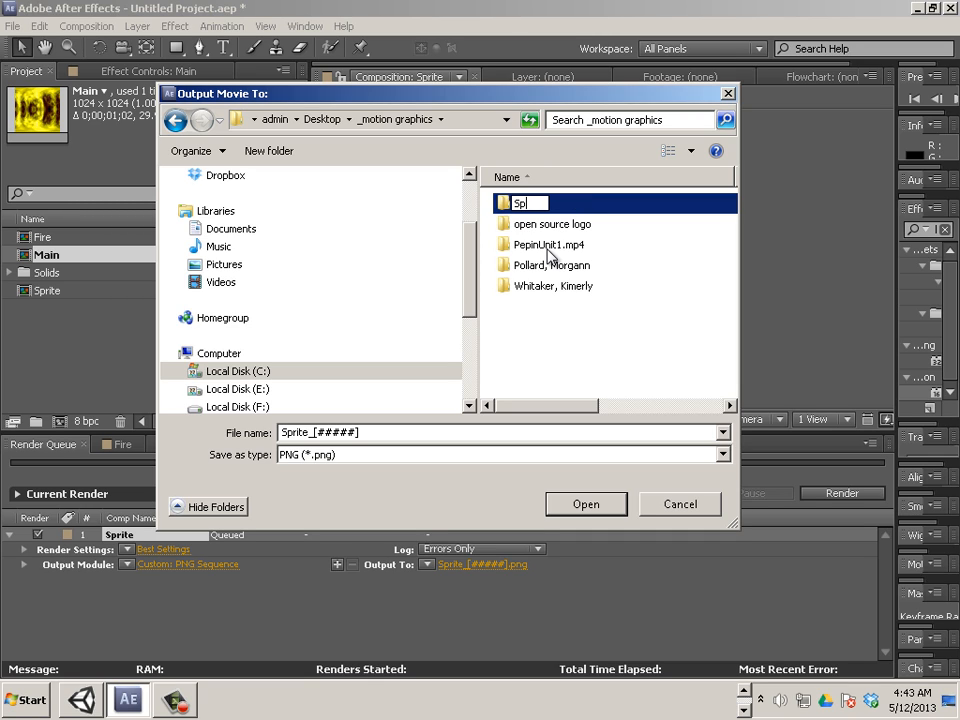
text(rites)
key(Return)
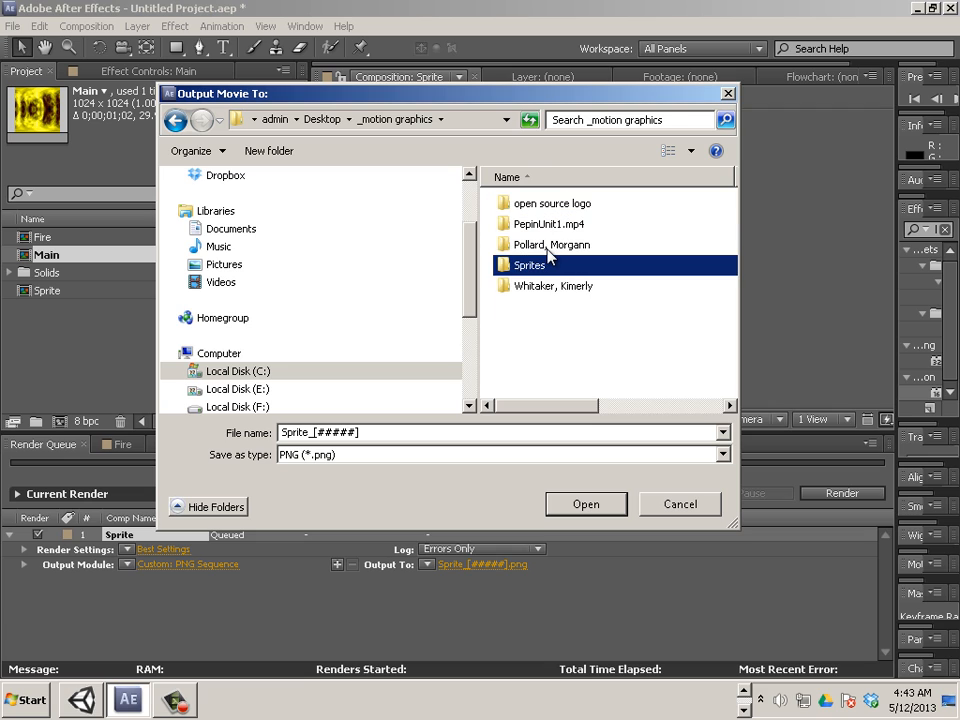
double_click(549, 263)
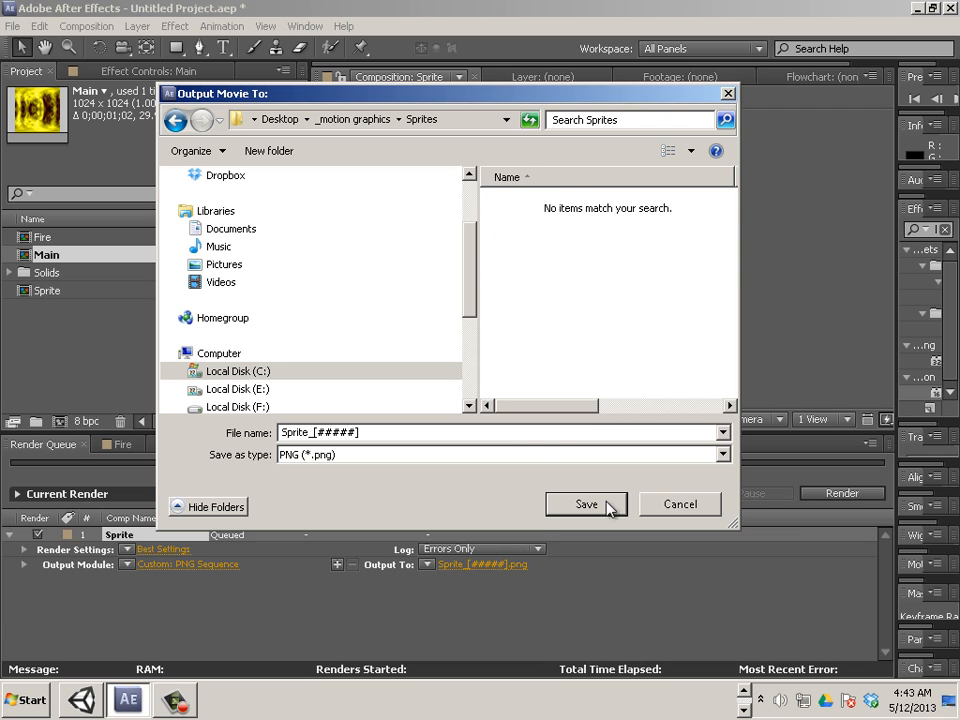
Name the output sequence fire_[#####] and save the destination in the Sprites folder
double_click(307, 433)
drag(311, 433, 283, 436)
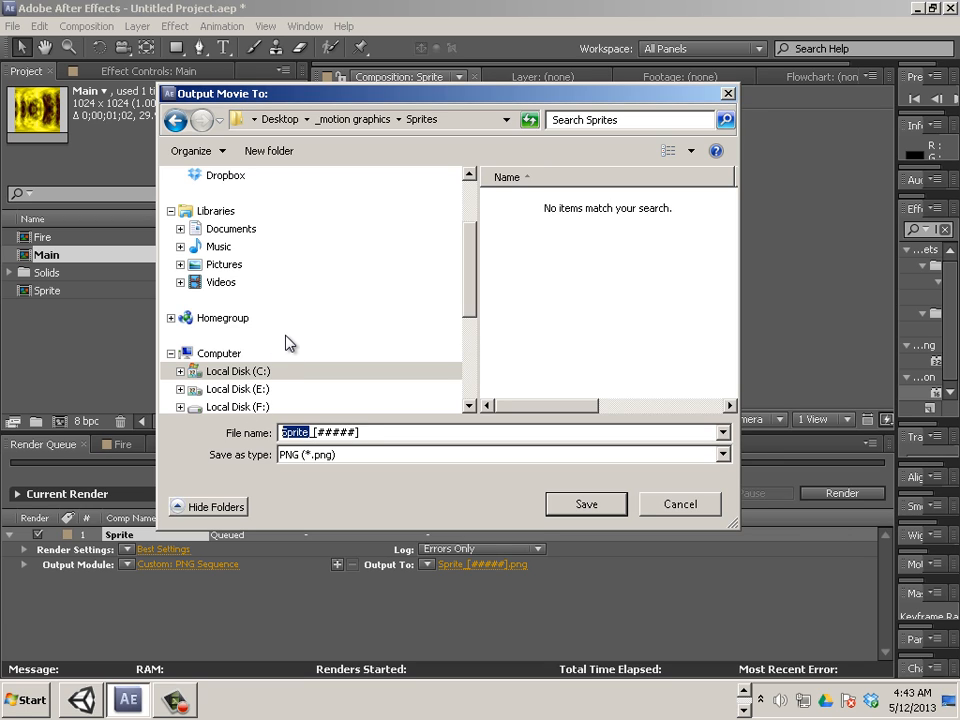
text(fire)
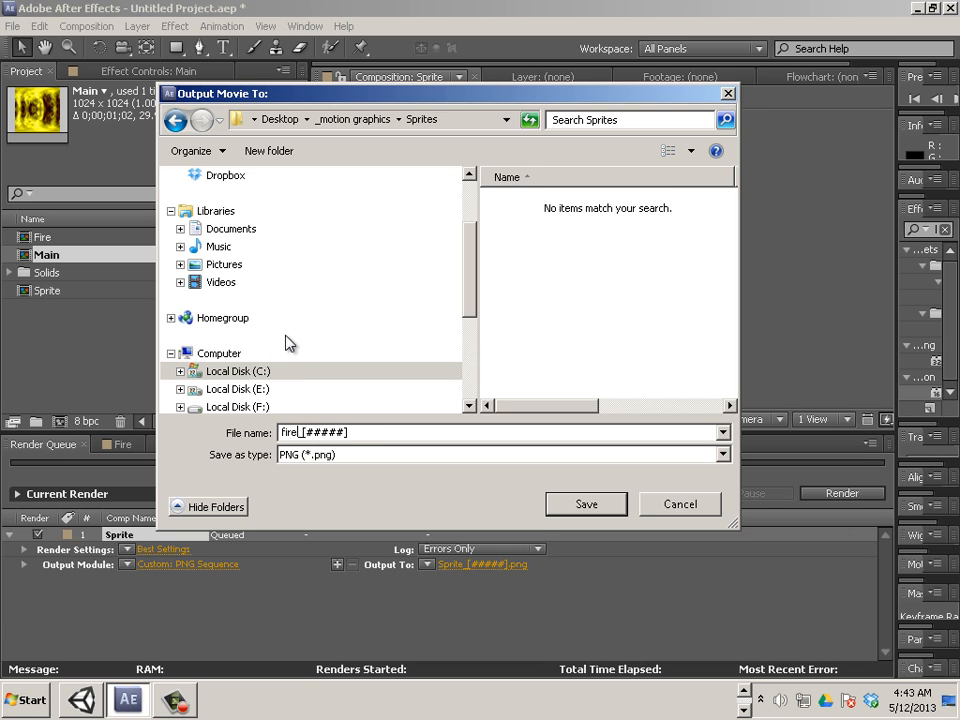
click(564, 507)
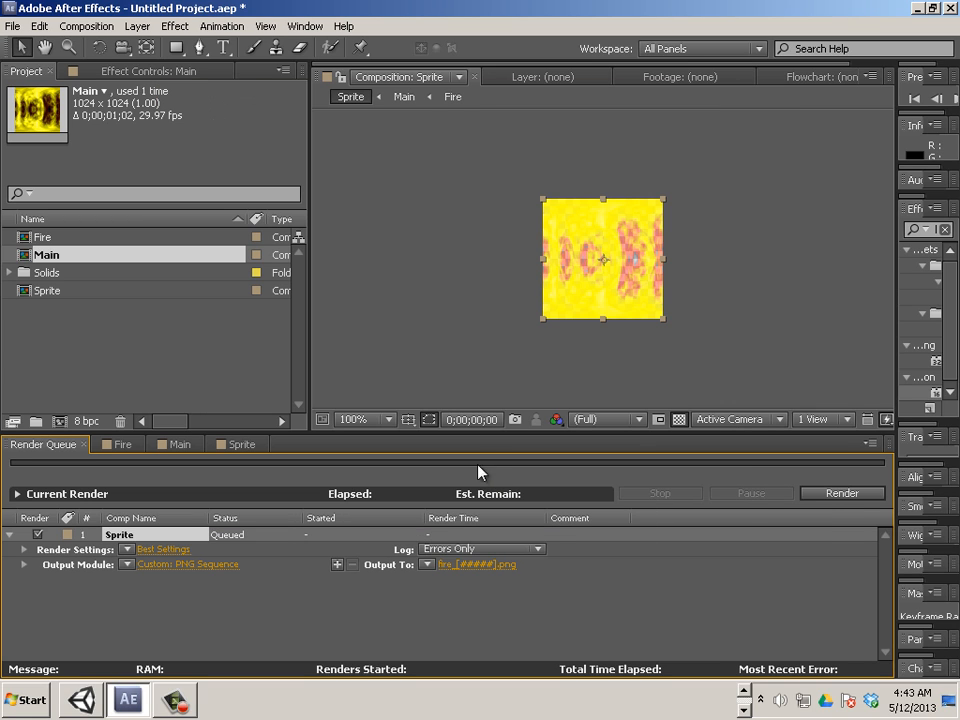
click(337, 564)
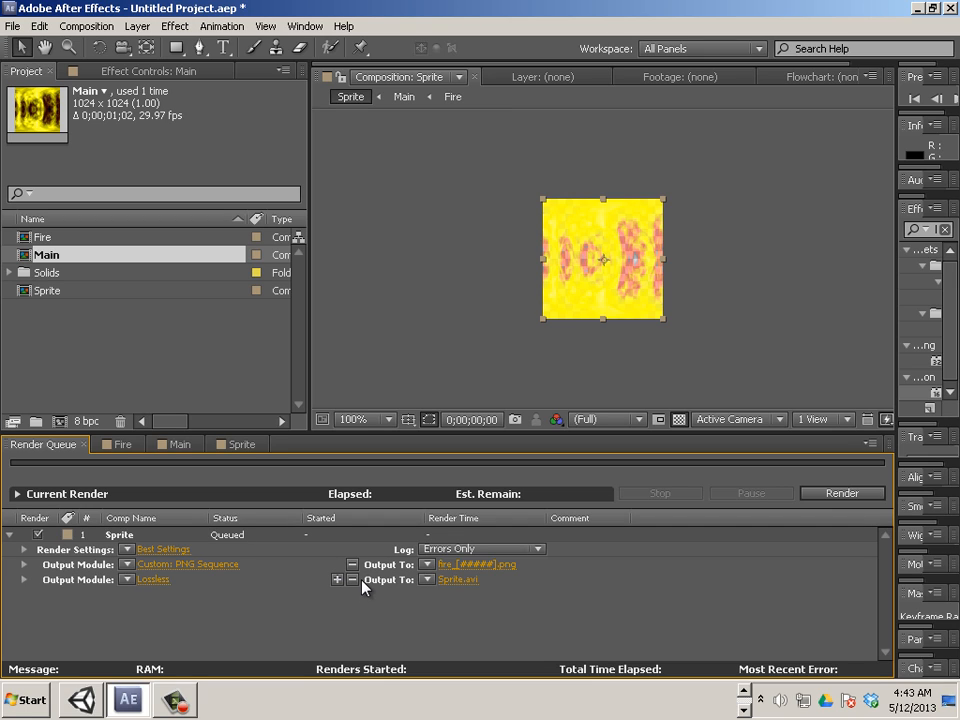
click(356, 579)
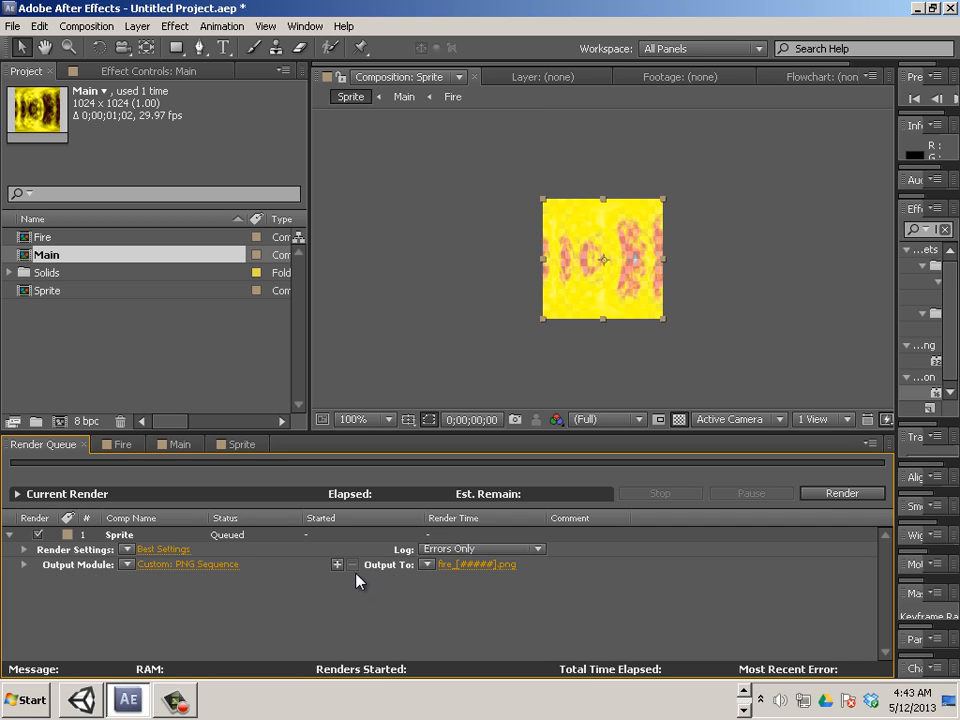
click(427, 565)
click(420, 574)
Shorten the custom output file name template to fire_[###].[fileExtension] and render the queued Sprite composition
click(427, 565)
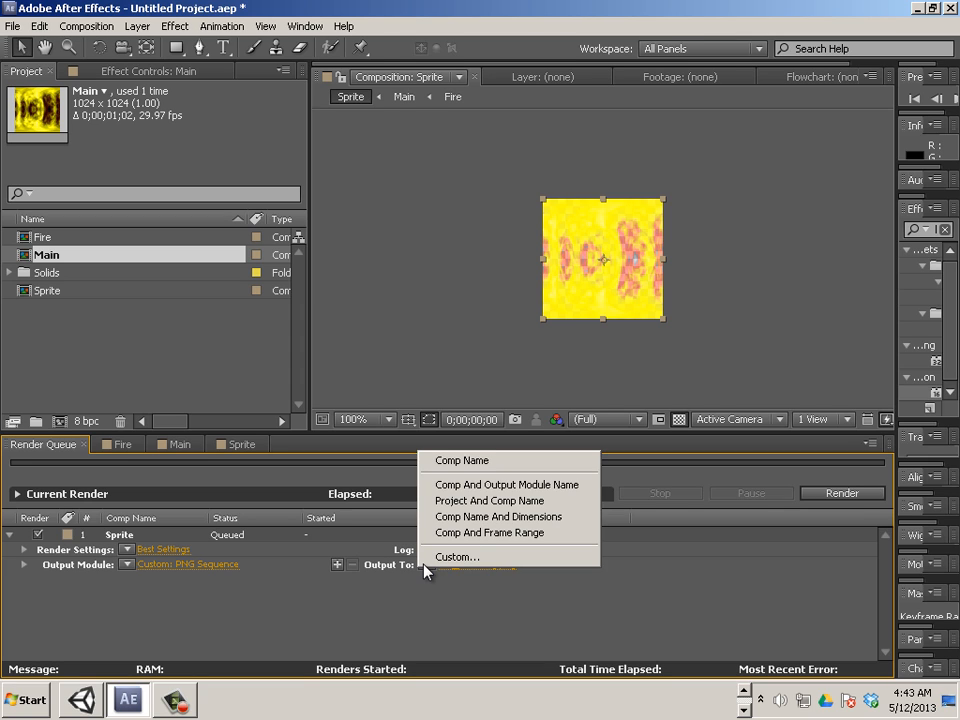
click(442, 558)
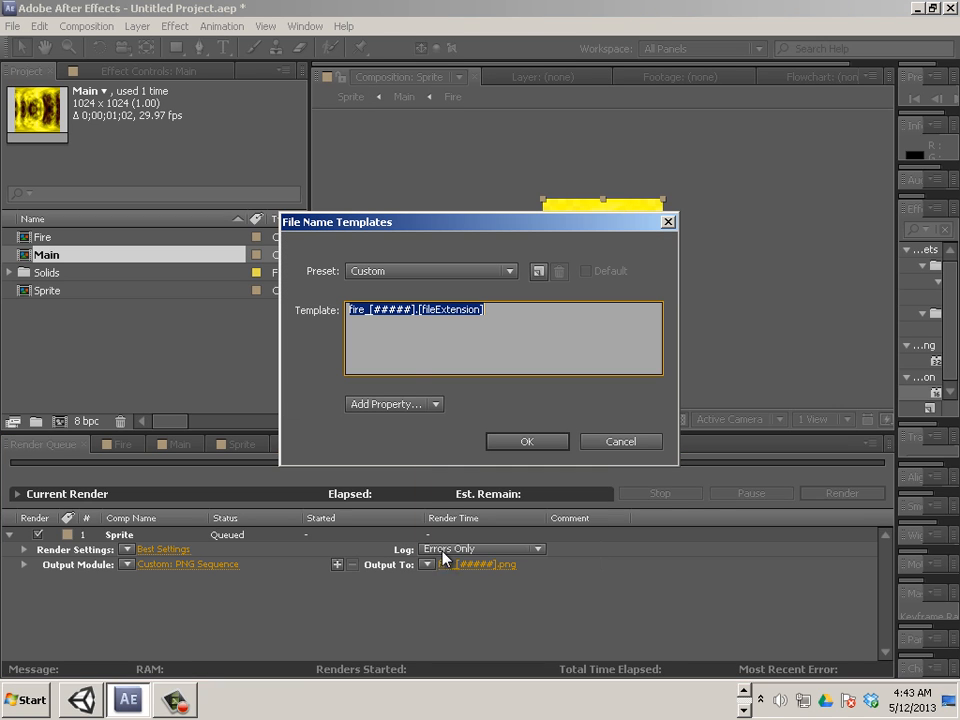
click(402, 330)
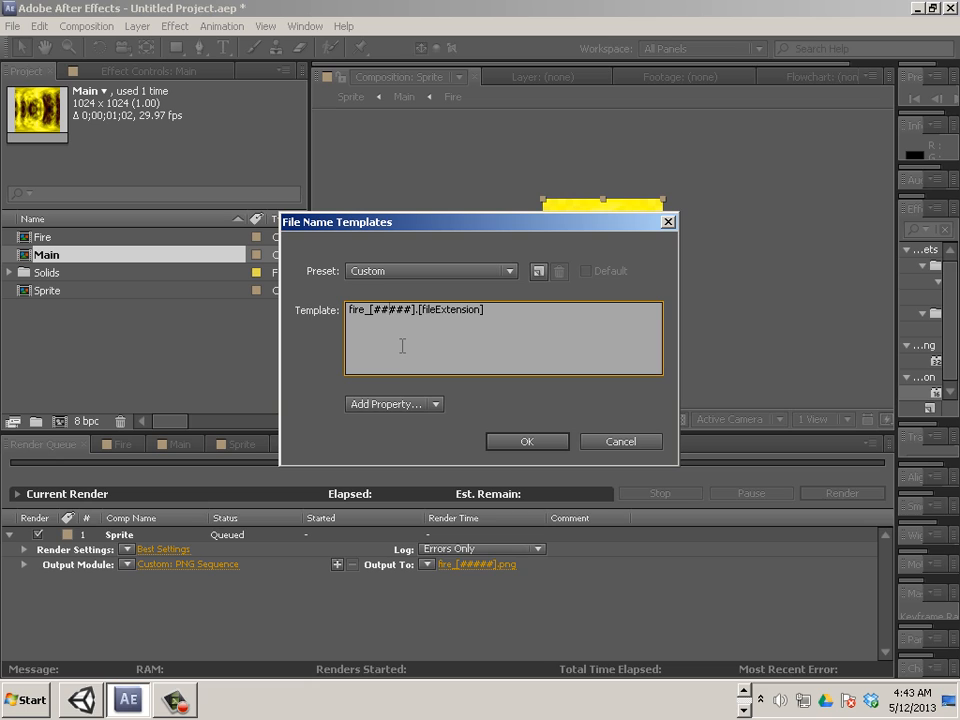
key(BackSpace)
key(BackSpace)
click(528, 442)
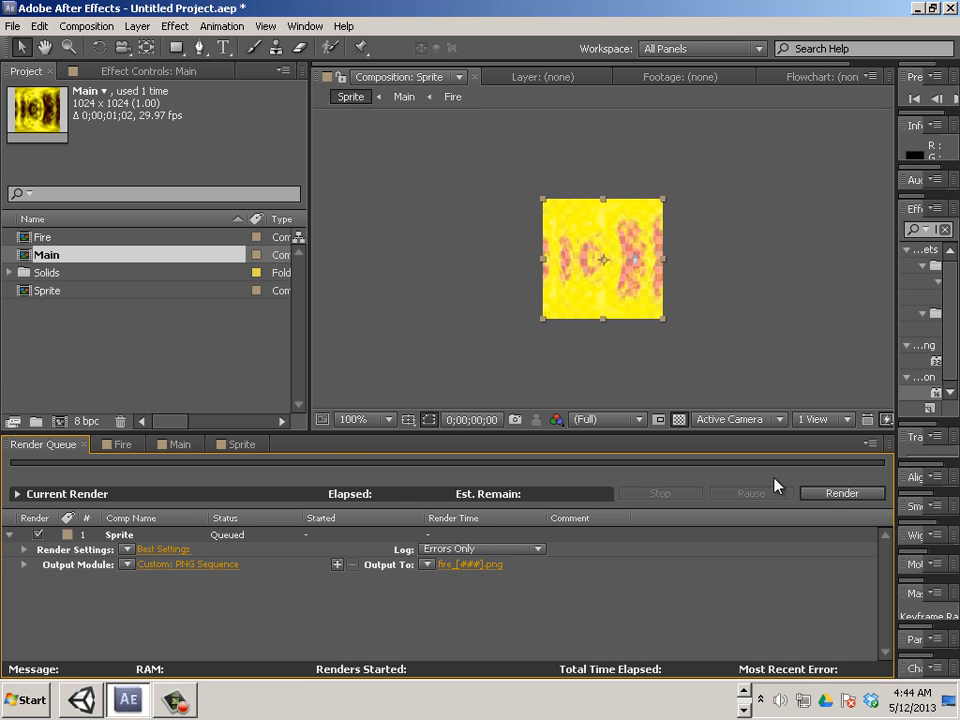
click(831, 494)
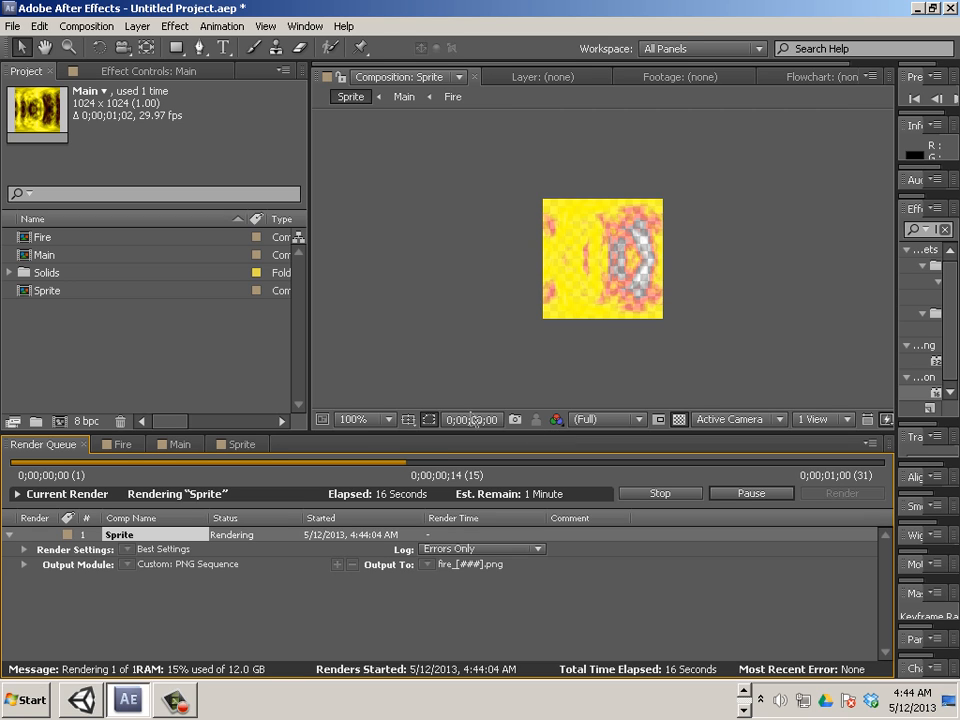
Launch Adobe Photoshop CS5.1 (64 Bit) and open Adobe Bridge from it
click(45, 710)
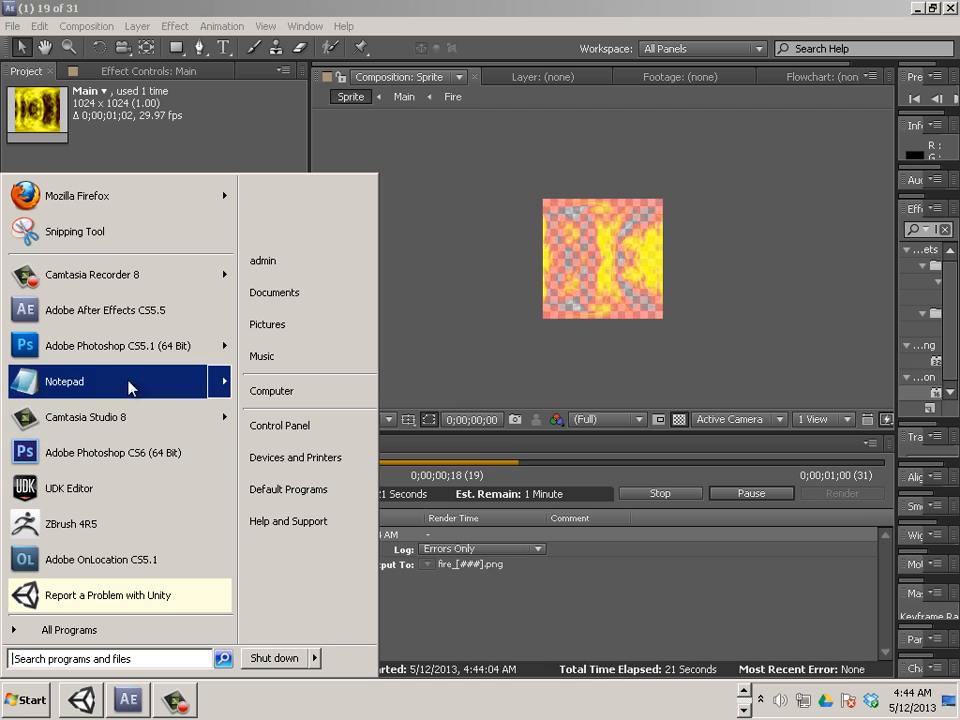
click(38, 352)
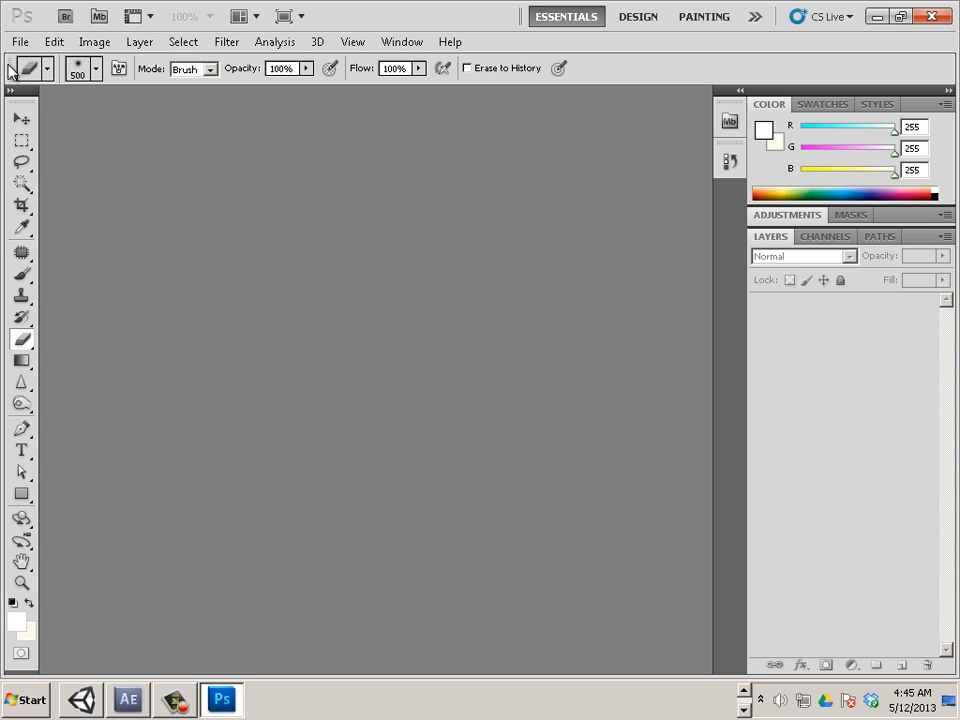
click(62, 18)
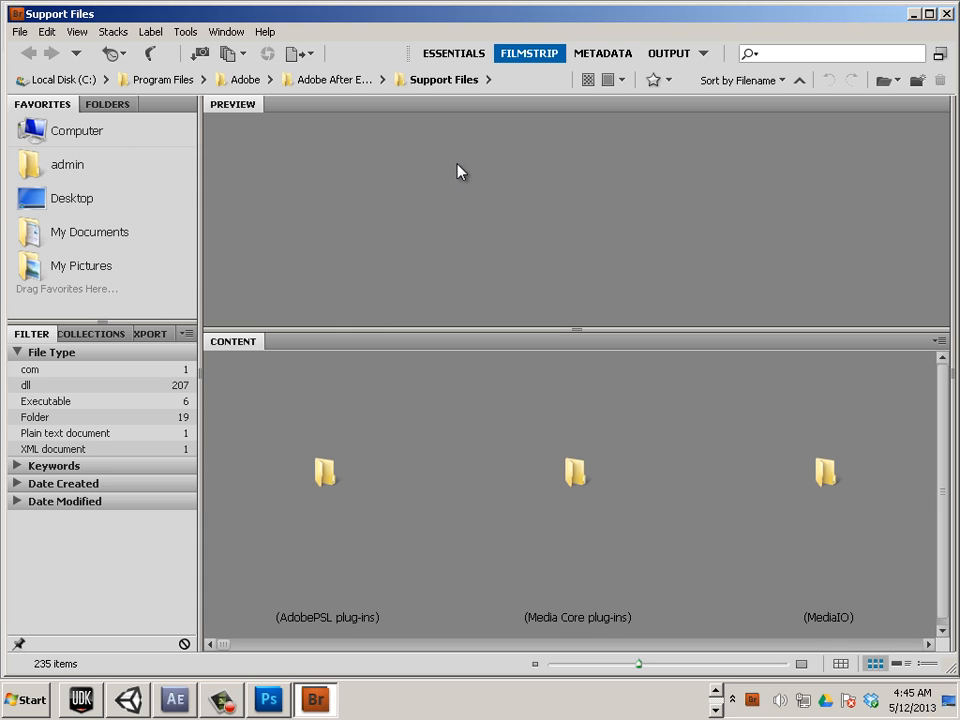
Browse to the Sprites folder inside _motion graphics on the Desktop and shrink the content thumbnails to the smallest size
click(90, 203)
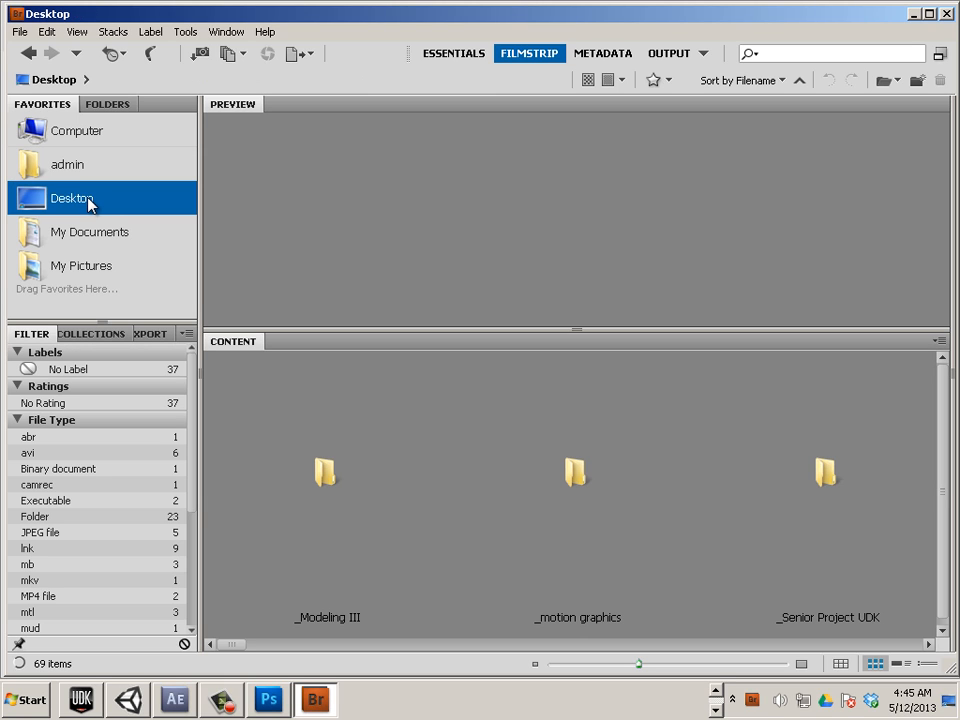
double_click(570, 471)
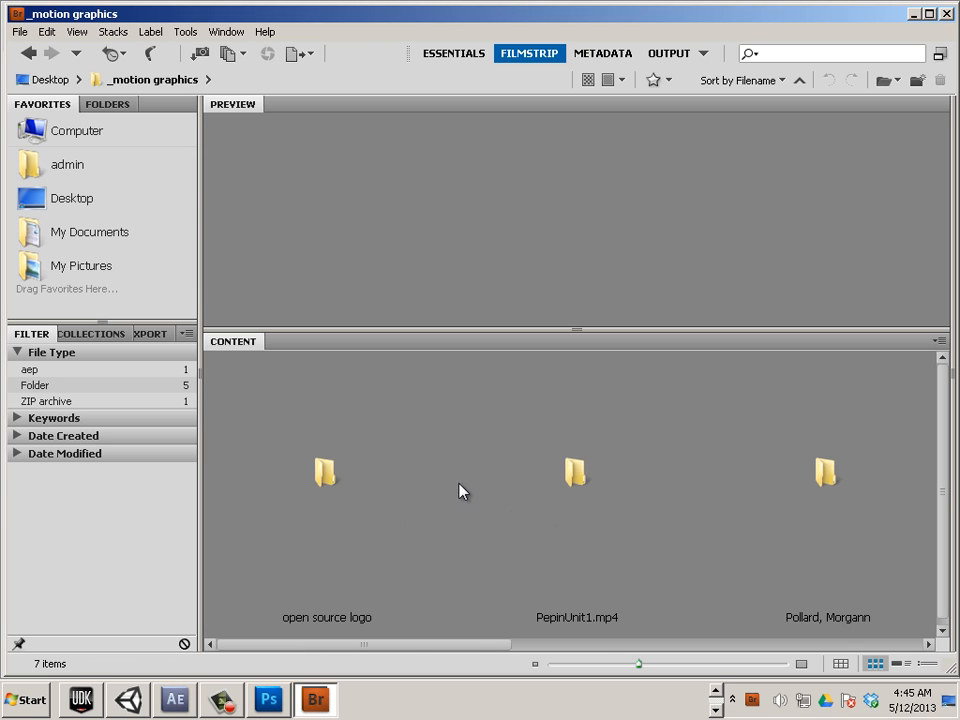
scroll(452, 484, down, 5)
scroll(449, 480, up, 2)
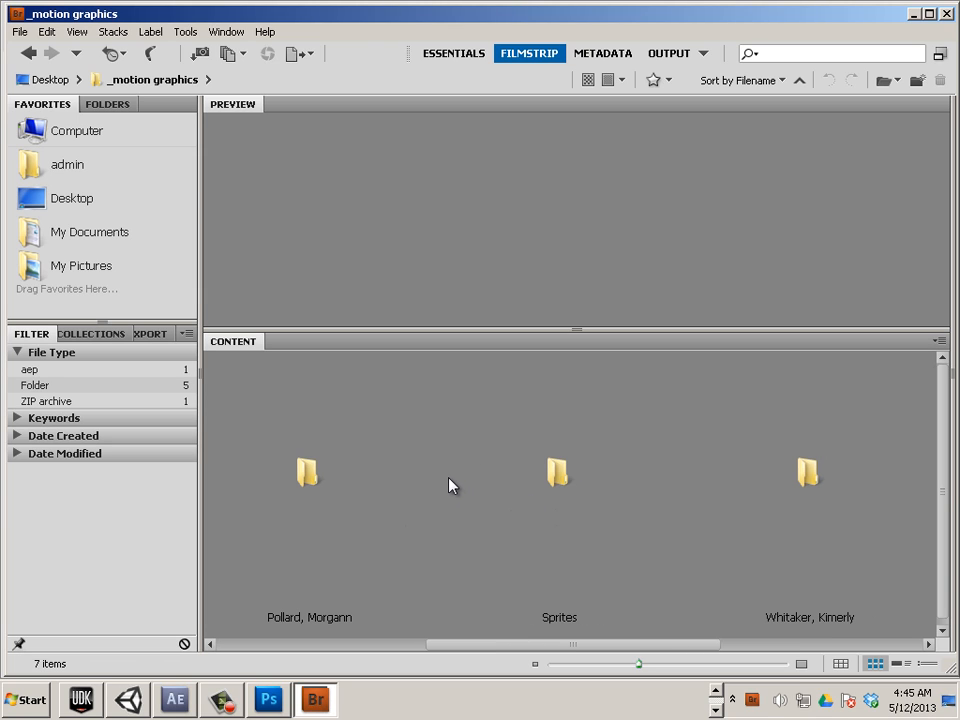
double_click(555, 471)
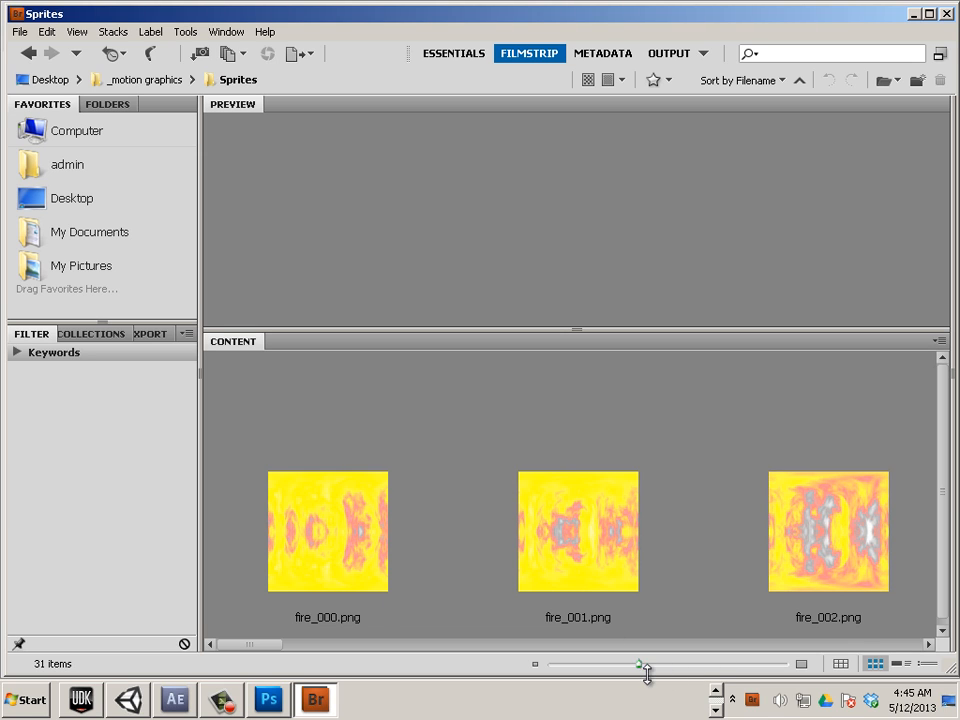
drag(639, 666, 548, 663)
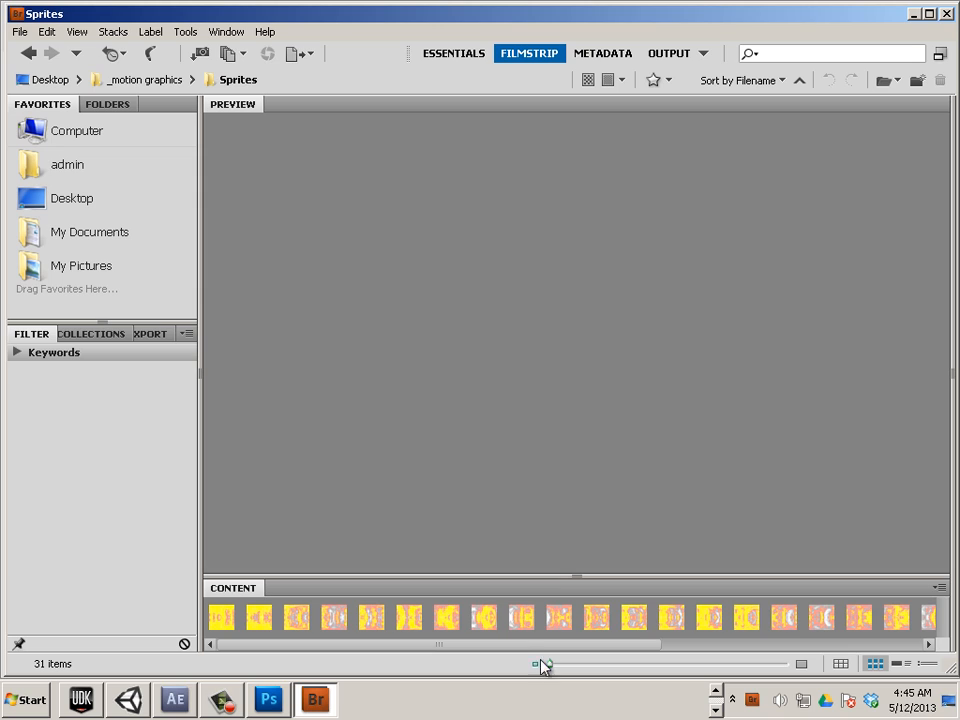
Select all the fire frames in the Sprites folder and load them as layers into a single Photoshop document
click(334, 618)
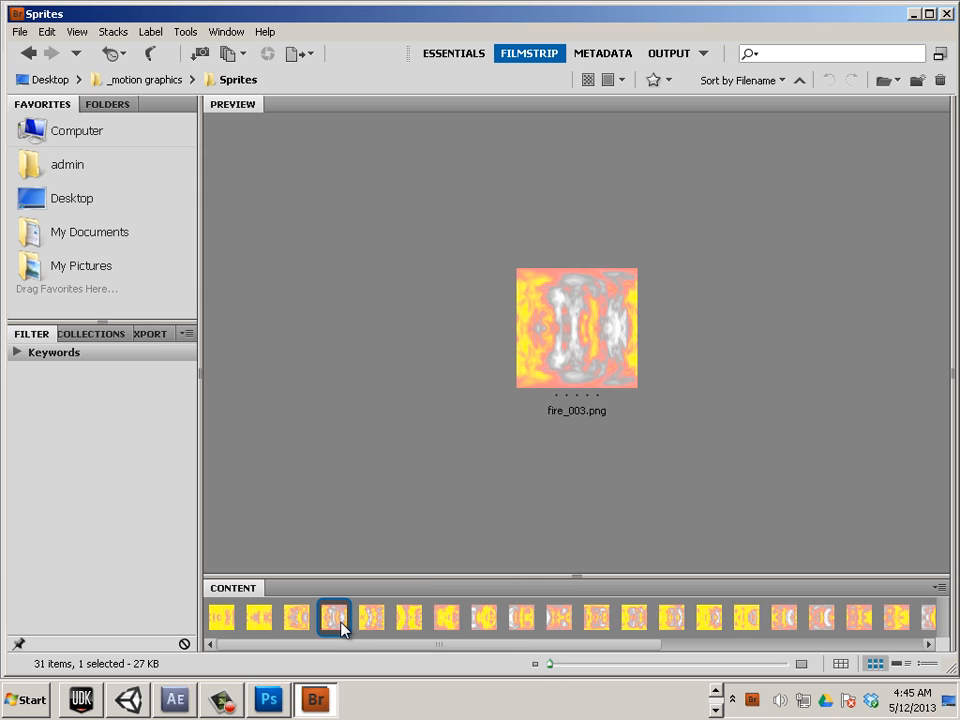
key(ctrl+a)
click(225, 618)
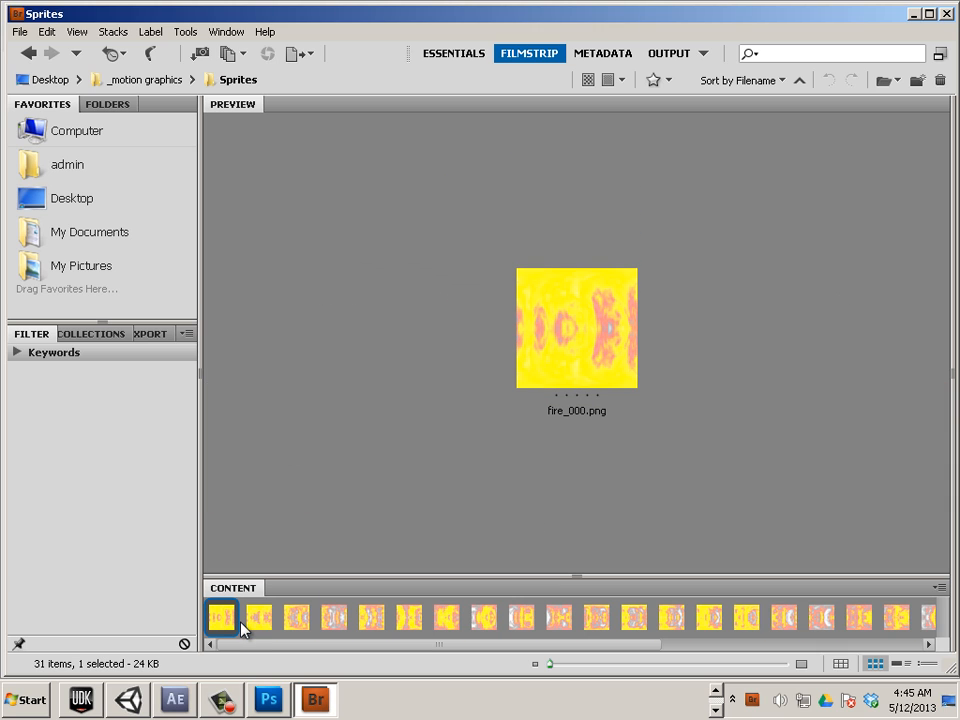
key(ctrl+a)
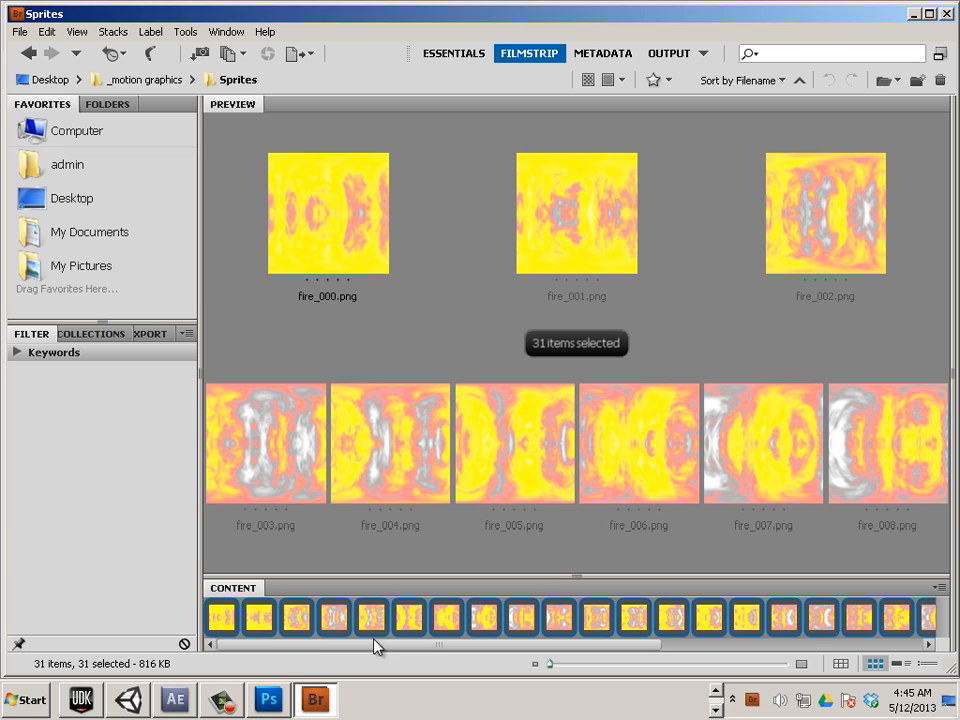
click(183, 33)
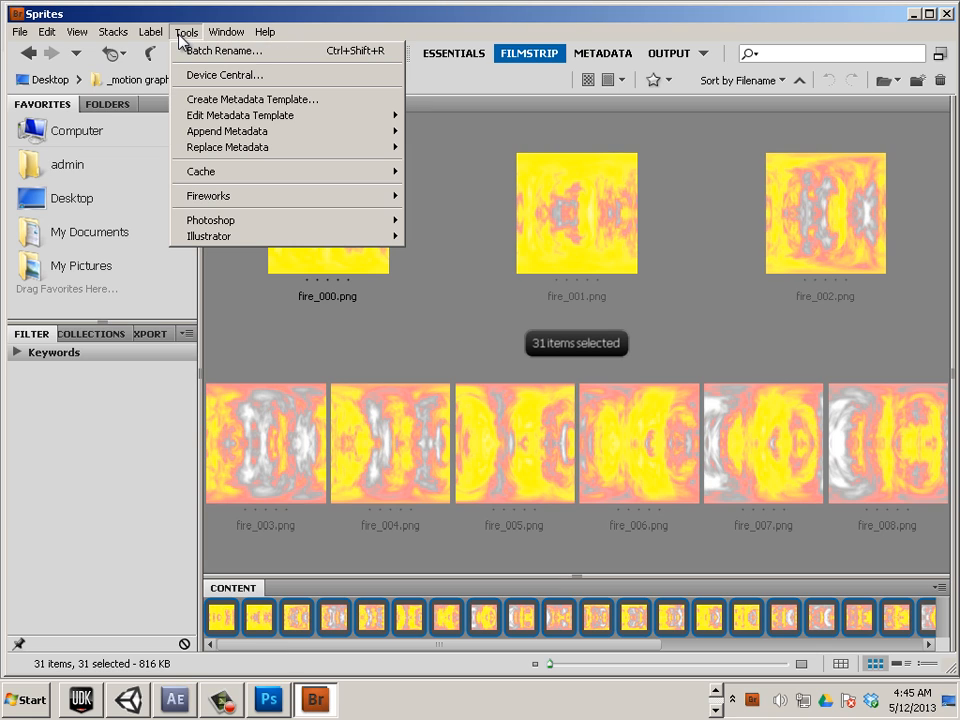
mouse_move(236, 224)
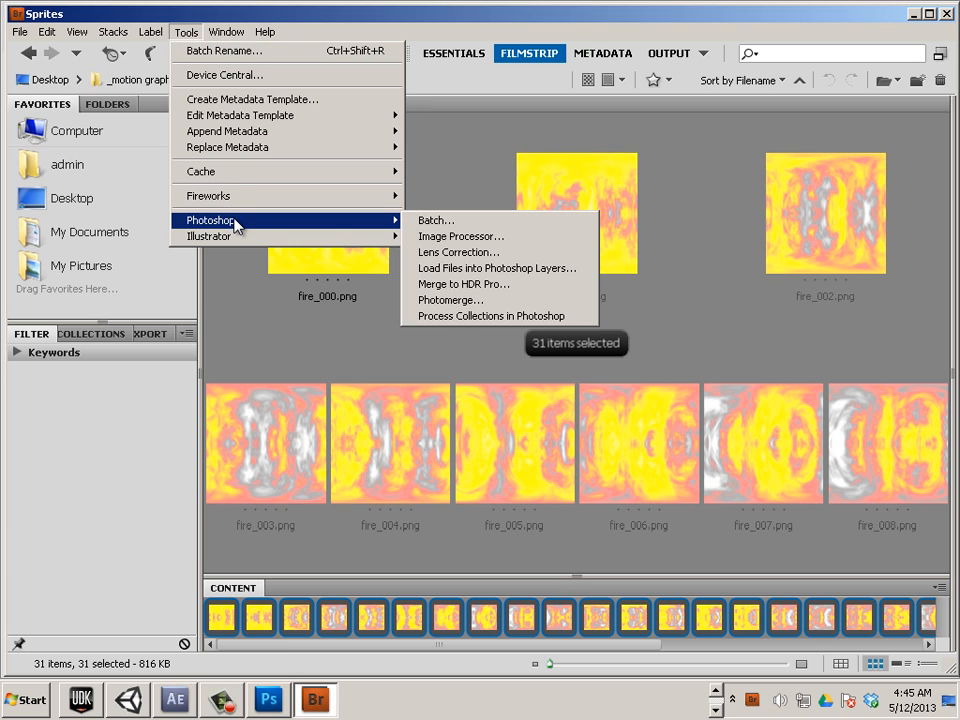
click(477, 268)
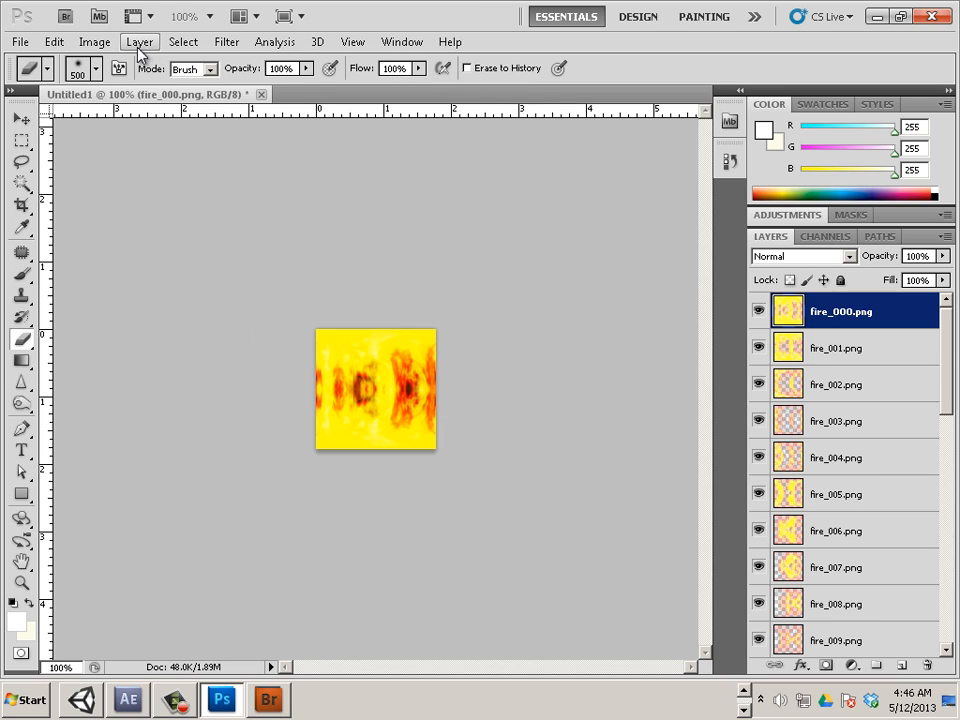
Enlarge the canvas to 1024 pixels wide and 512 pixels high, keeping the centre anchor
click(97, 43)
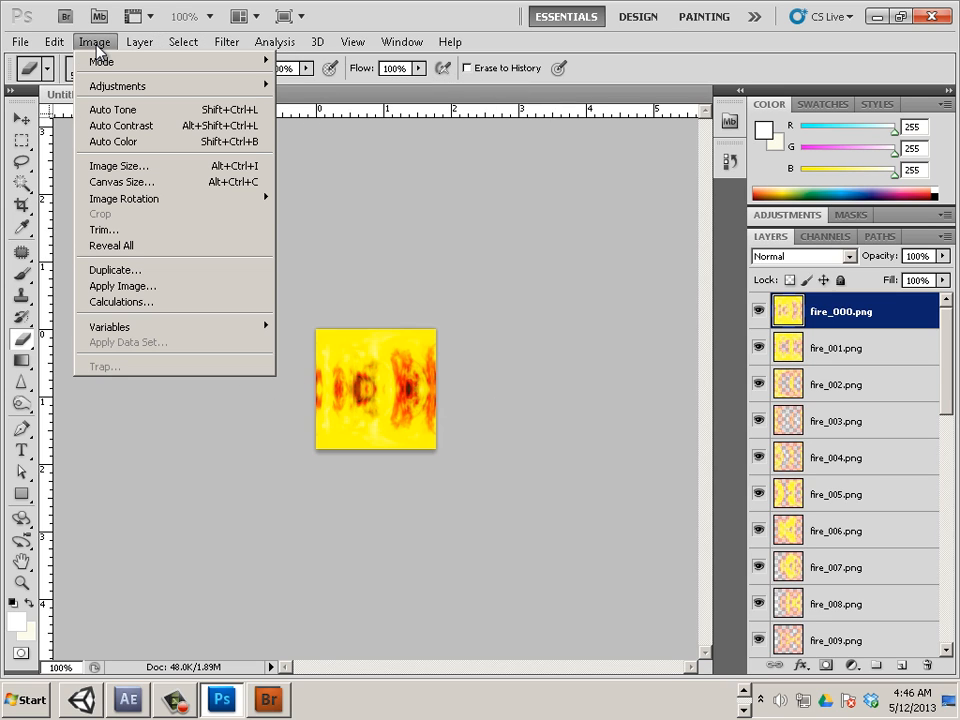
click(124, 185)
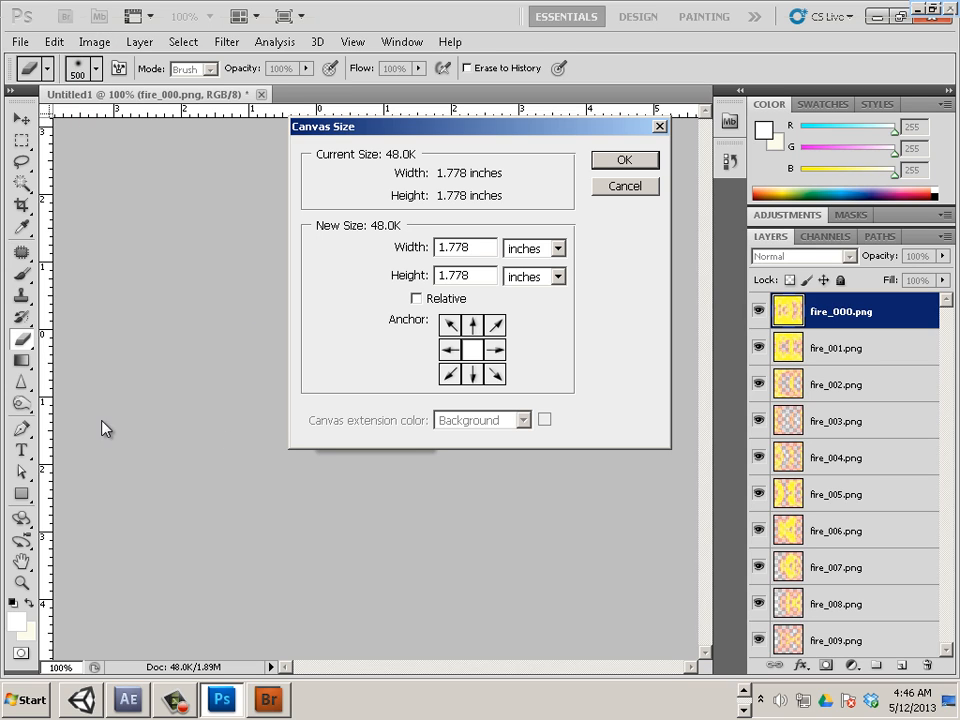
click(555, 249)
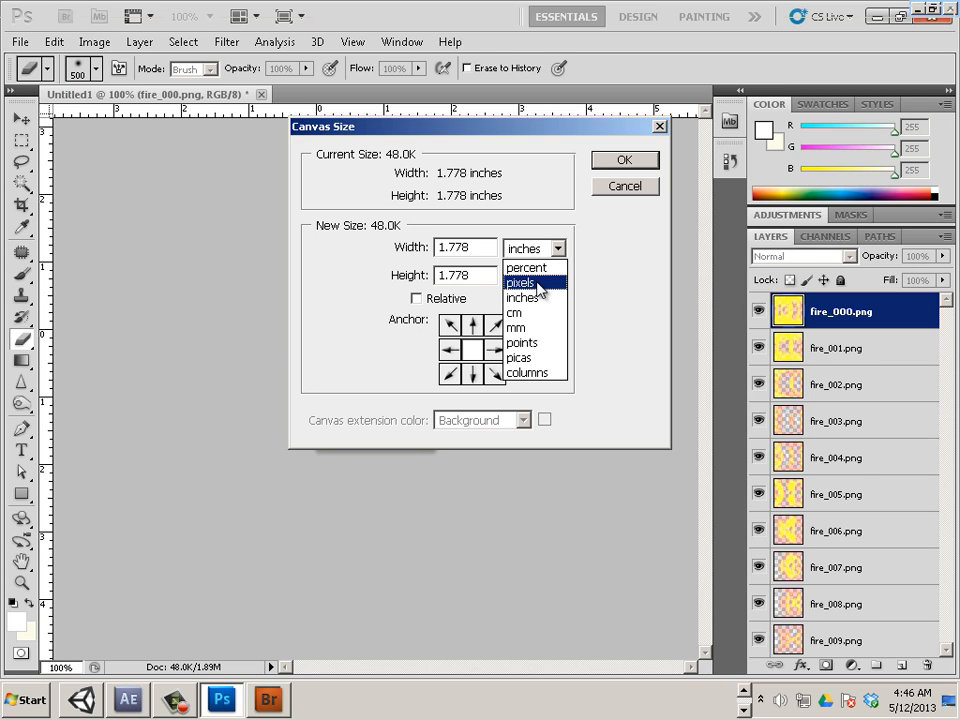
click(539, 284)
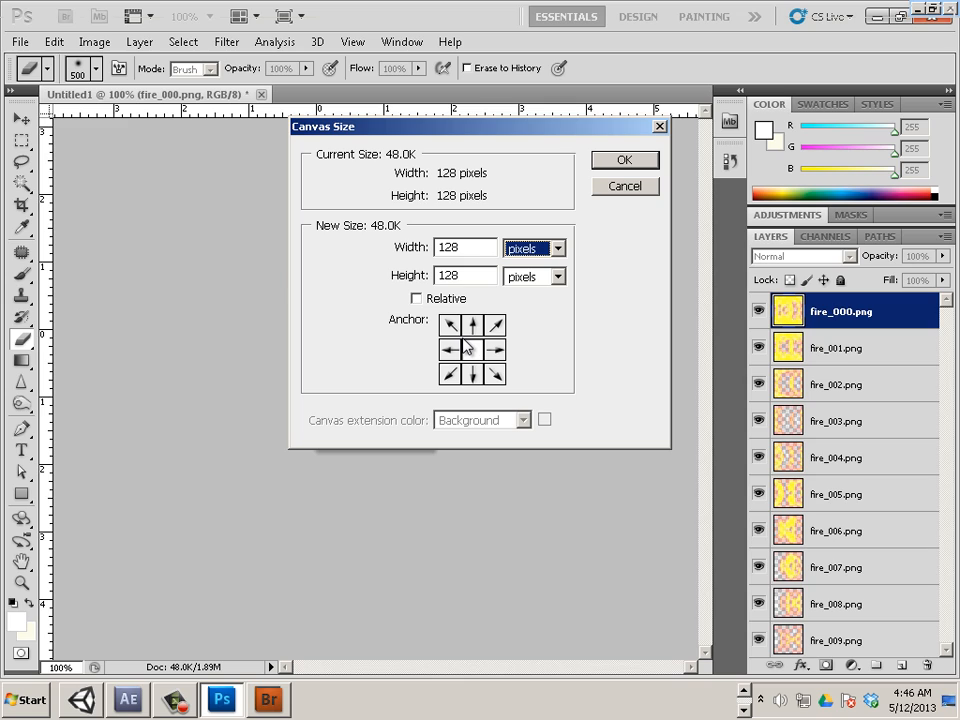
double_click(475, 249)
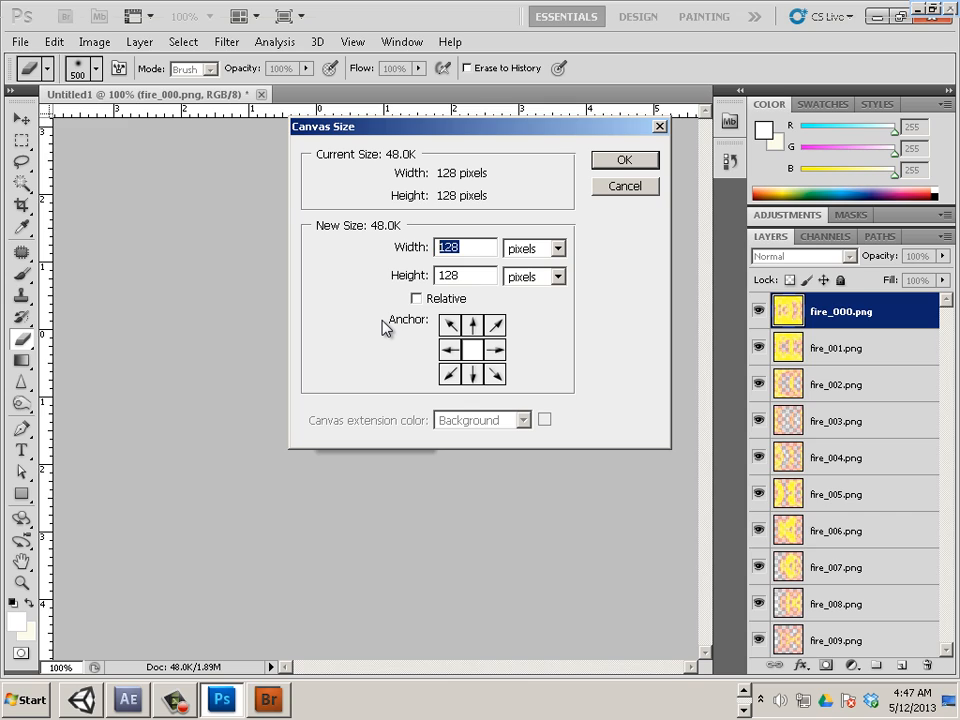
text(1024)
key(Tab)
text(512)
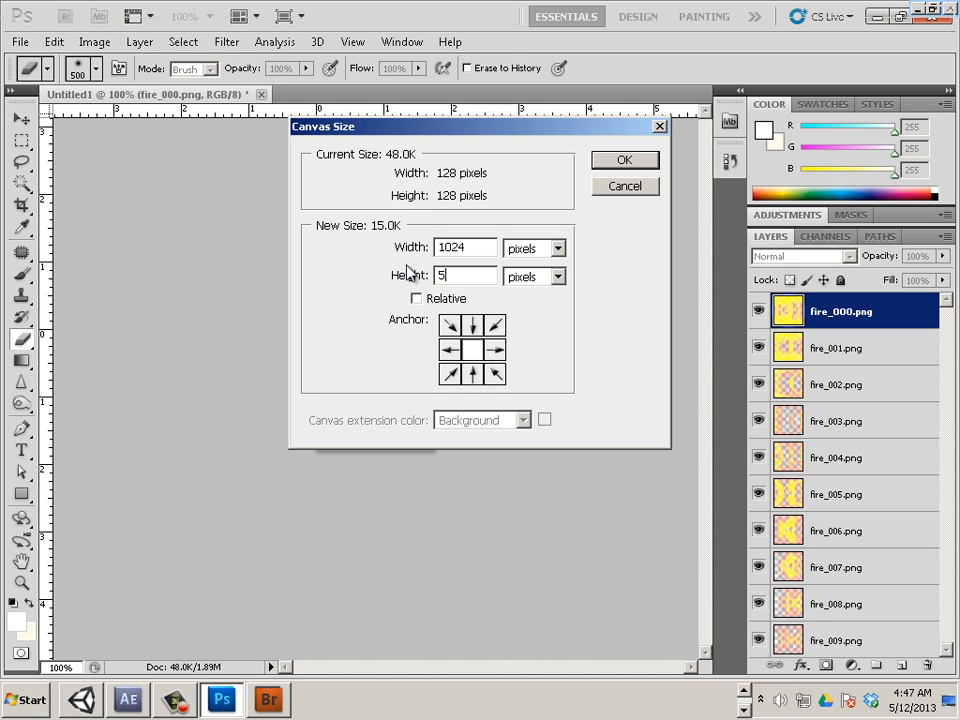
click(622, 160)
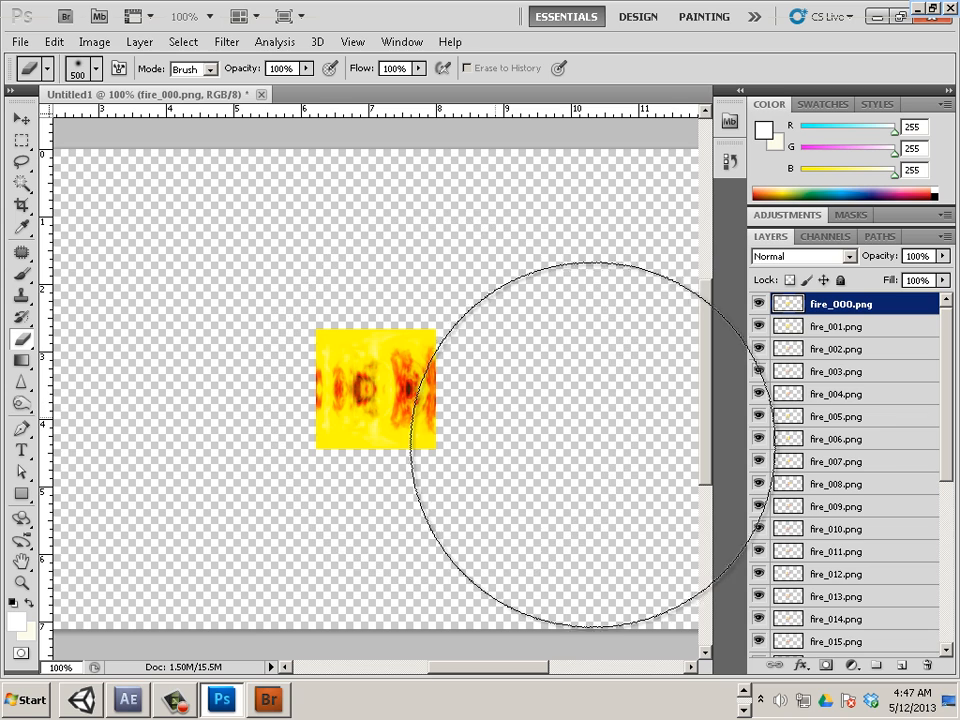
Select all the fire layers from fire_000.png through fire_030.png
scroll(952, 443, down, 1)
drag(951, 443, 954, 600)
shift+click(845, 646)
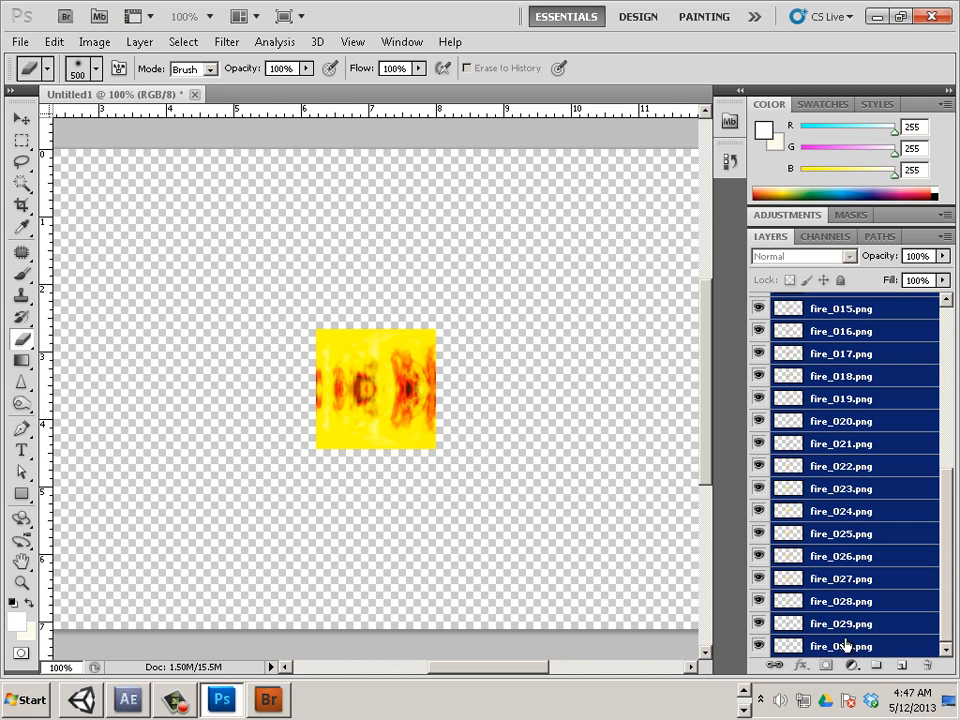
drag(951, 499, 941, 312)
drag(950, 457, 950, 632)
Move the selected fire layers flush into the canvas's lower-right corner with Free Transform and apply the transformation
drag(519, 669, 564, 682)
click(18, 121)
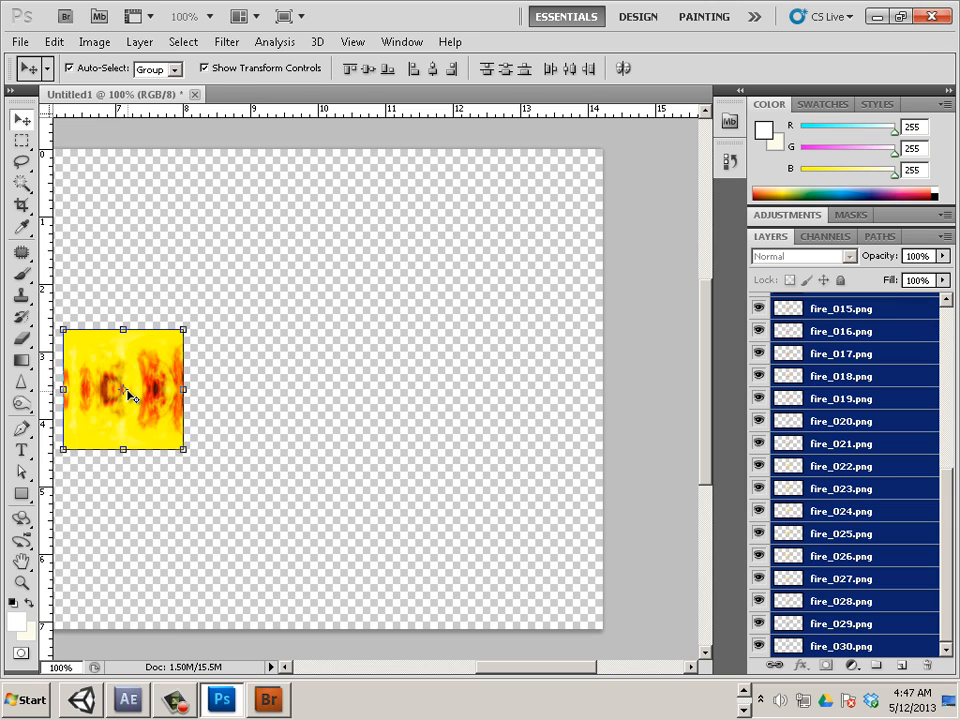
key(ctrl+t)
drag(526, 546, 526, 549)
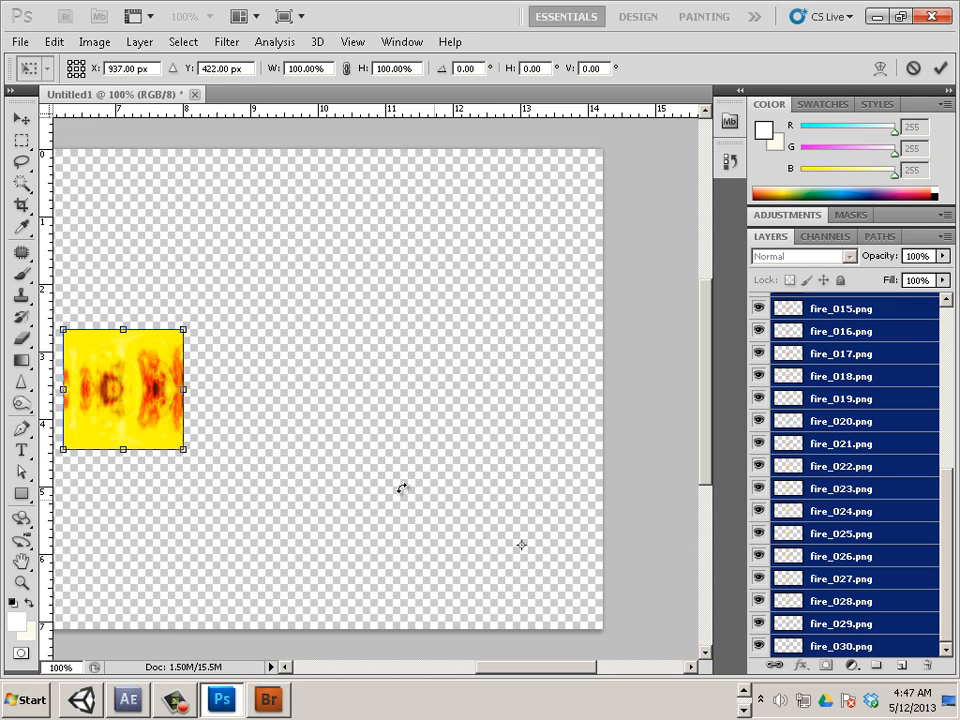
drag(155, 422, 409, 502)
key(ctrl+z)
key(ctrl+z)
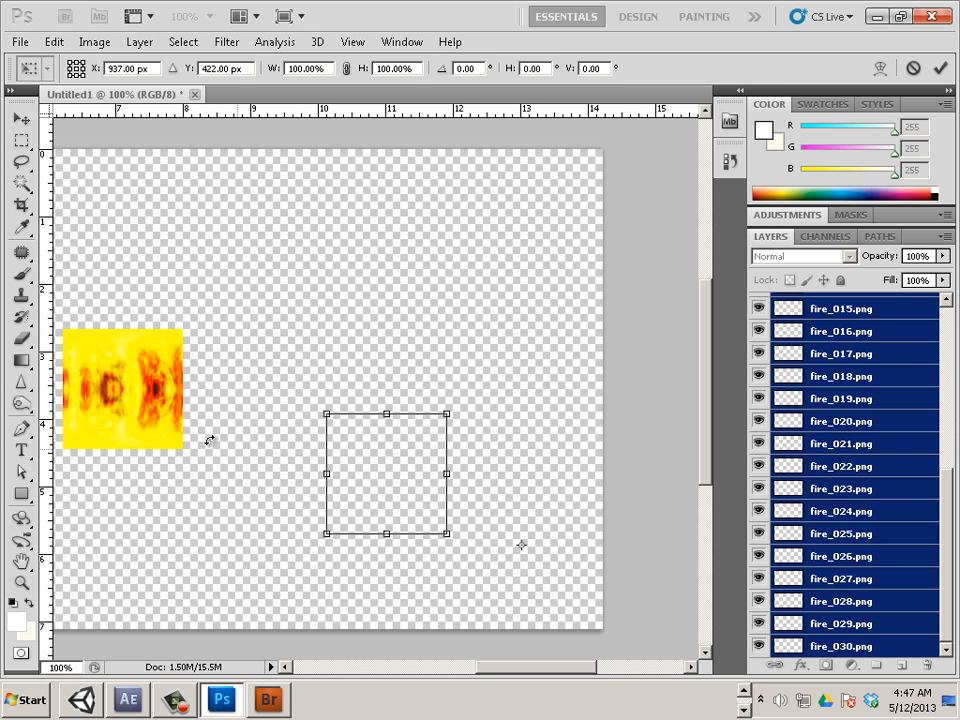
drag(399, 497, 569, 605)
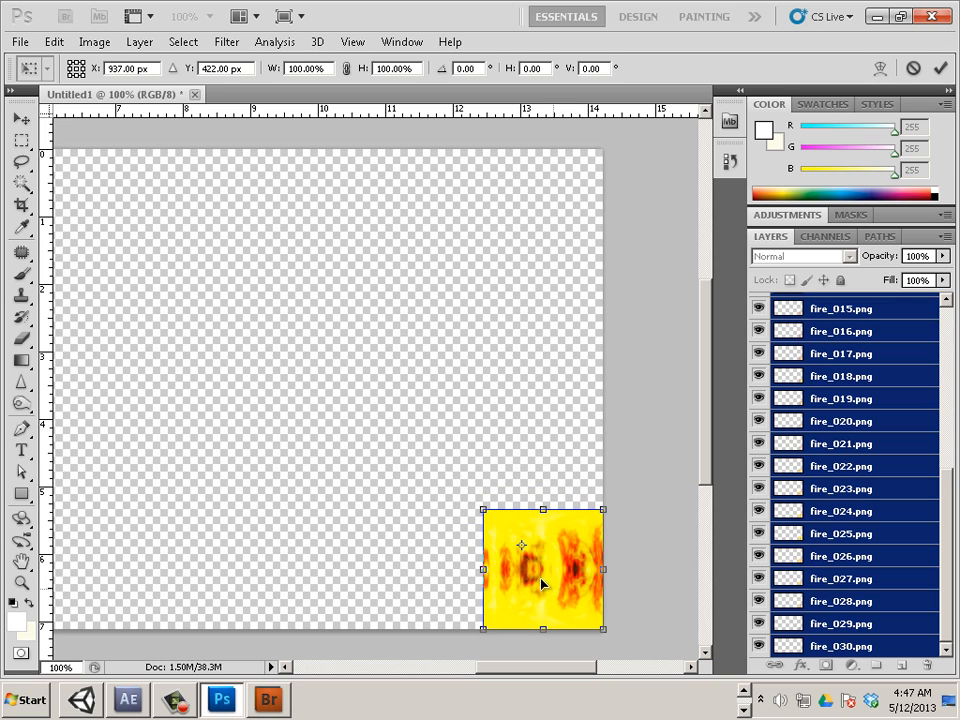
drag(525, 550, 544, 573)
click(20, 116)
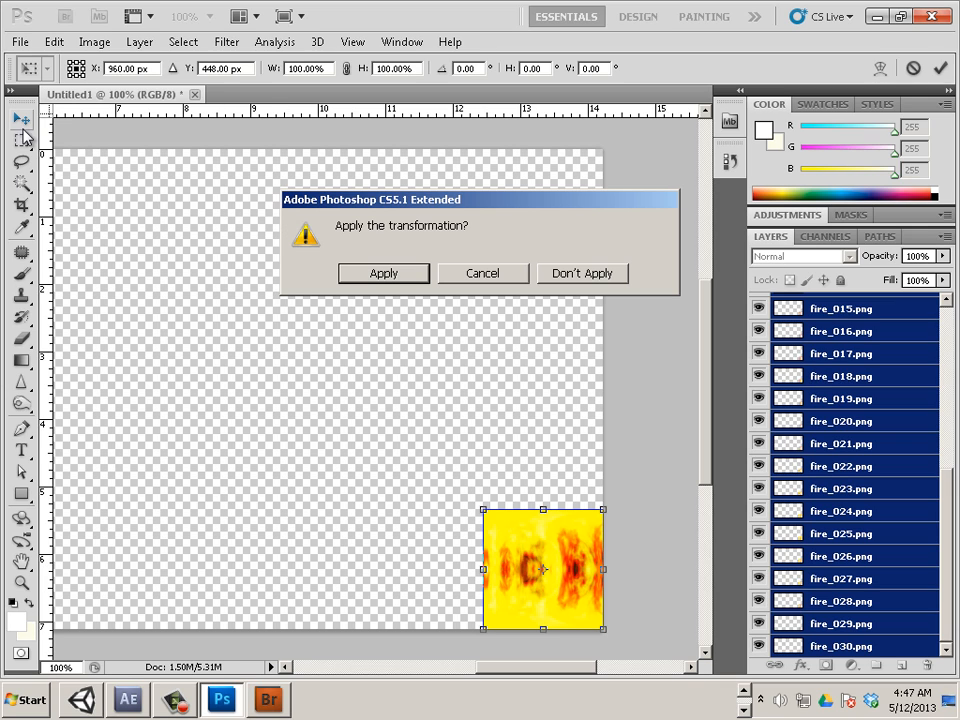
click(388, 276)
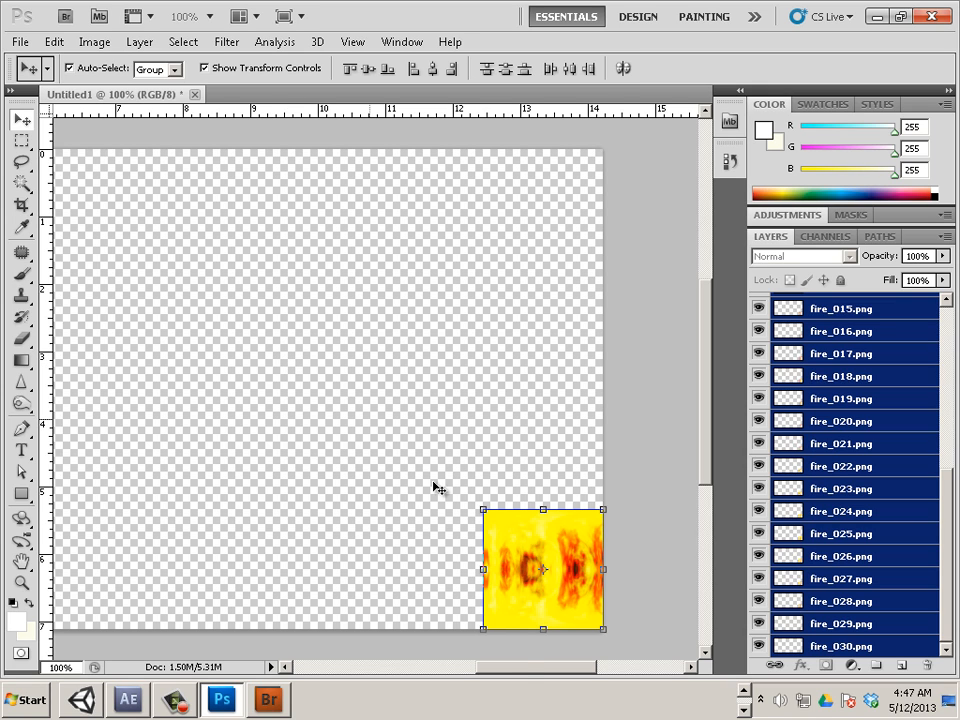
Set the Rectangular Marquee tool to a Fixed Size of 128 px by 128 px
drag(512, 670, 410, 645)
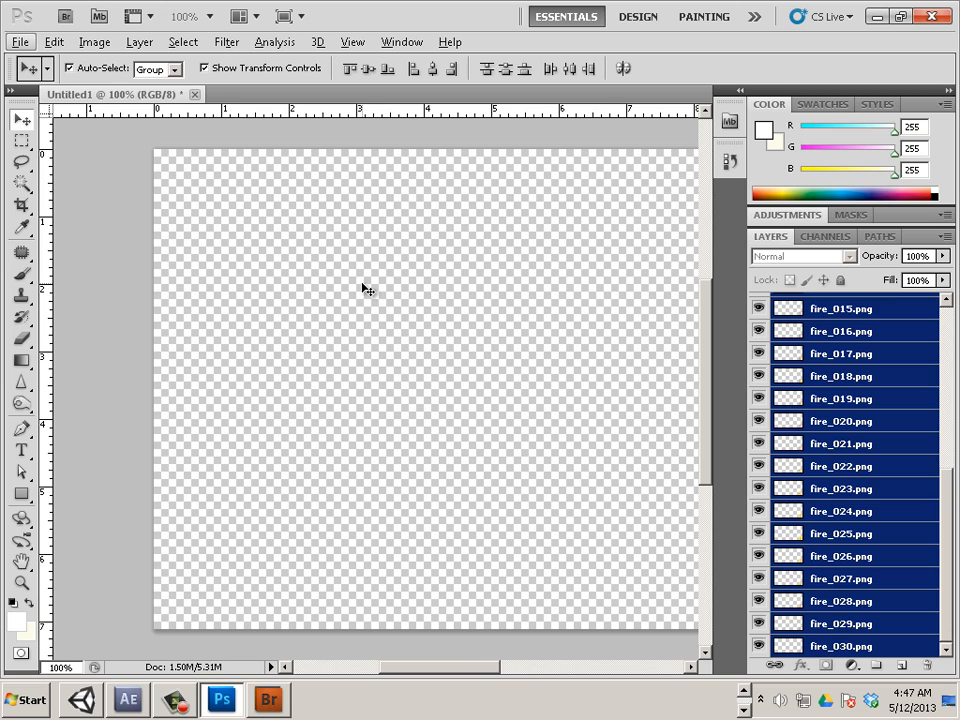
scroll(367, 291, down, 3)
drag(466, 392, 298, 386)
click(21, 141)
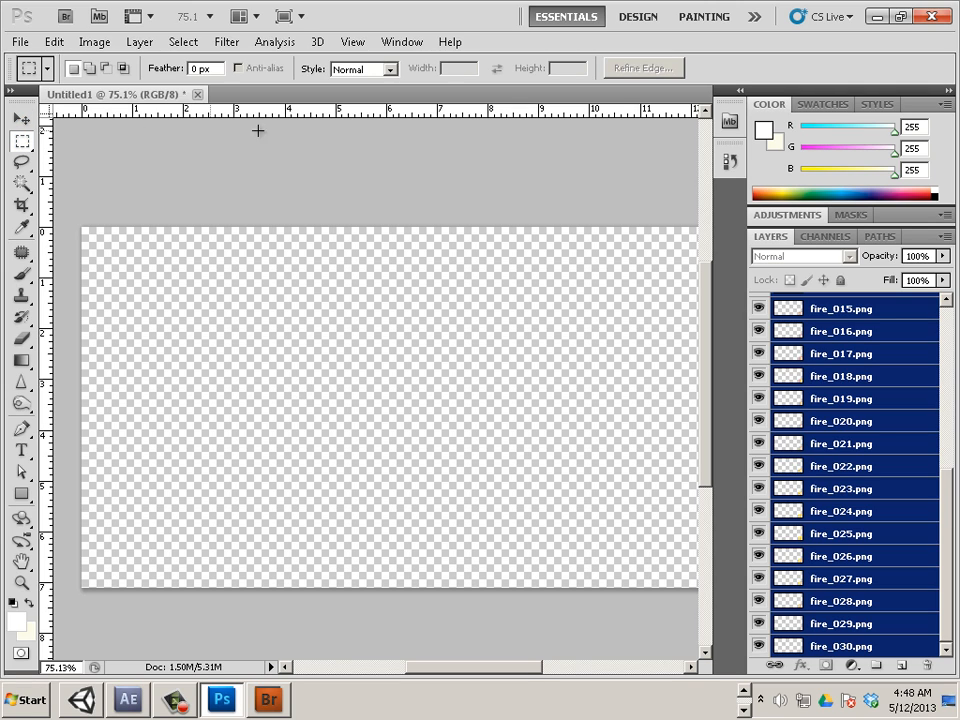
click(372, 75)
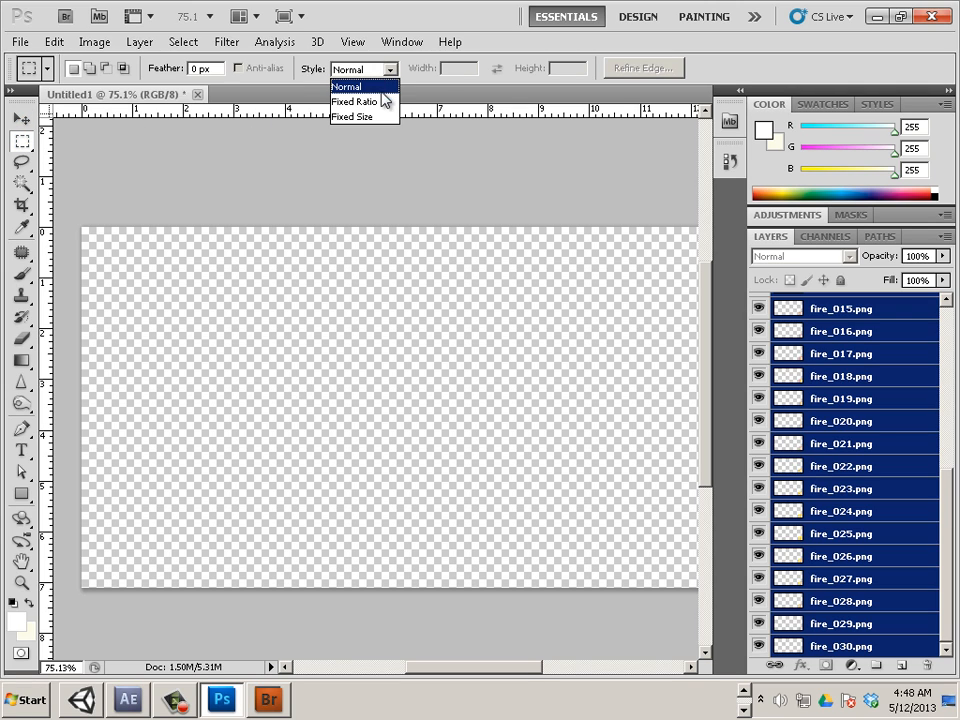
click(375, 118)
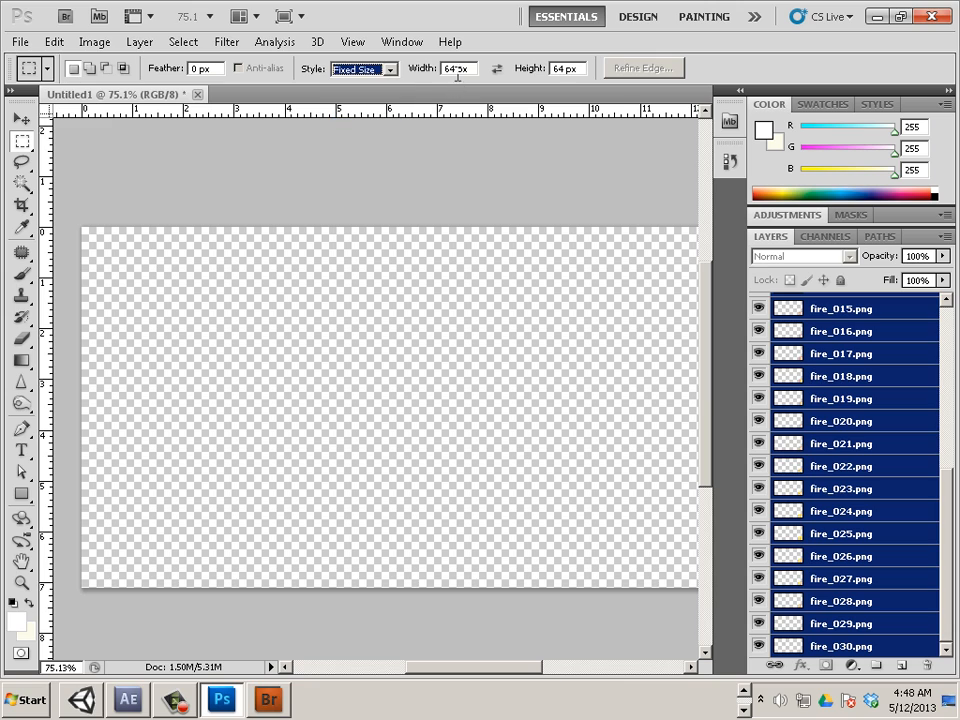
click(465, 70)
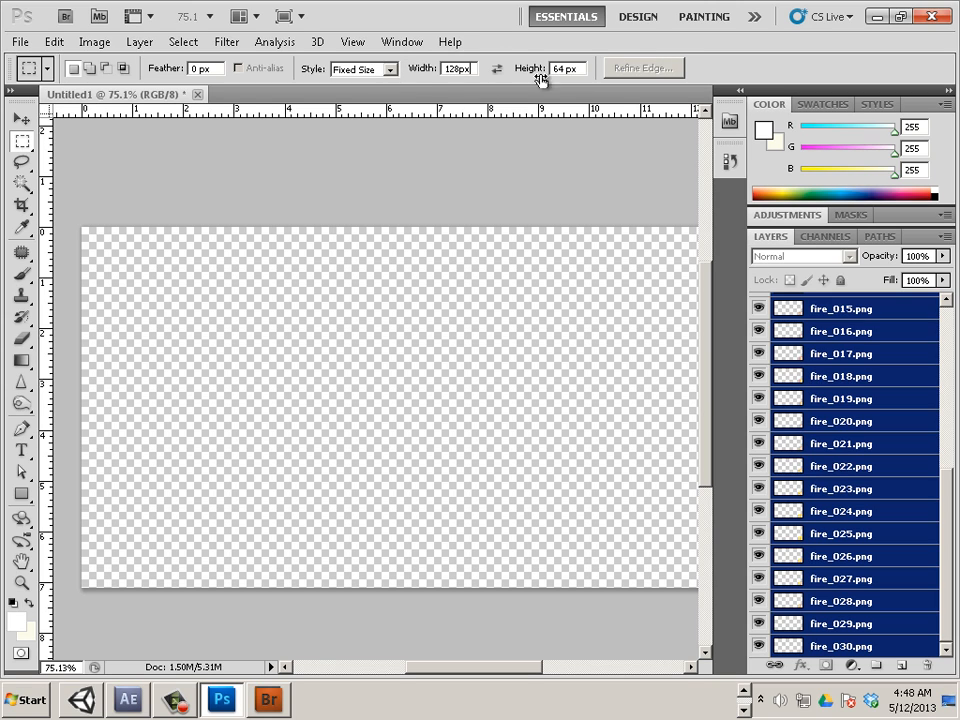
drag(578, 71, 518, 62)
Place vertical guides at the first and second 128 px column edges, using the fixed-size marquee from the canvas's top-left corner as a measure
drag(261, 290, 151, 258)
mouse_move(80, 227)
mouse_down()
mouse_move(75, 219)
mouse_move(171, 272)
mouse_move(103, 221)
mouse_move(77, 218)
mouse_up()
drag(426, 217, 579, 212)
drag(87, 222, 75, 220)
drag(227, 328, 172, 227)
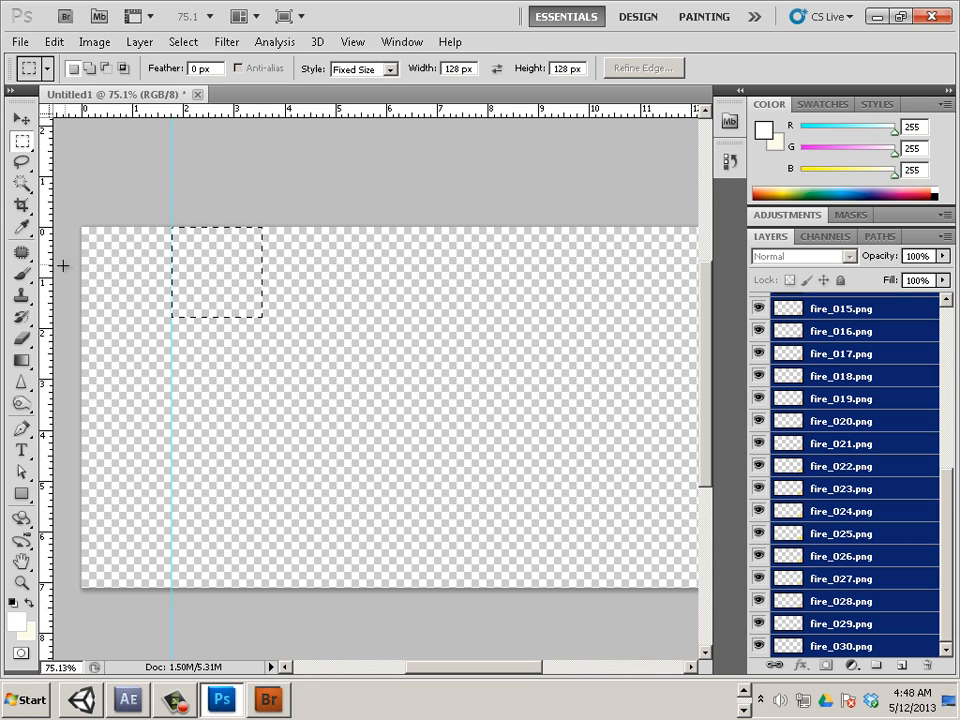
drag(46, 270, 262, 281)
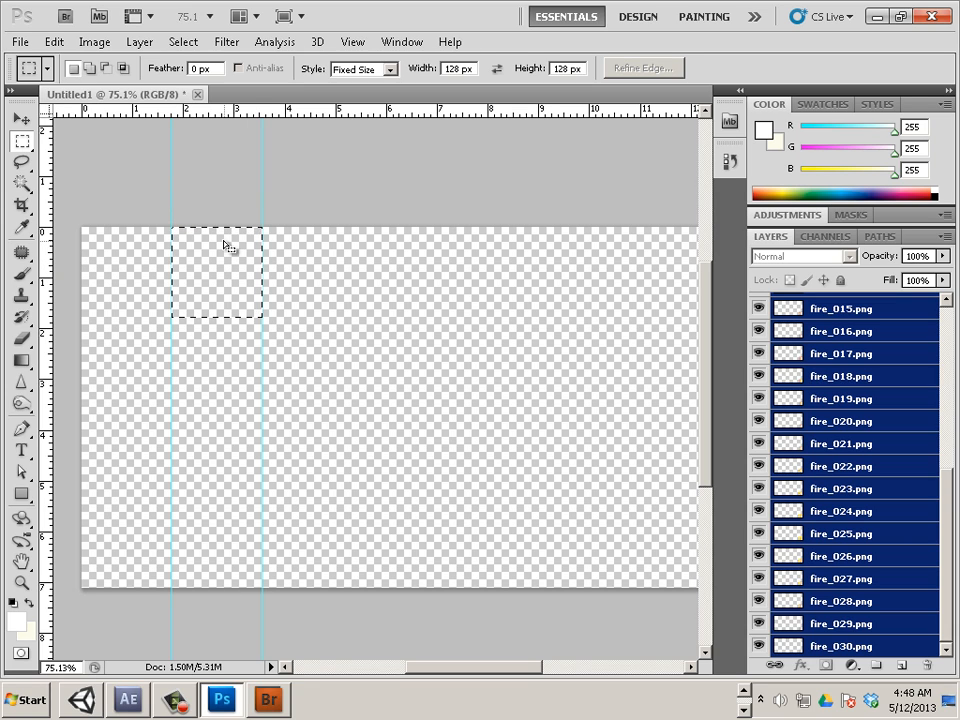
Shift the 128 px marquee along the canvas's top edge and place vertical guides at the third and fourth column edges
drag(223, 242, 313, 242)
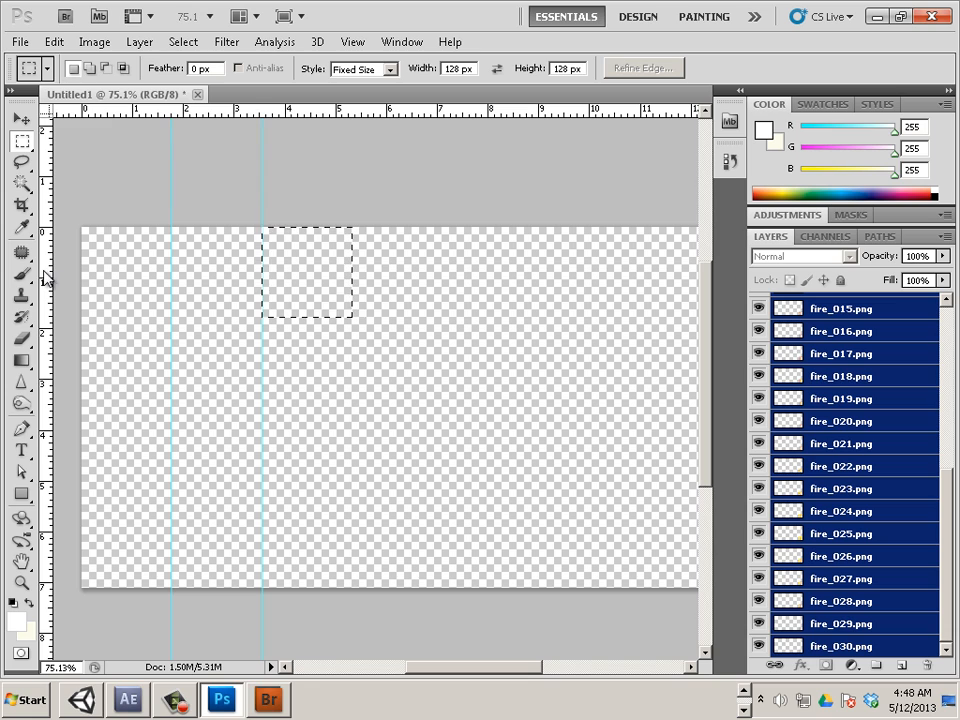
drag(57, 270, 352, 226)
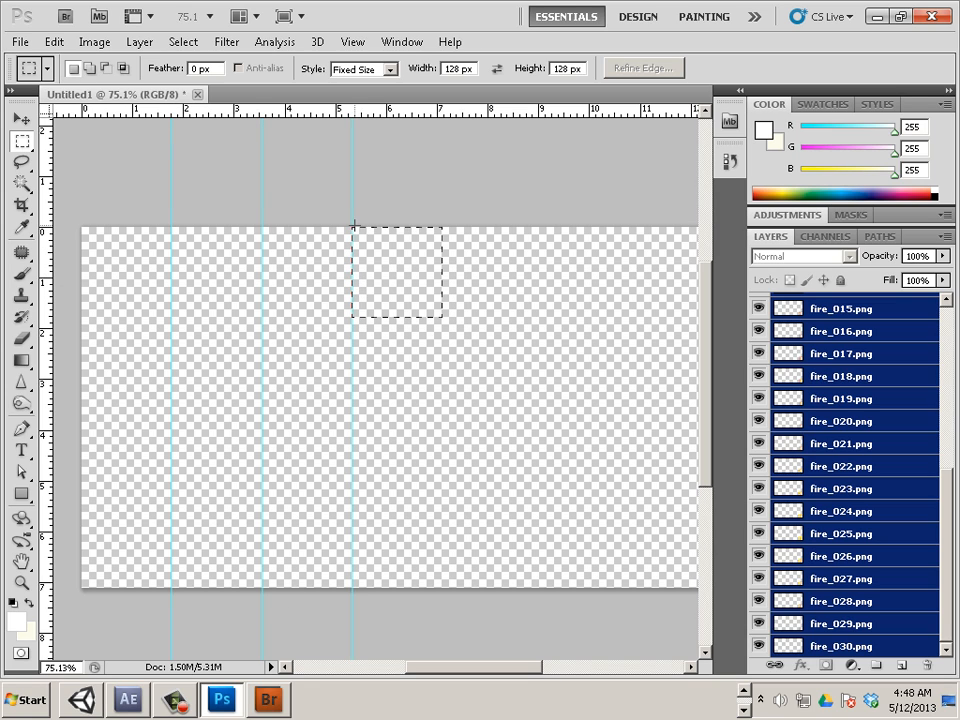
drag(47, 266, 441, 298)
click(441, 226)
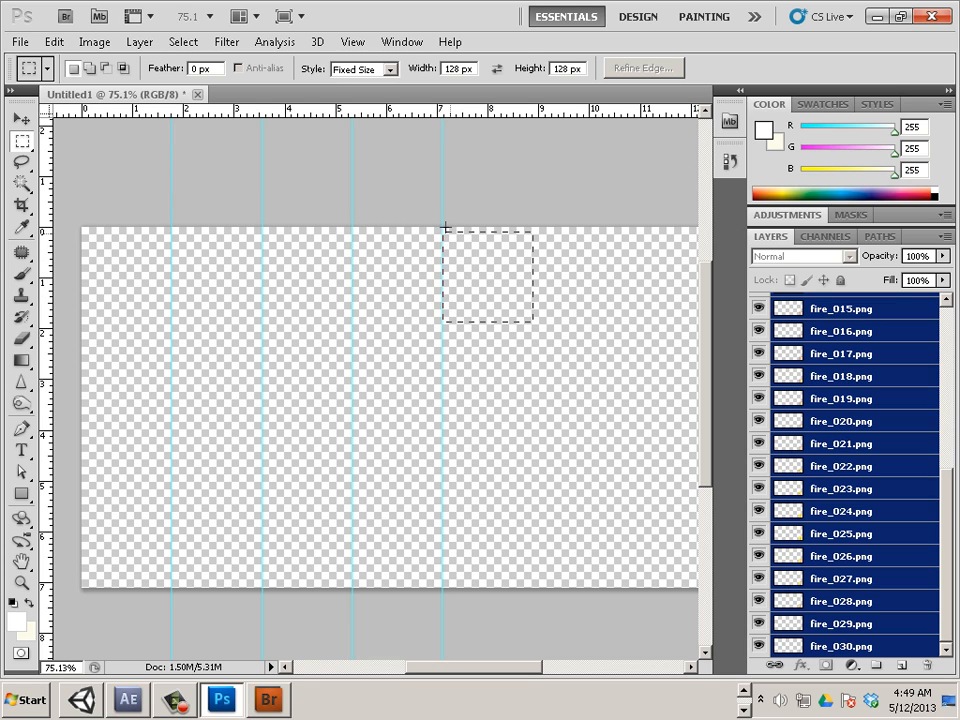
Add vertical guides at the fifth, sixth and seventh column edges, repositioning the 128 px marquee along the canvas's top edge to measure them
drag(48, 270, 534, 256)
click(532, 227)
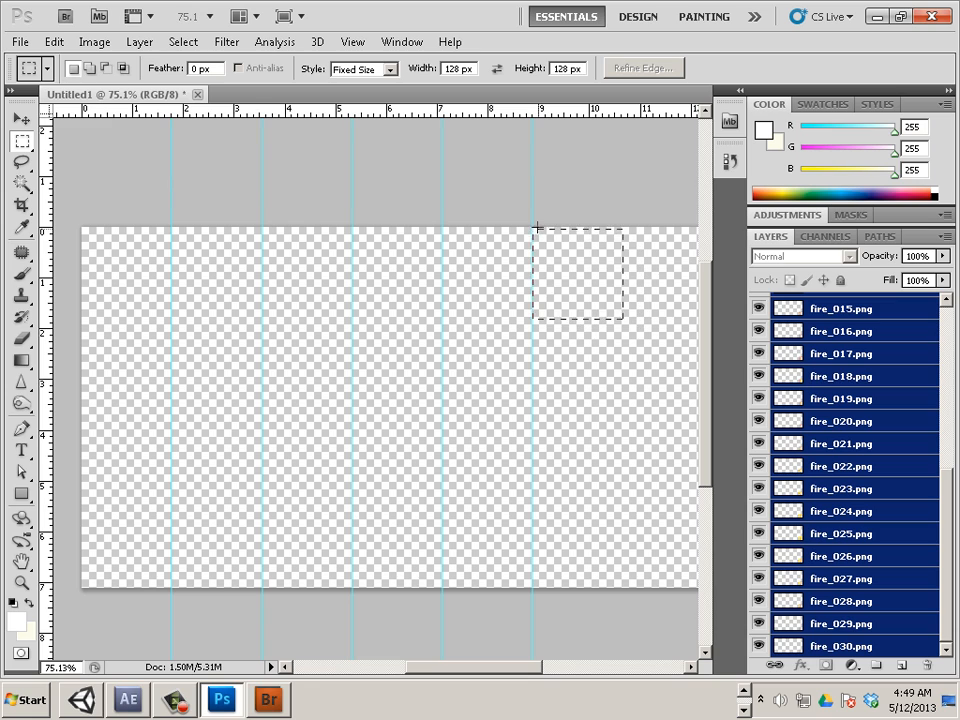
drag(50, 283, 623, 326)
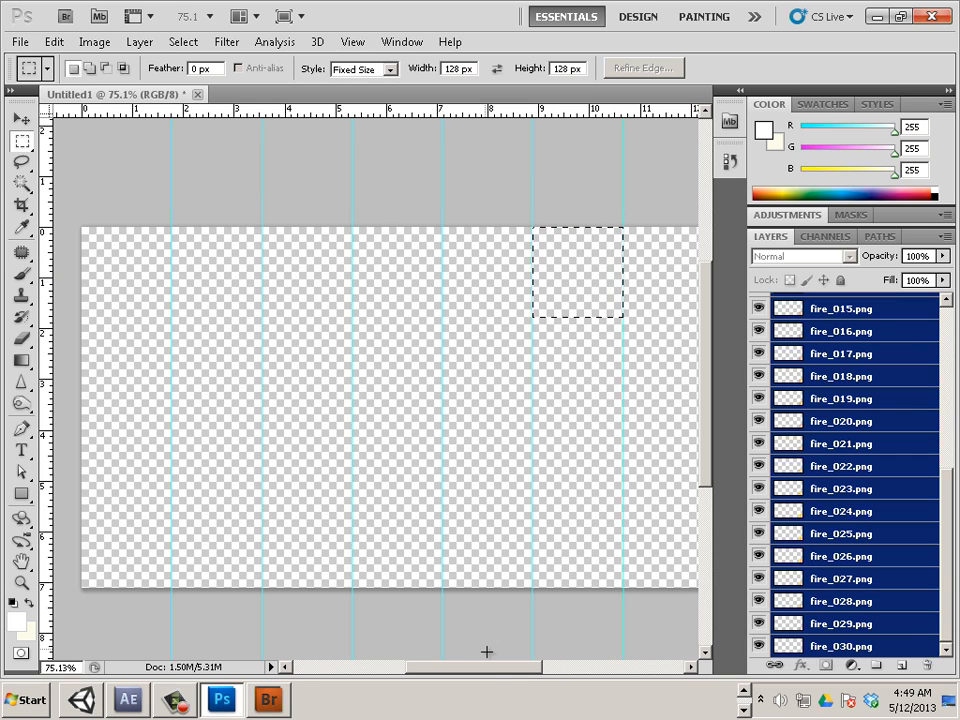
drag(499, 668, 548, 672)
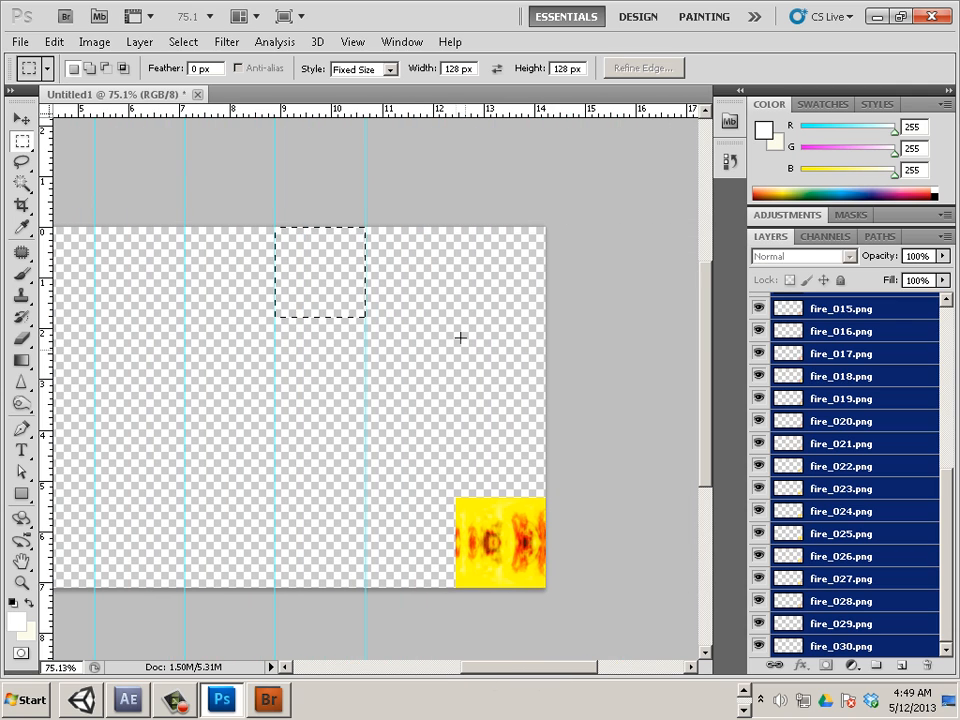
drag(405, 246, 371, 222)
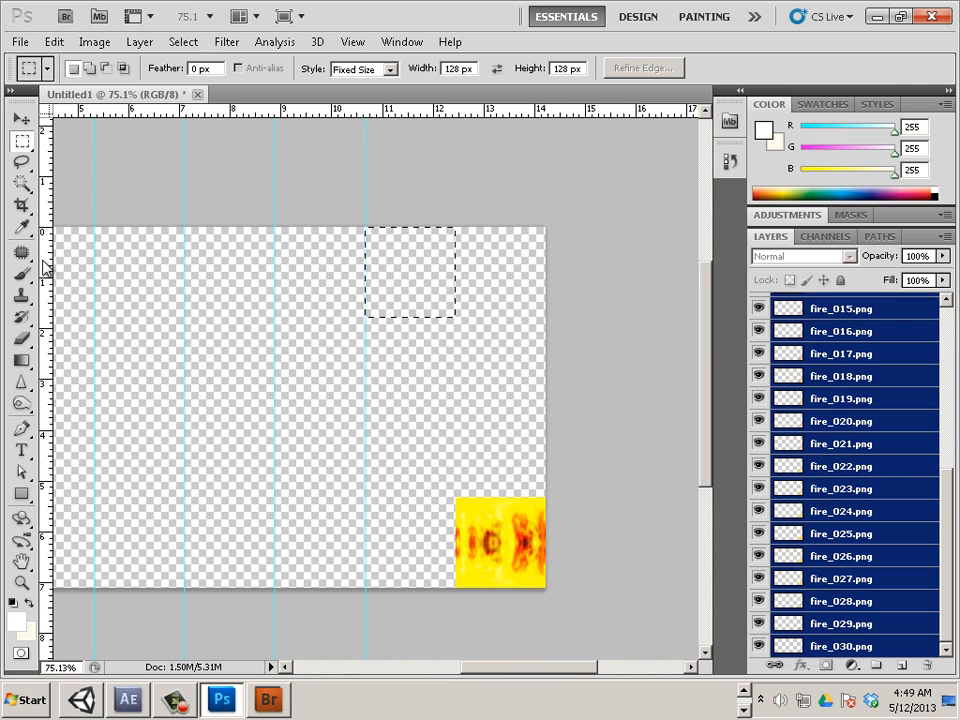
drag(38, 197, 460, 282)
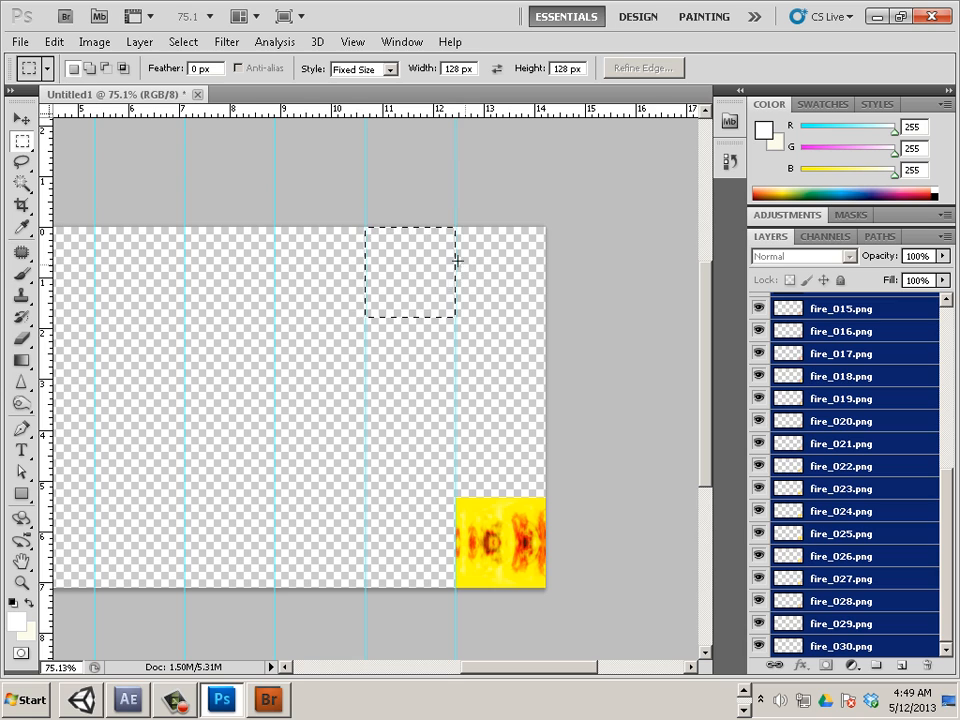
Place horizontal guides at the first, second and third 128 px row edges, repositioning the marquee down the canvas's last column to measure them
drag(506, 674, 493, 674)
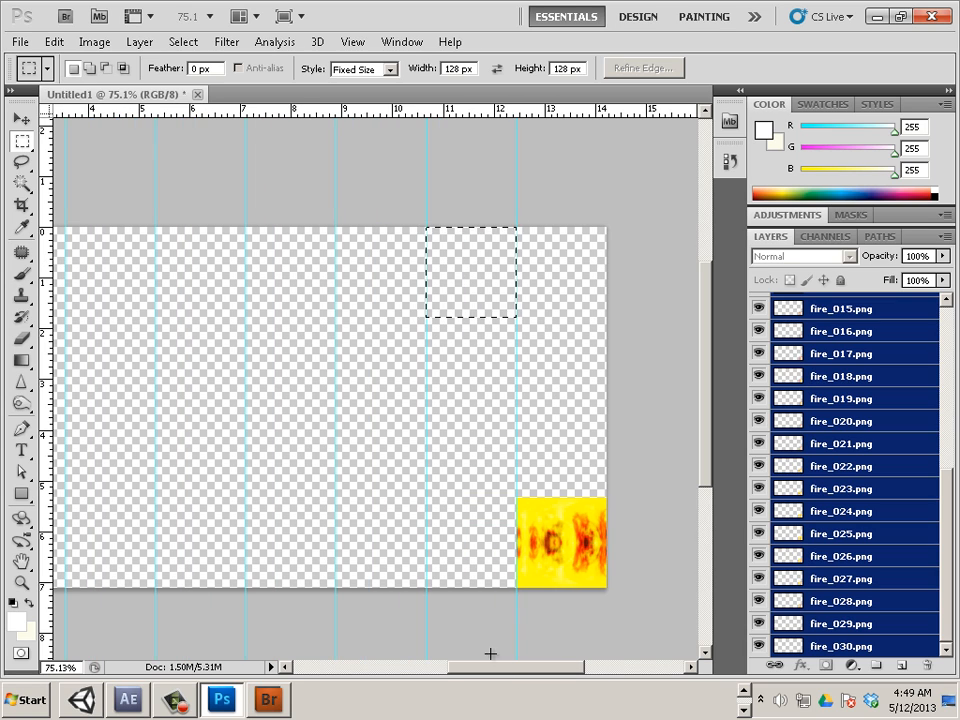
drag(212, 136, 210, 317)
drag(443, 326, 516, 317)
drag(471, 118, 489, 407)
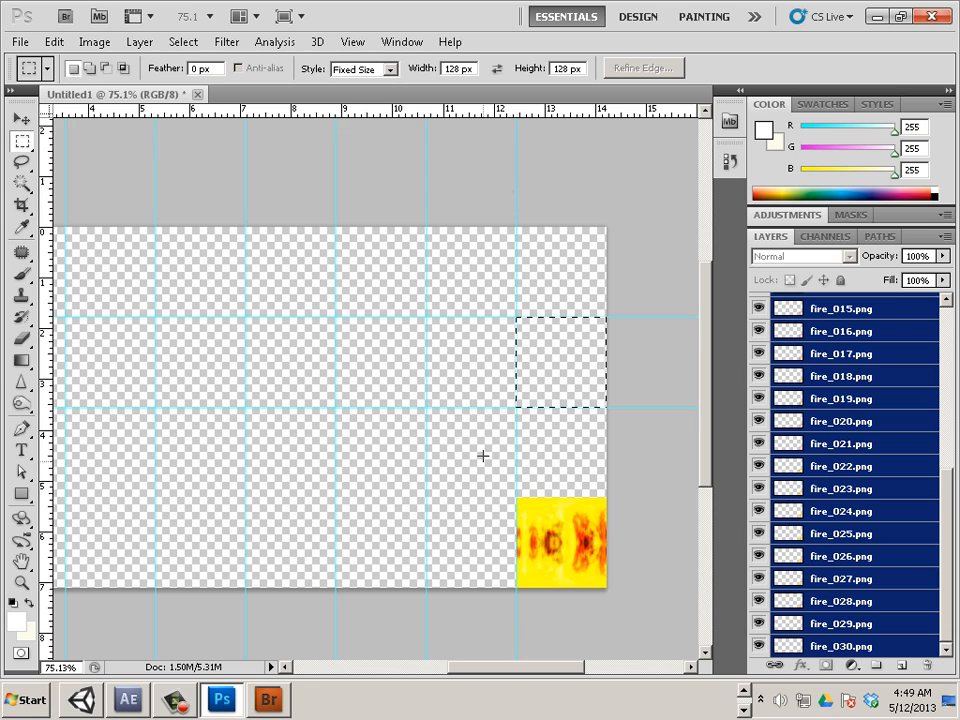
drag(482, 455, 516, 407)
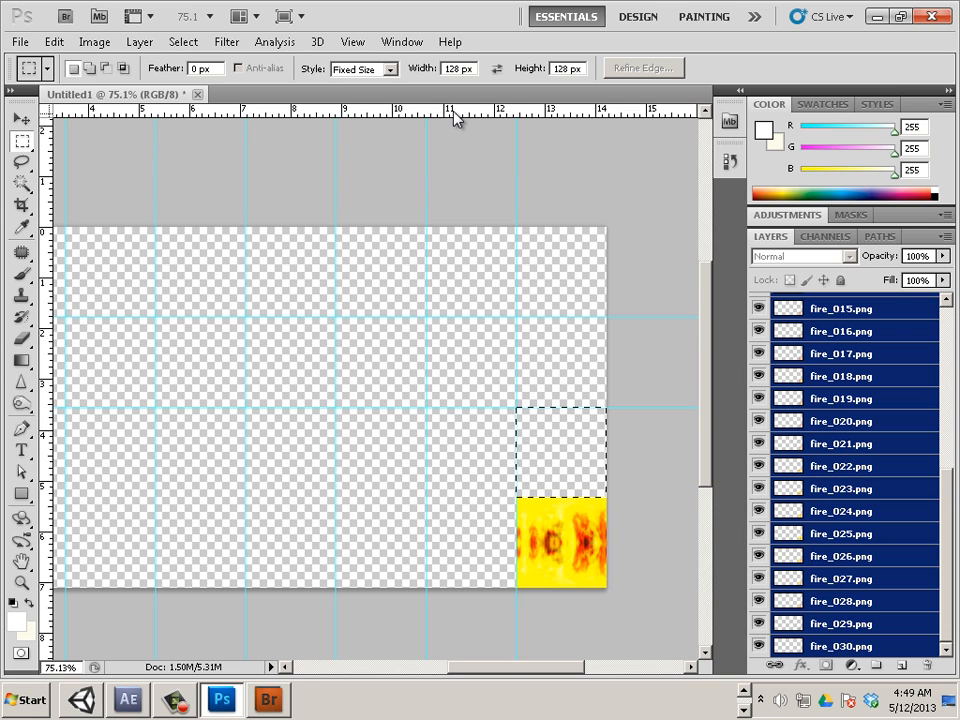
drag(454, 110, 493, 499)
Switch to the Move tool with Auto-Select turned off, and make fire_000.png the only selected layer
drag(508, 675, 466, 677)
click(21, 119)
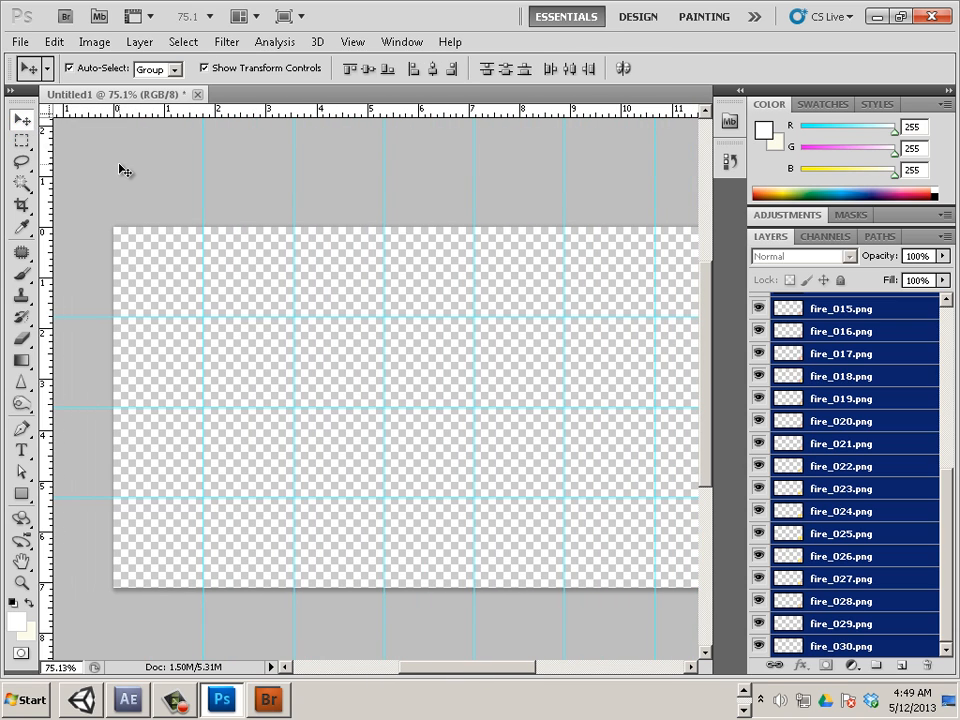
click(436, 257)
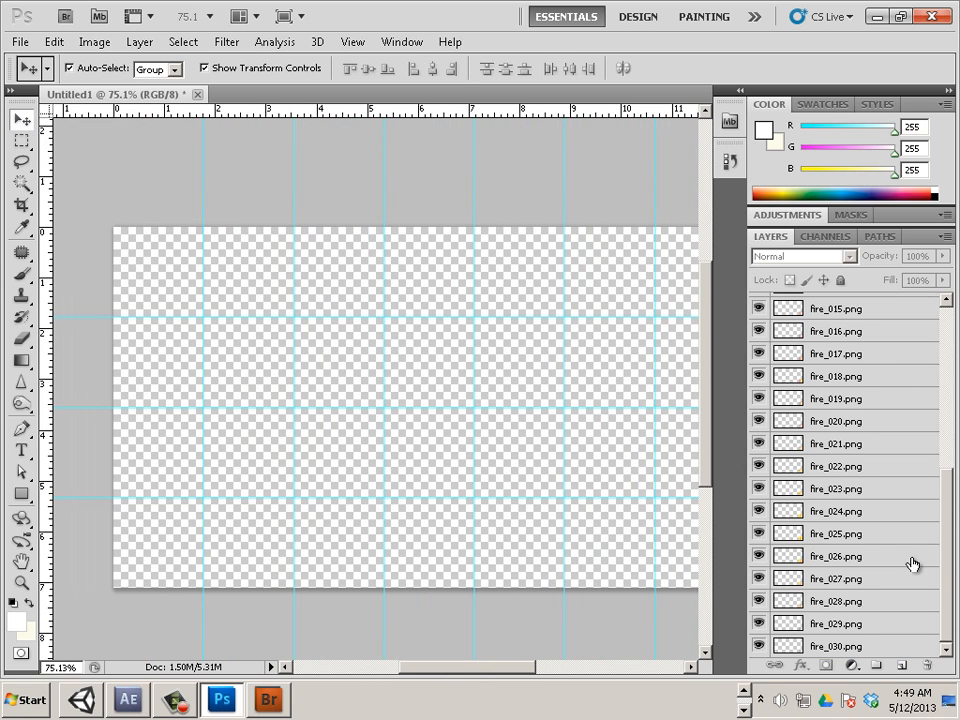
scroll(913, 565, up, 5)
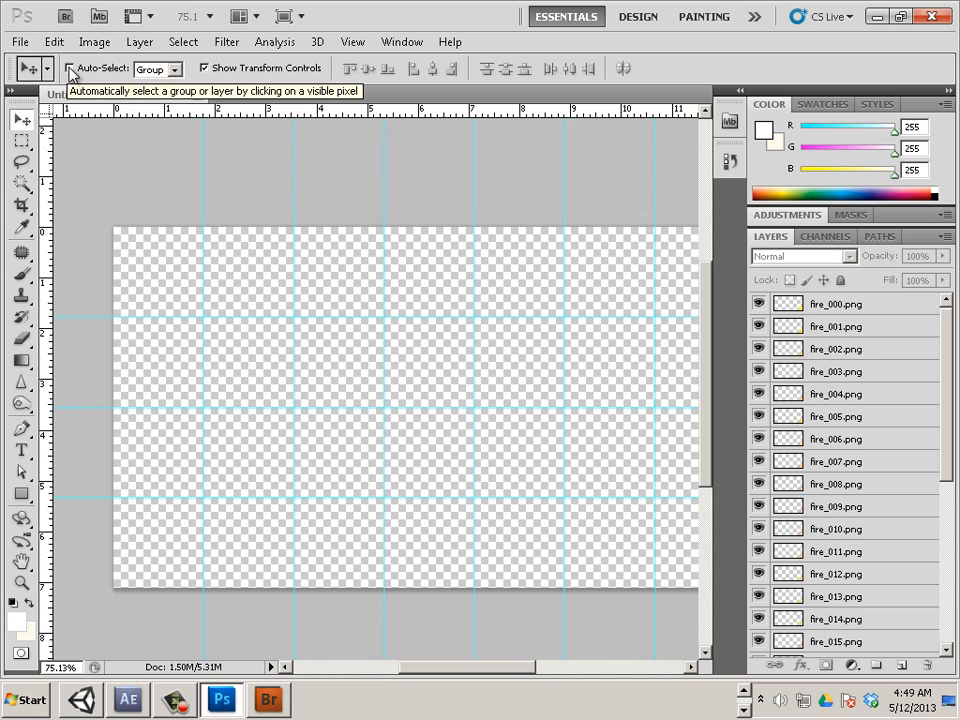
click(847, 310)
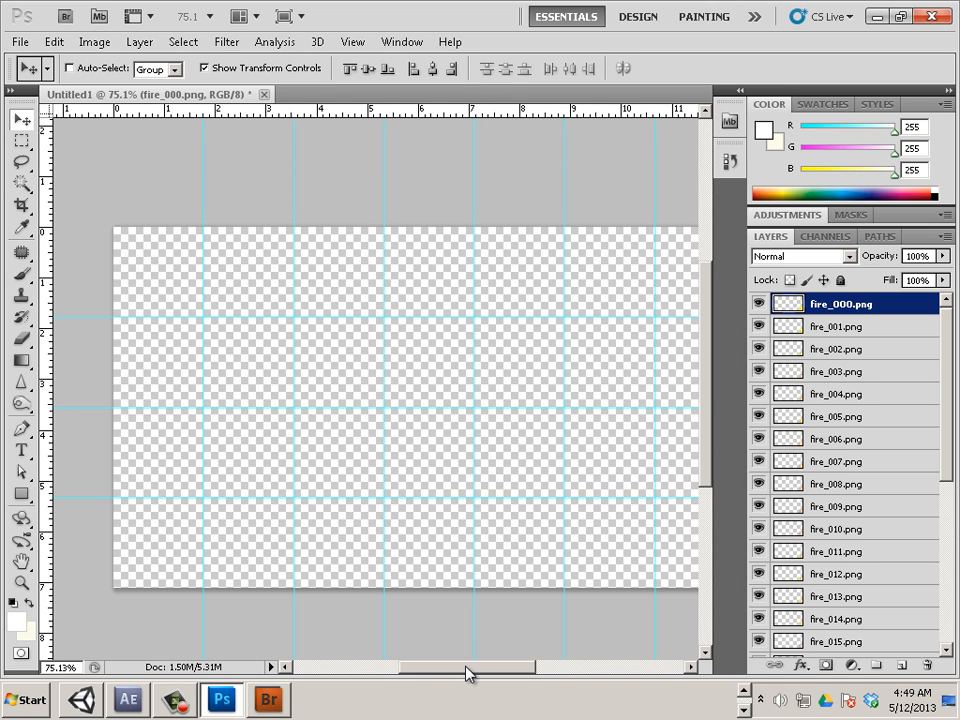
drag(466, 668, 488, 668)
scroll(450, 555, down, 1)
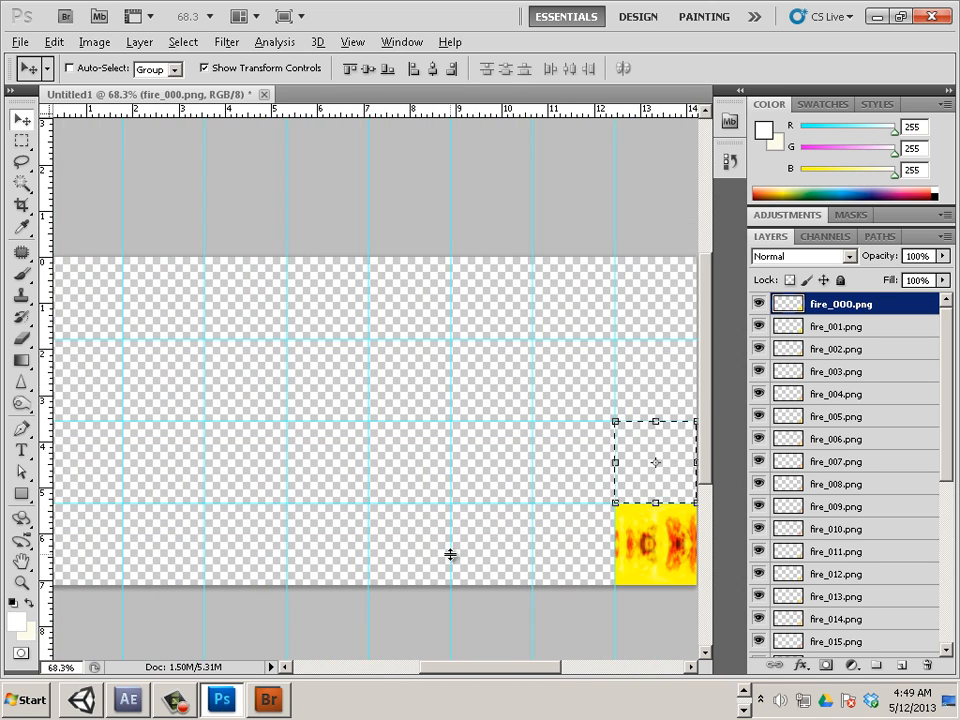
scroll(450, 555, down, 1)
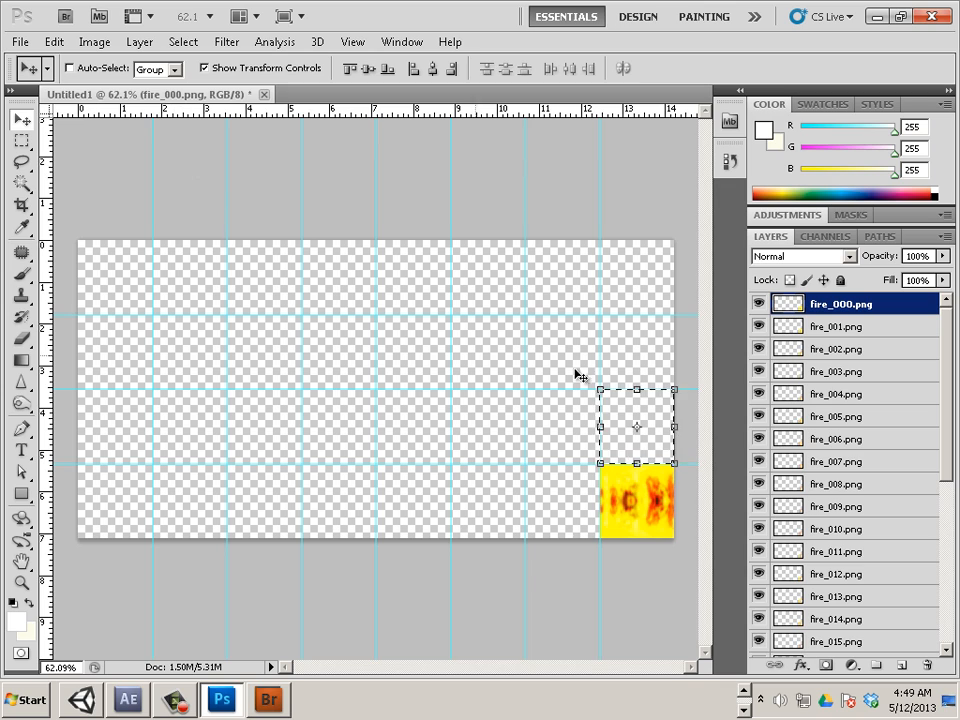
Remove the 128 px marquee selection from the canvas with the fire_001.png layer active
click(835, 328)
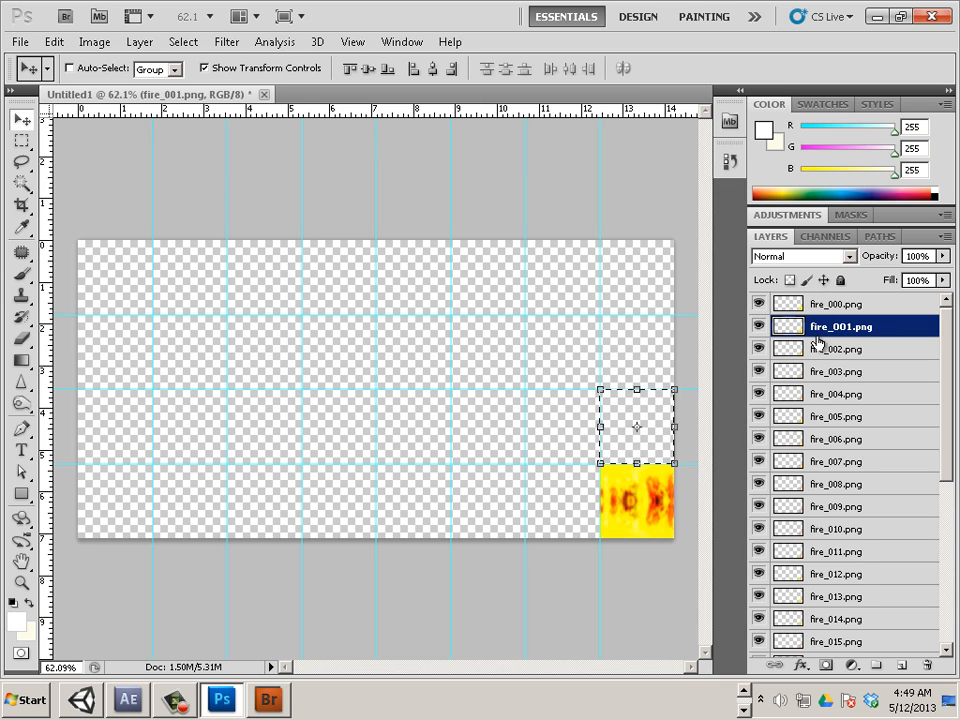
click(822, 305)
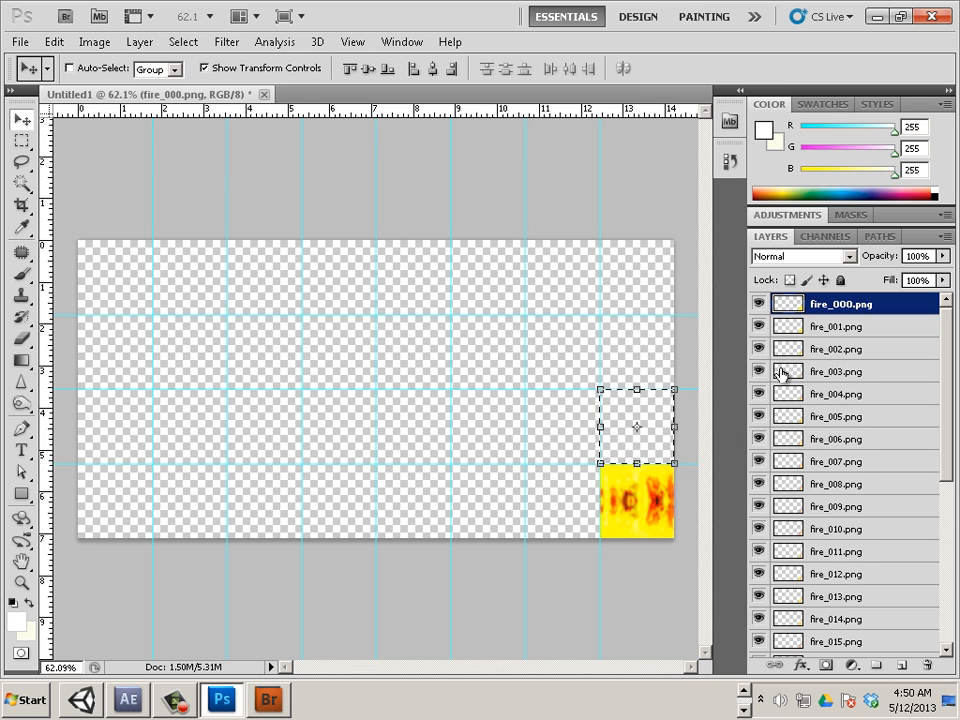
click(815, 328)
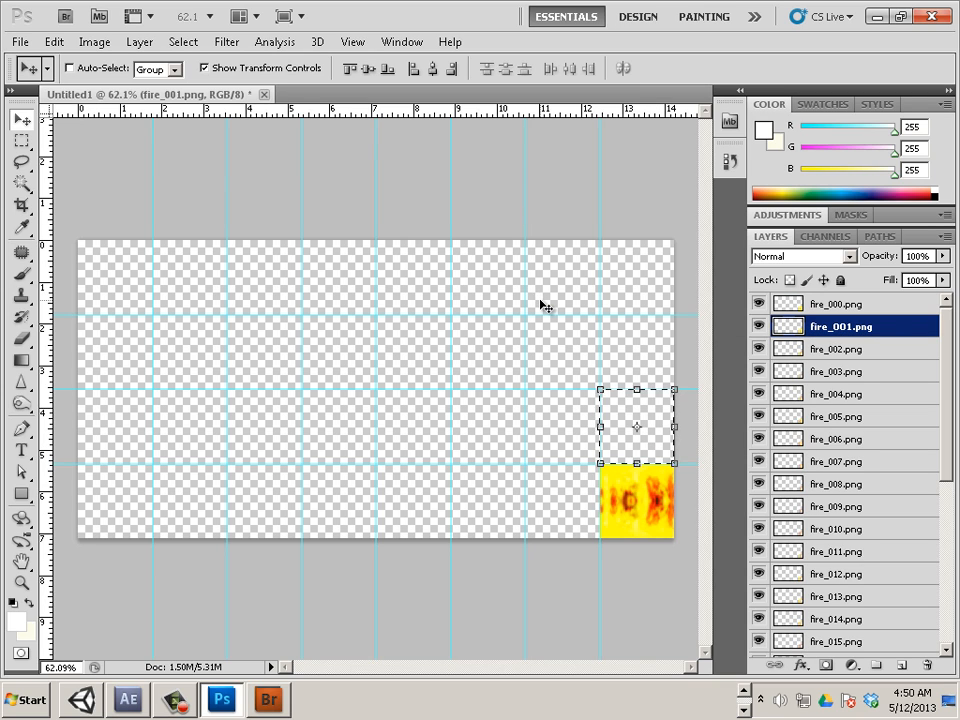
click(198, 43)
click(192, 76)
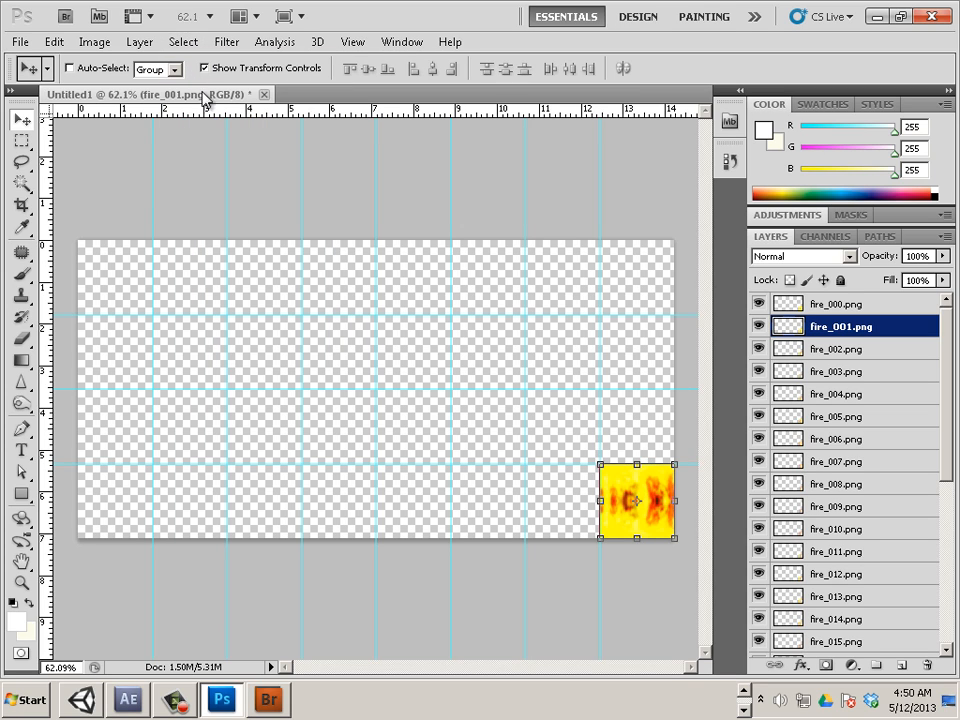
Move the fire_000.png and fire_001.png layers into the first and second cells of the grid's top row, snapping them to the guides
click(842, 305)
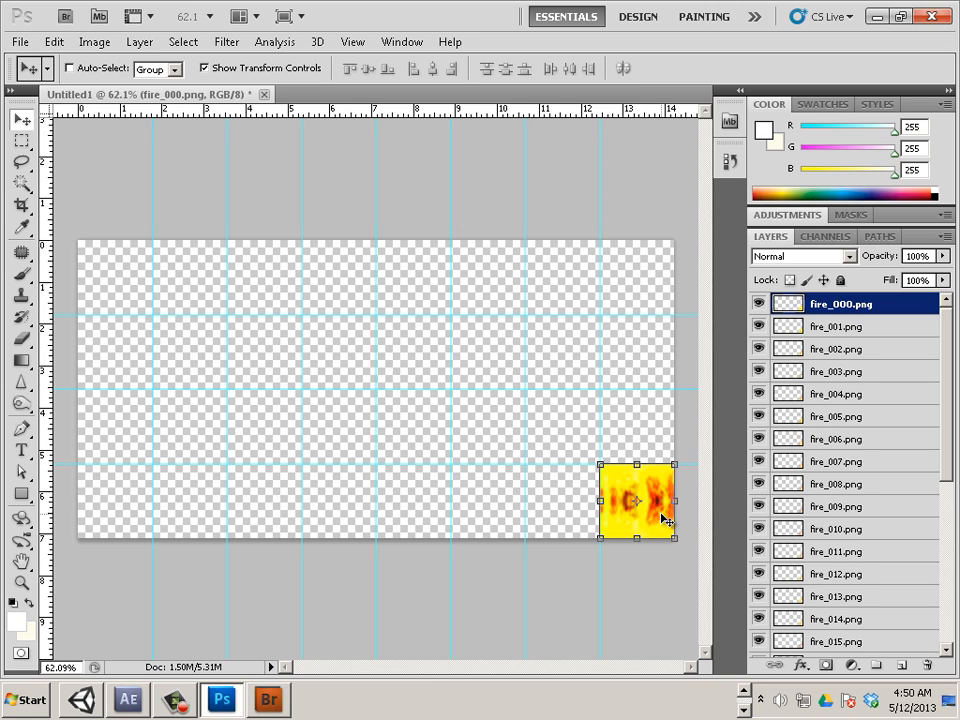
click(839, 330)
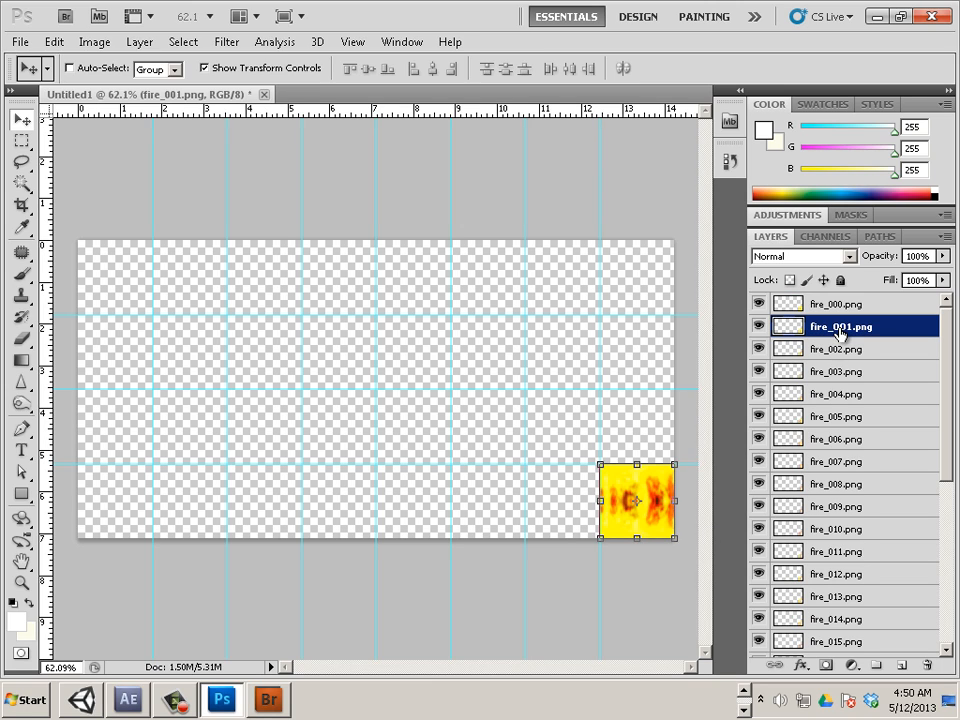
click(835, 306)
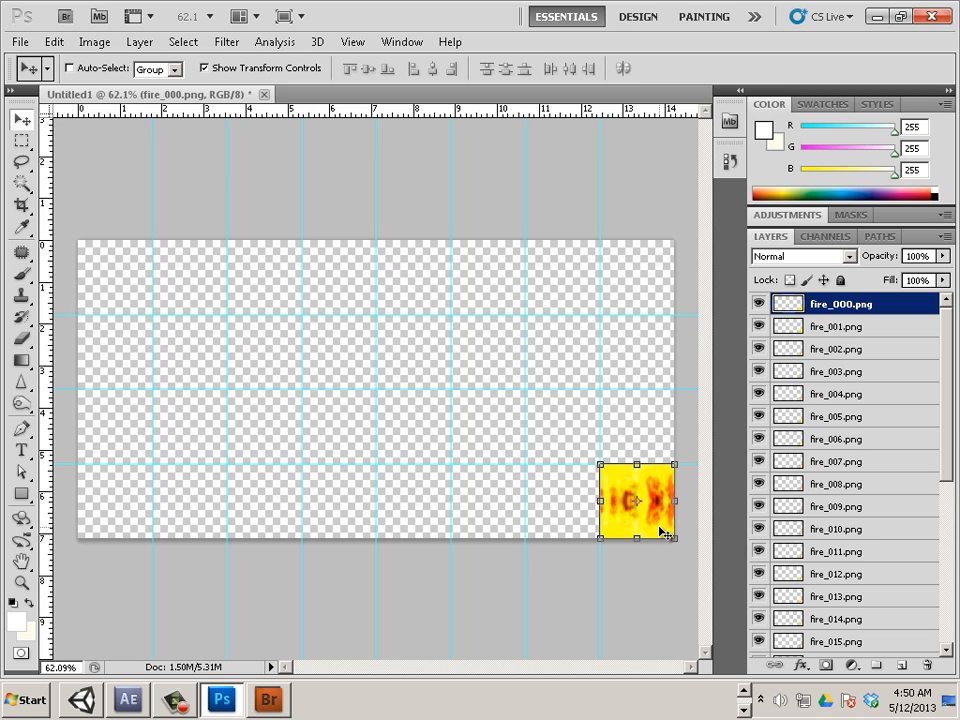
drag(663, 533, 137, 304)
click(838, 327)
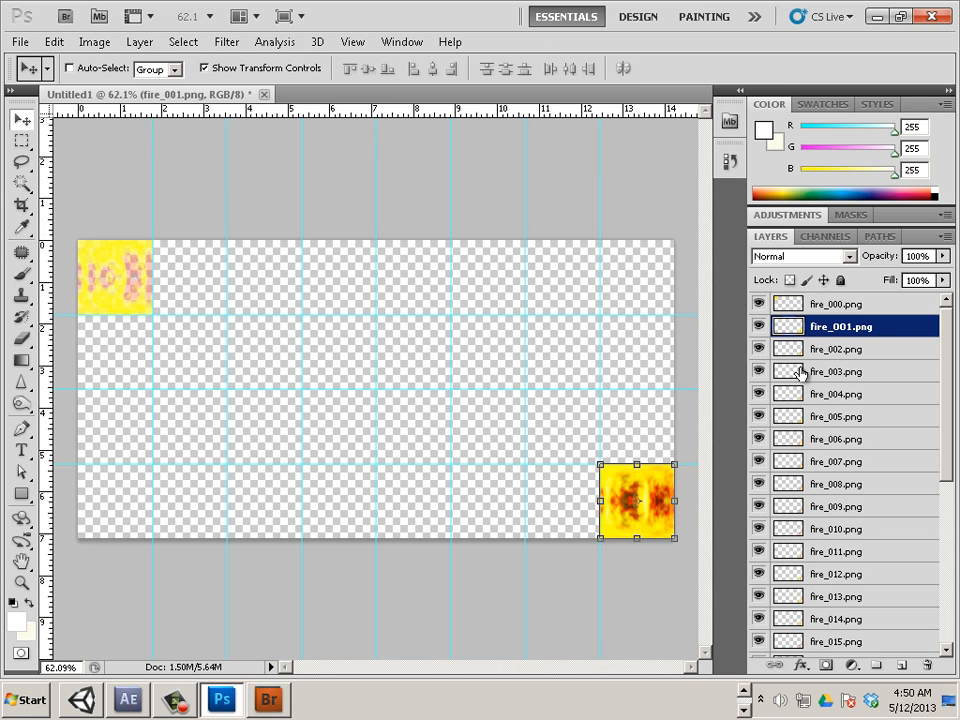
drag(652, 518, 205, 293)
Move layers fire_002.png, fire_003.png and fire_004.png into the third, fourth and fifth cells of the grid's top row
click(804, 352)
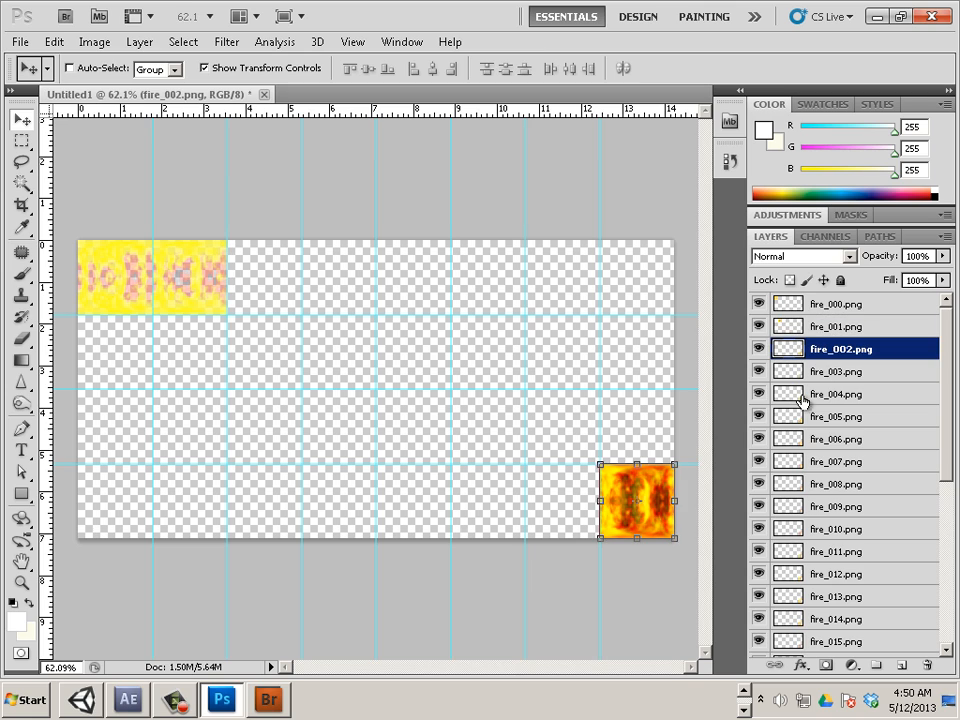
drag(669, 506, 285, 300)
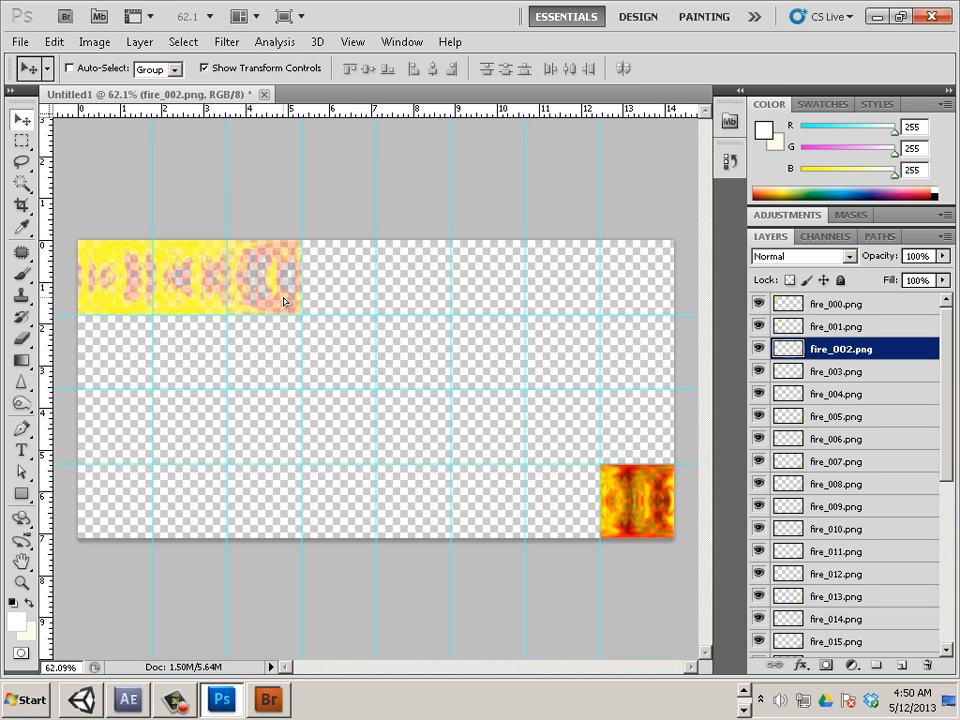
click(836, 374)
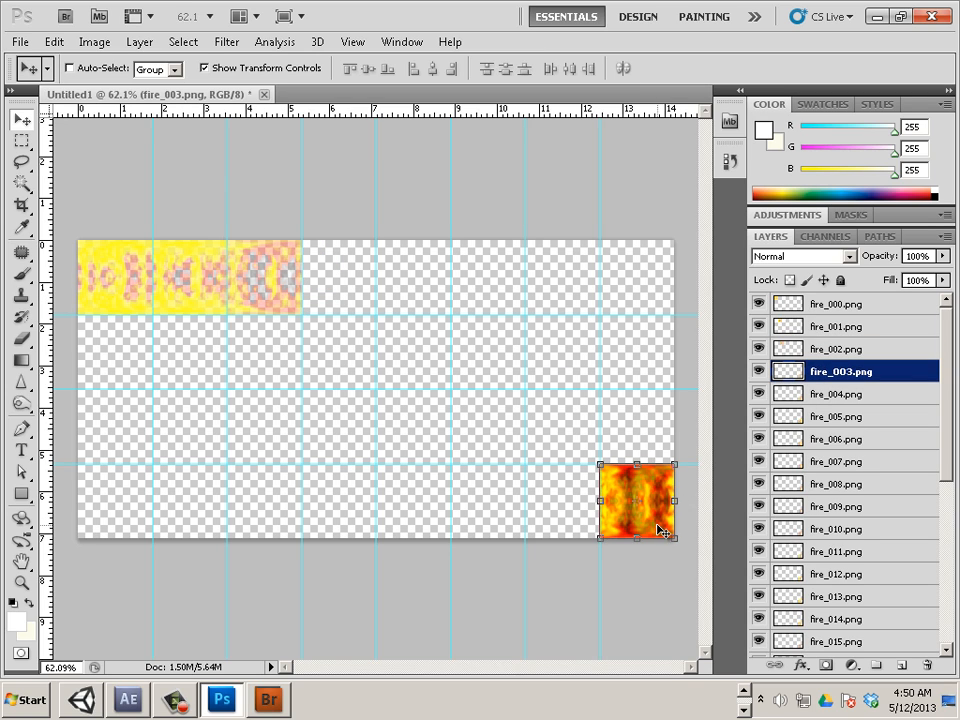
drag(660, 530, 362, 306)
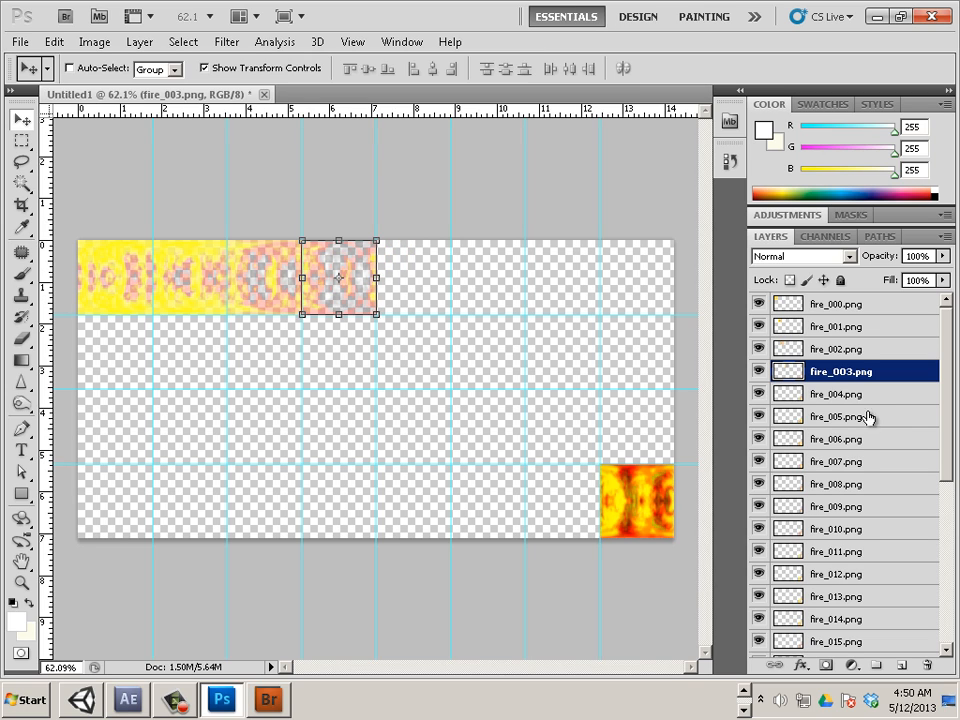
click(820, 396)
drag(660, 527, 433, 306)
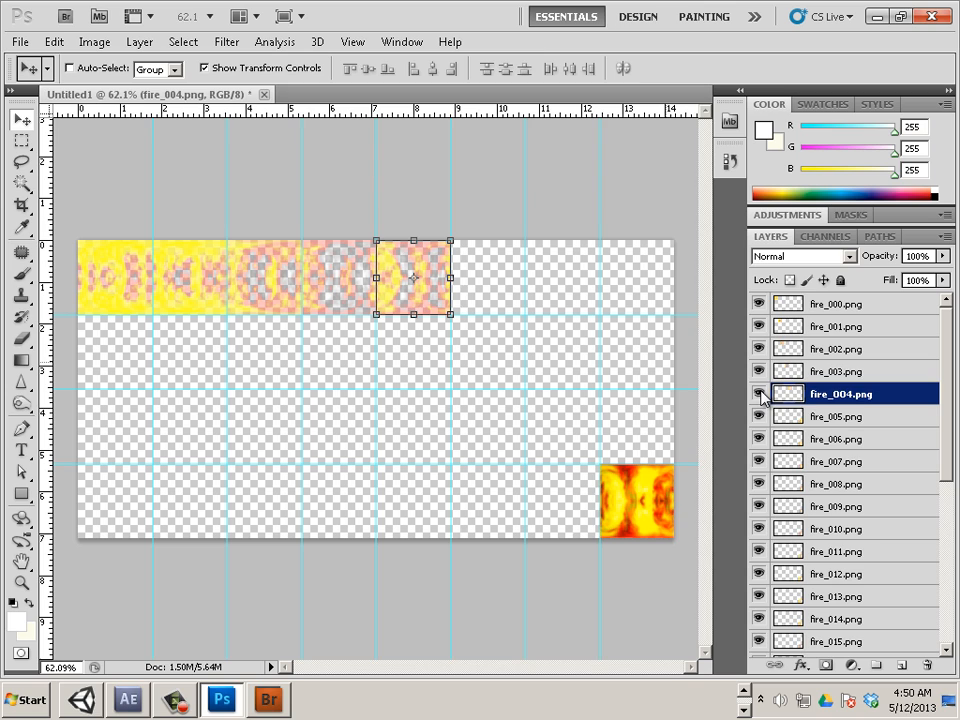
Fill the top row's sixth, seventh and eighth cells with layers fire_005.png, fire_006.png and fire_007.png
click(834, 418)
drag(662, 527, 516, 302)
click(840, 440)
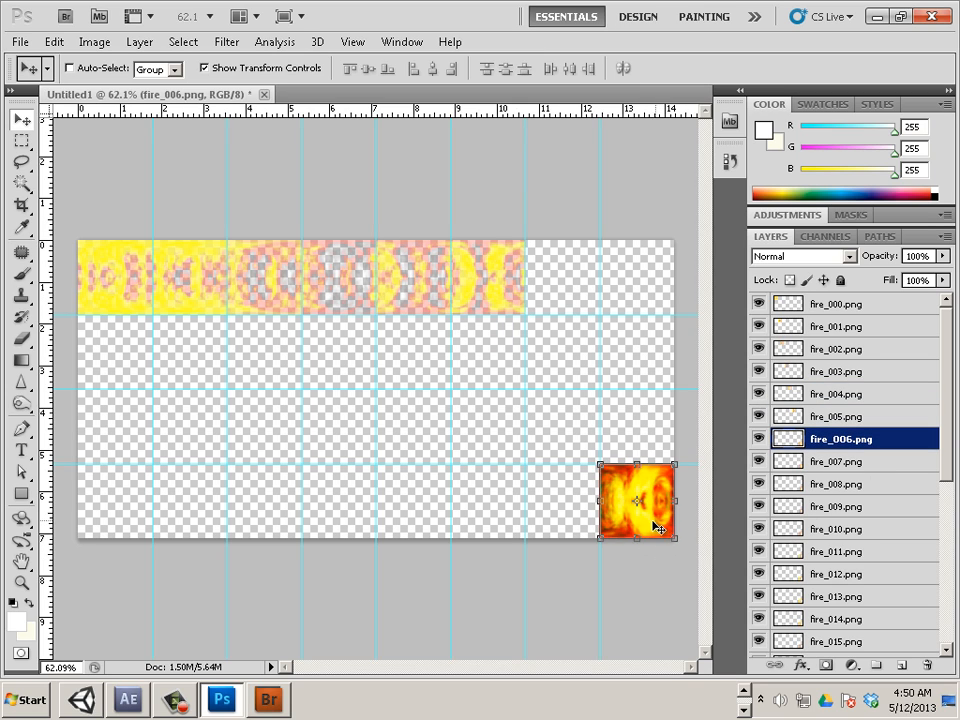
drag(660, 527, 584, 303)
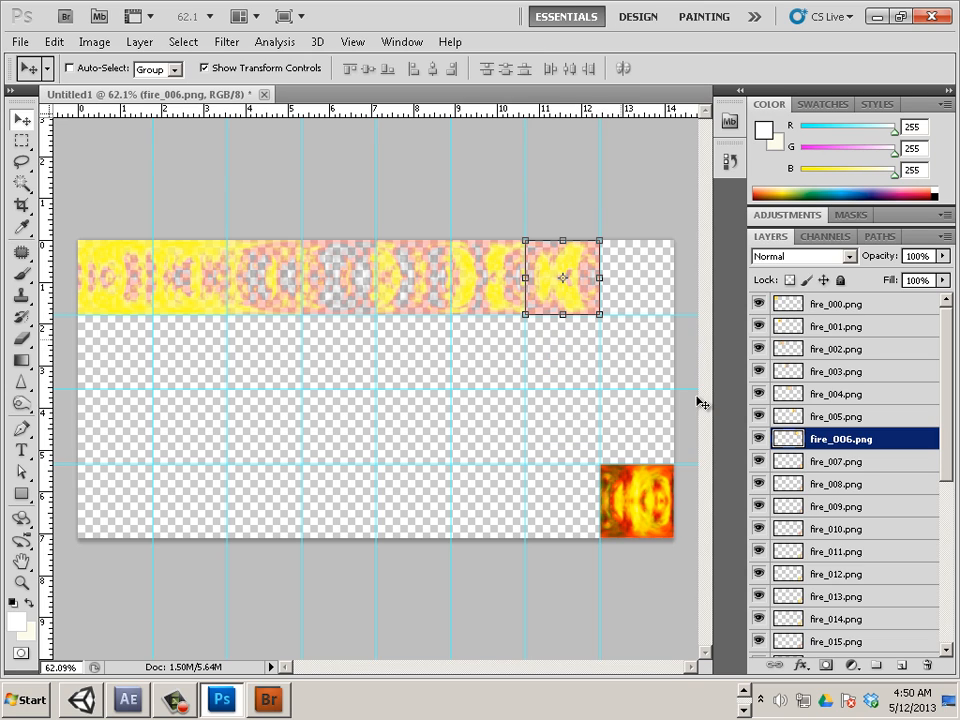
click(819, 464)
drag(661, 529, 664, 313)
Move layers fire_008.png, fire_009.png and fire_010.png into the first, second and third cells of the grid's second row
click(812, 486)
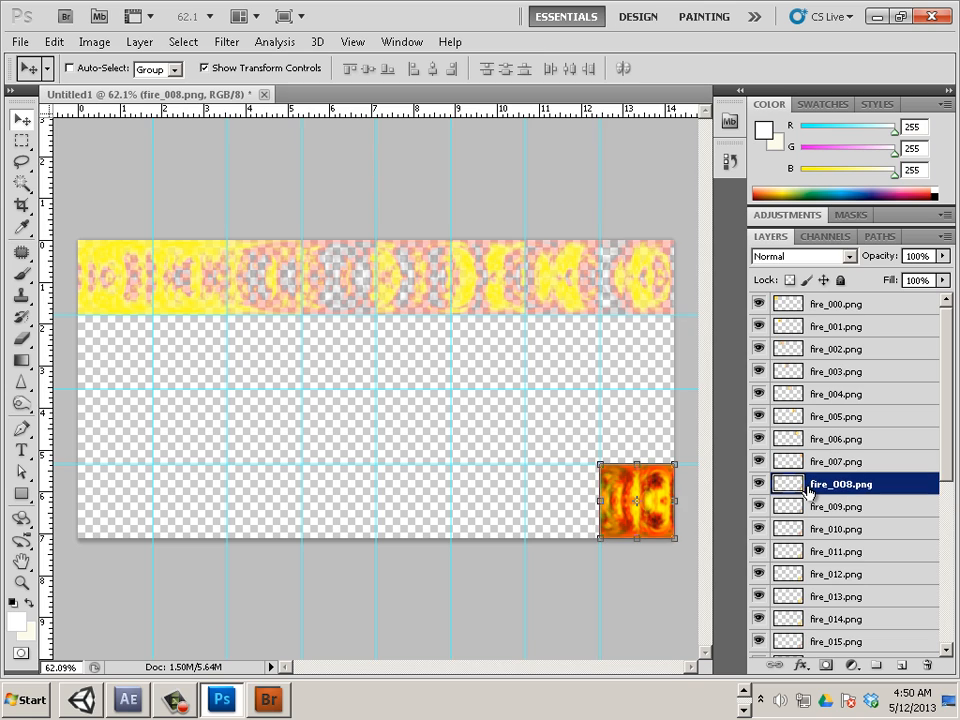
drag(669, 523, 137, 374)
click(780, 508)
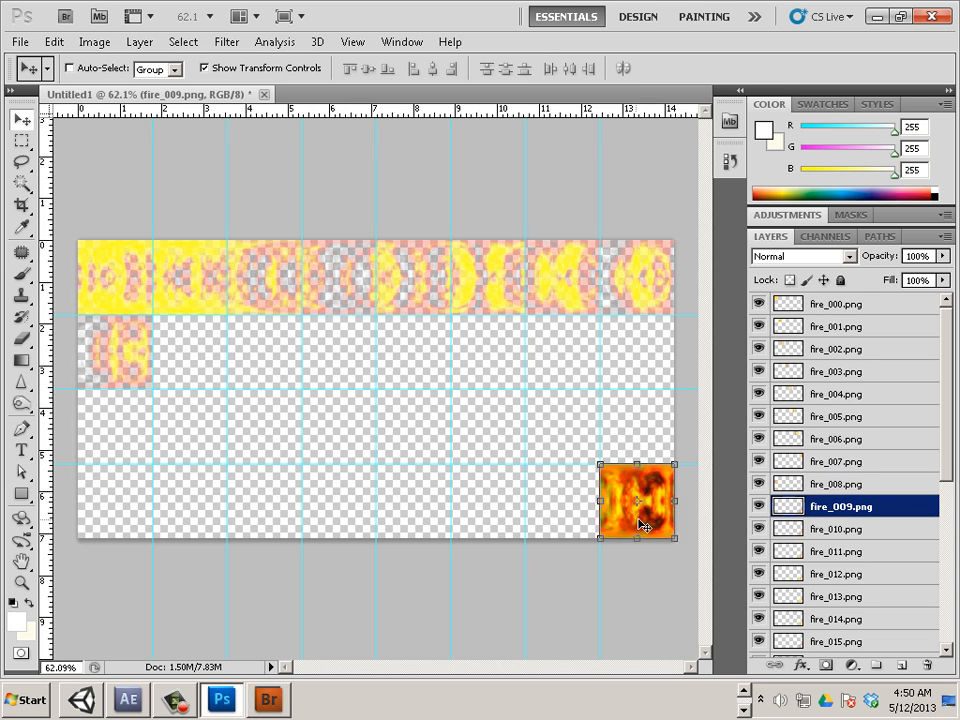
drag(643, 524, 196, 373)
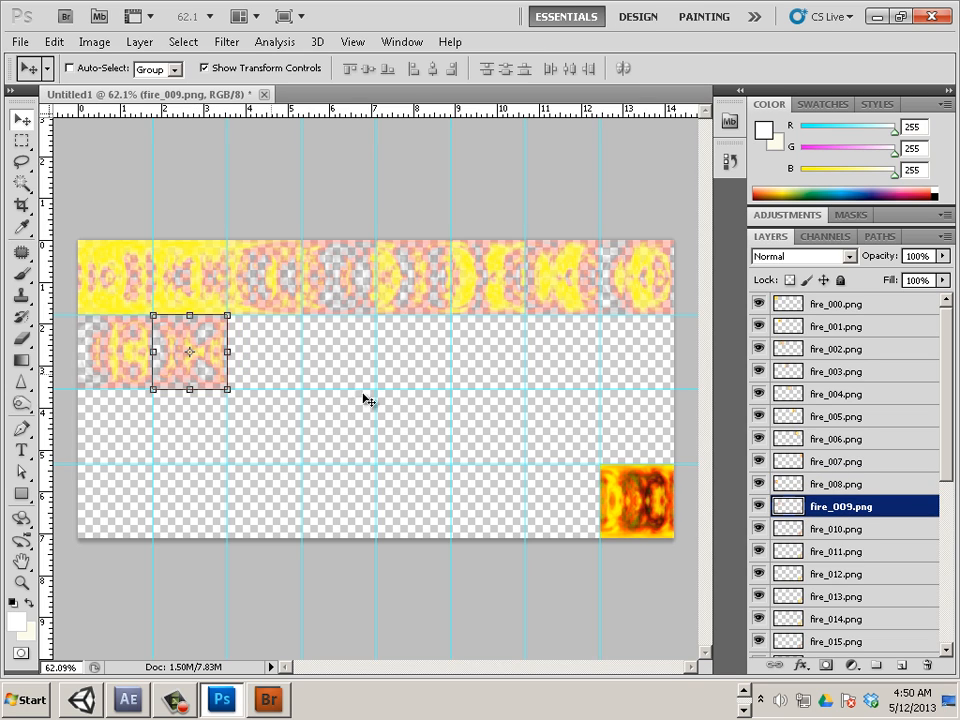
click(848, 533)
drag(645, 521, 270, 367)
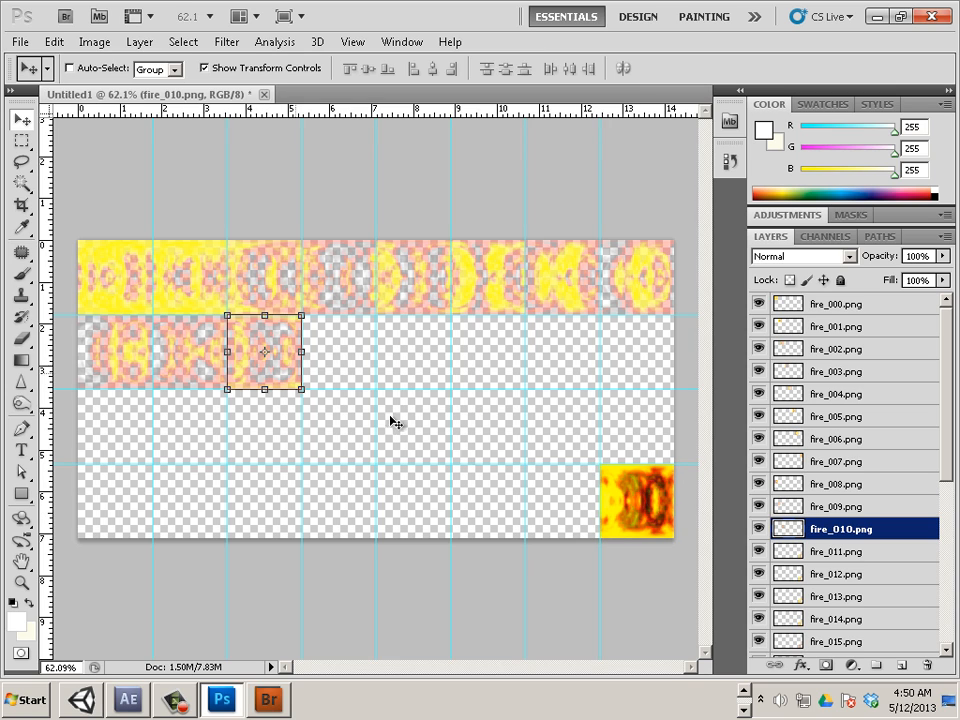
Move layers fire_011.png, fire_012.png and fire_013.png into the fourth, fifth and sixth cells of the second row
click(832, 553)
drag(624, 518, 326, 369)
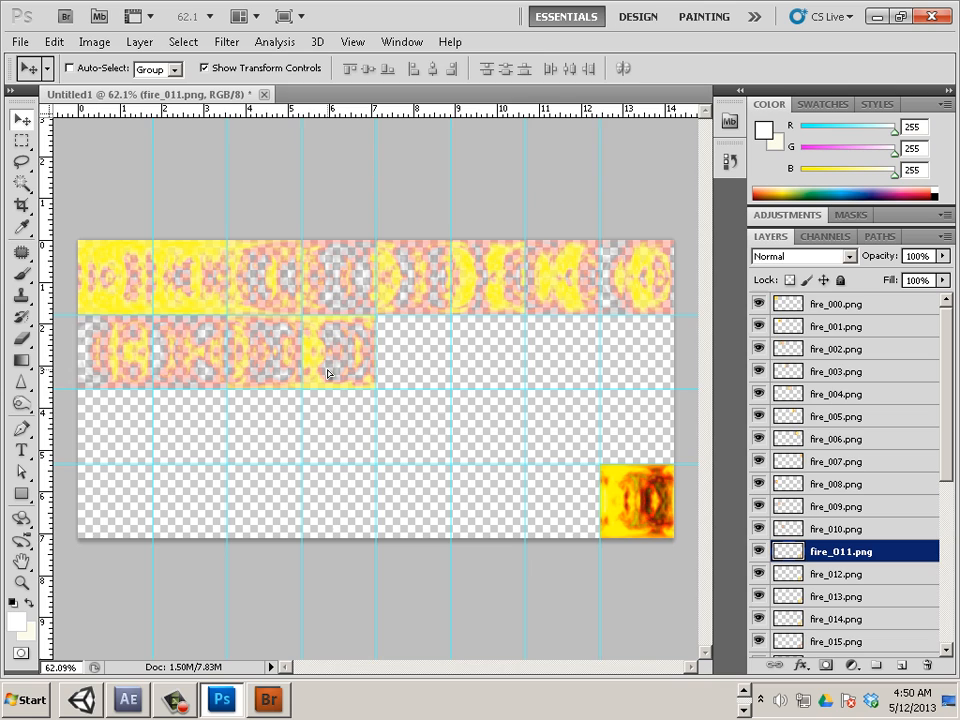
click(806, 575)
drag(639, 527, 414, 377)
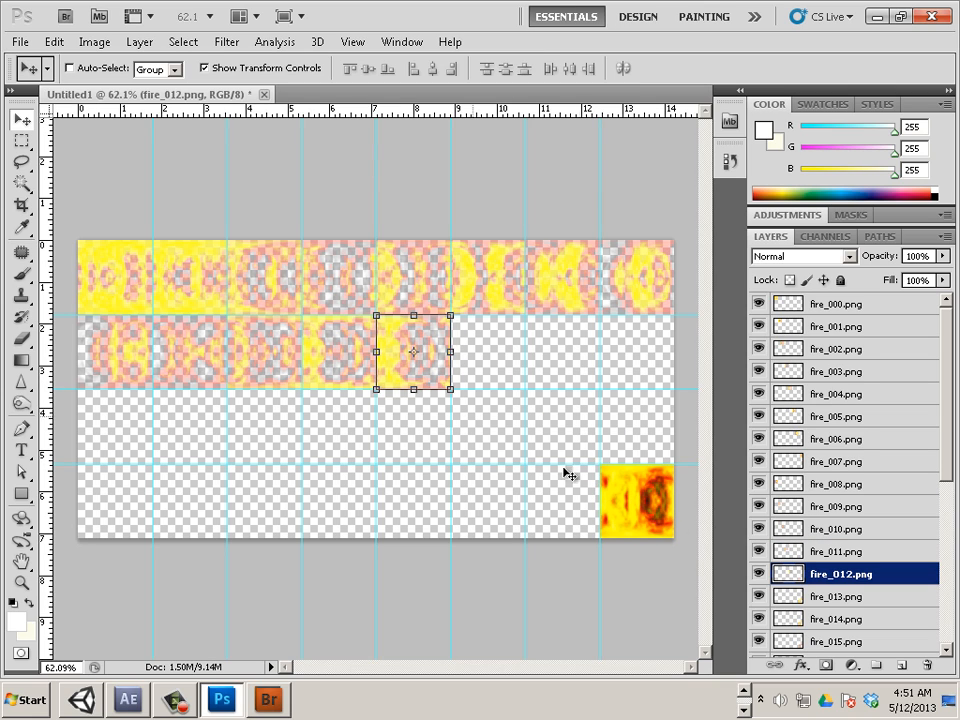
click(828, 597)
drag(643, 533, 494, 384)
Complete the second row by moving layers fire_014.png and fire_015.png into its seventh and eighth cells
click(848, 620)
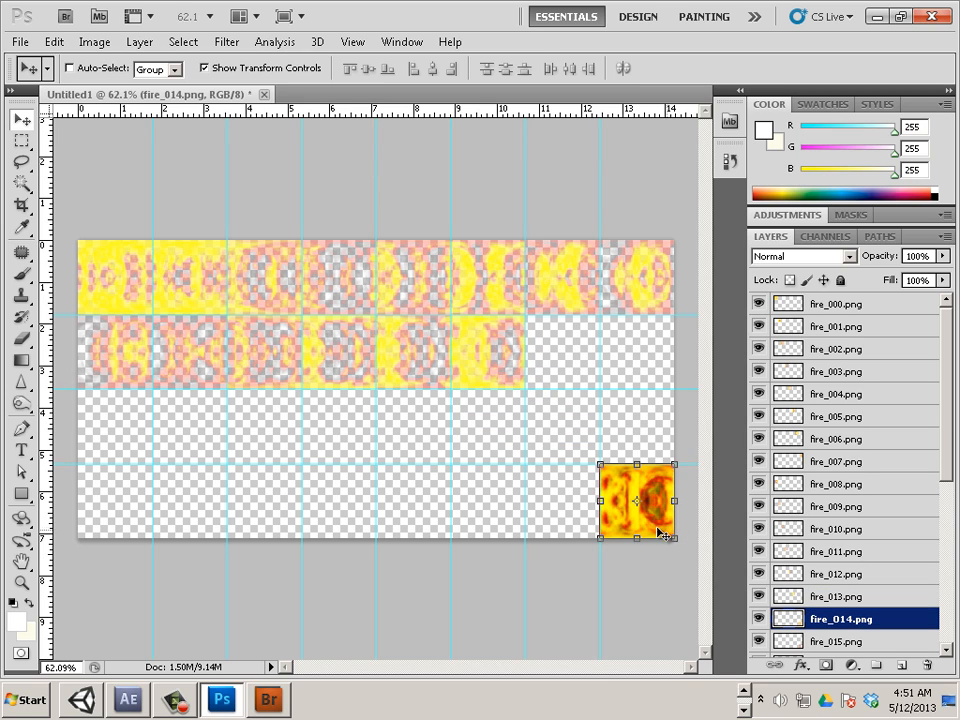
drag(647, 529, 572, 381)
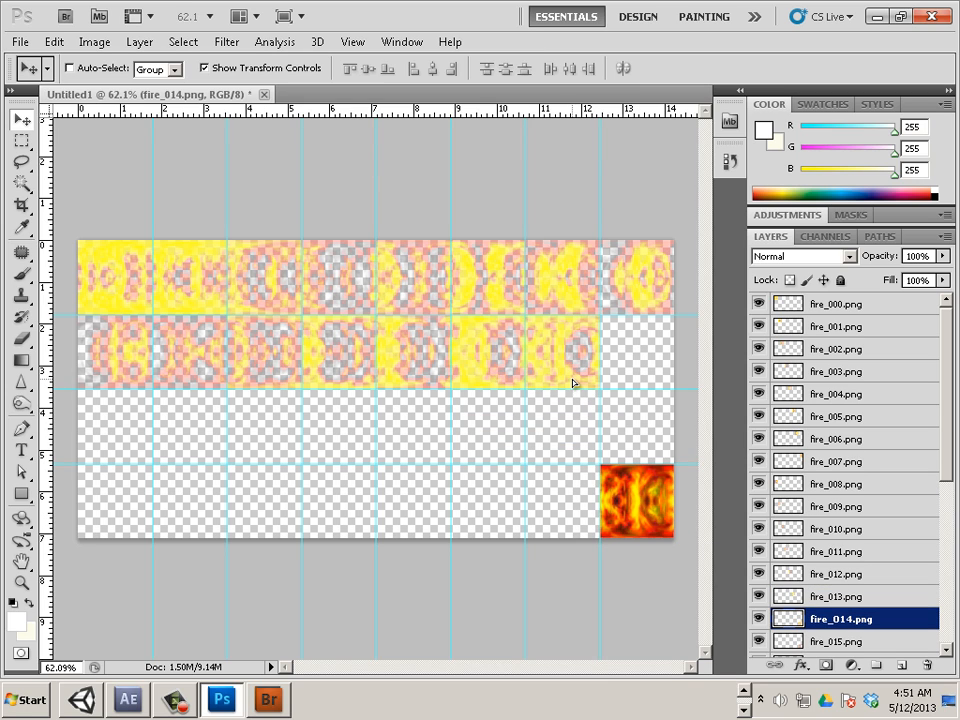
click(813, 643)
drag(660, 528, 660, 378)
Move the fire_016.png layer into the first cell of the grid's third row
scroll(948, 433, down, 3)
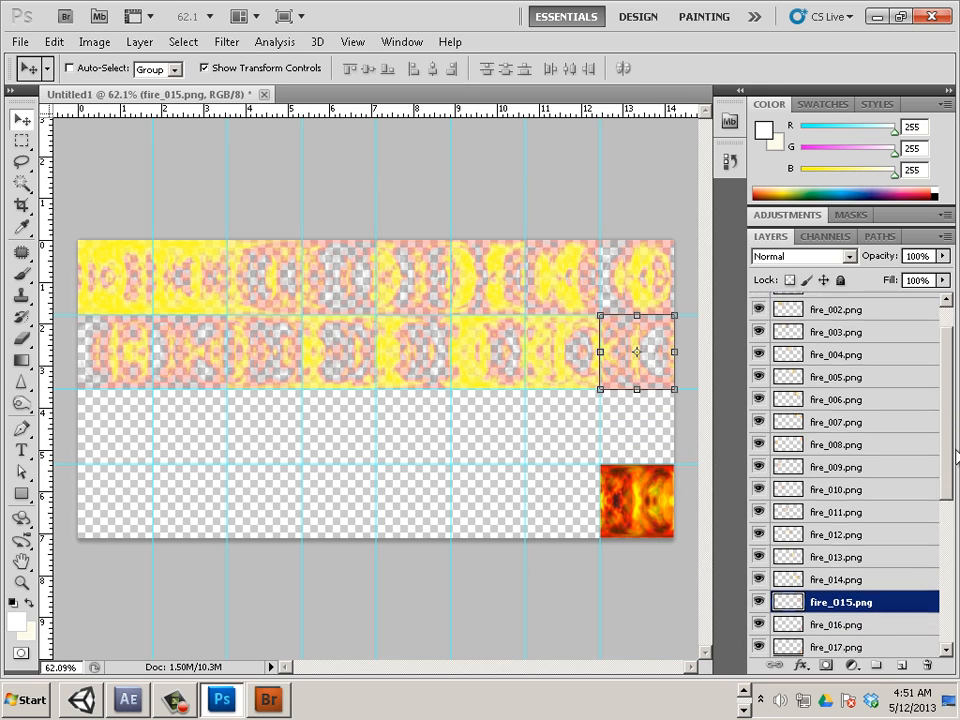
click(840, 464)
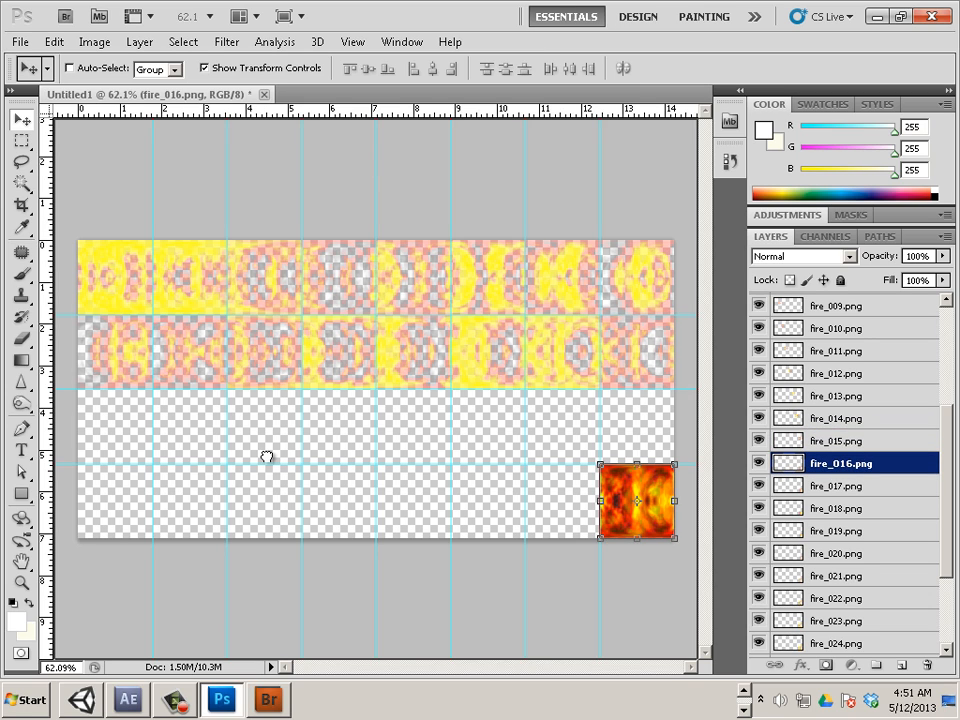
drag(655, 517, 132, 443)
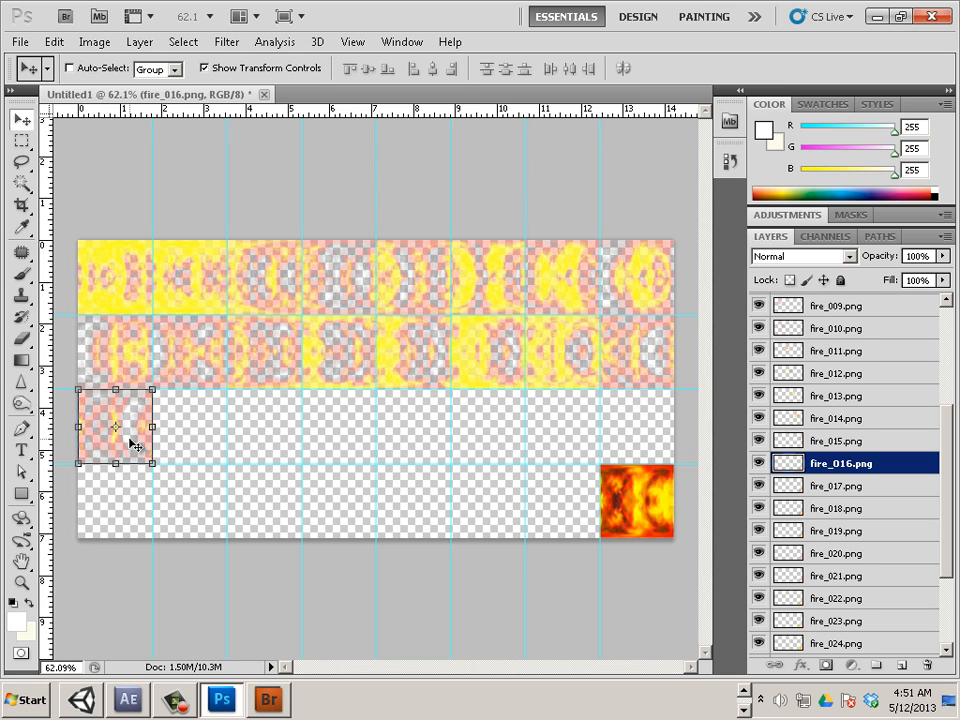
Move layers fire_017.png, fire_018.png and fire_019.png into the second, third and fourth cells of the grid's third row
click(821, 490)
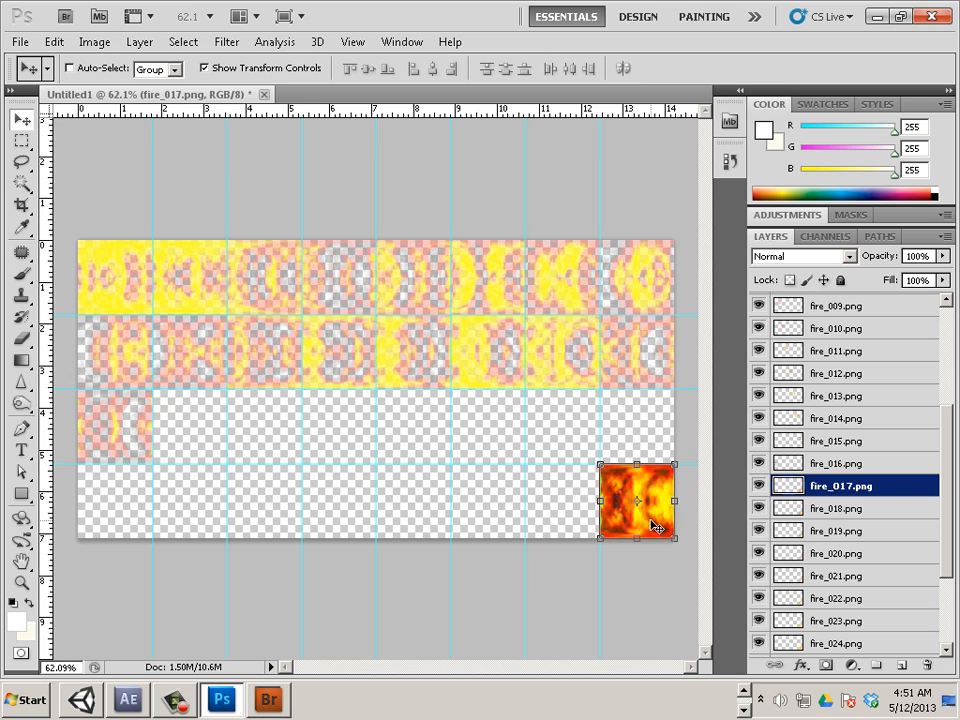
drag(655, 527, 208, 453)
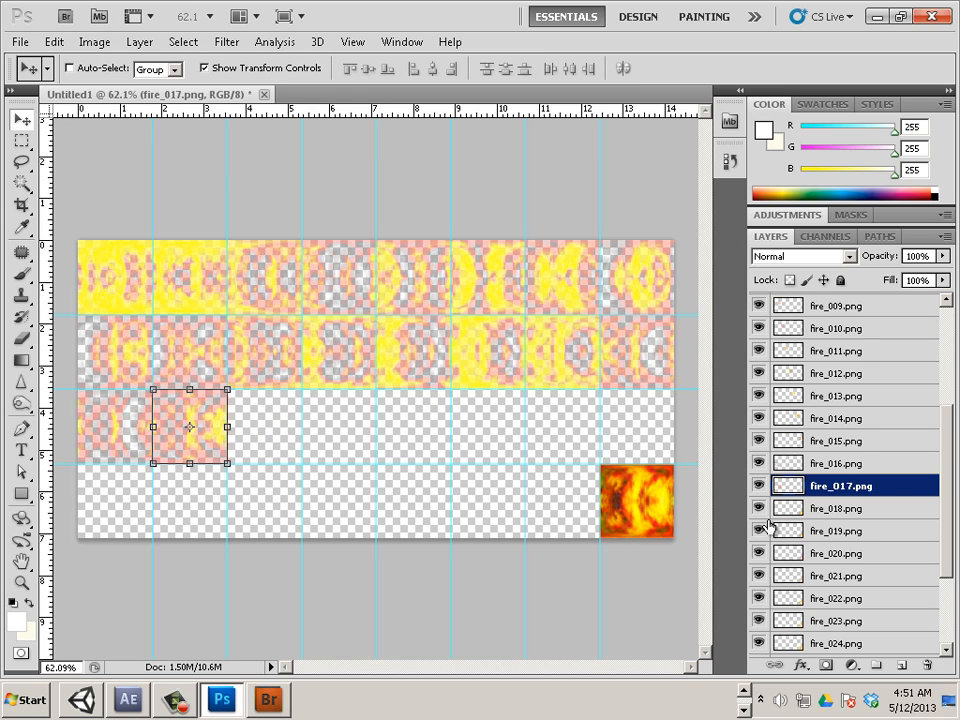
click(838, 513)
drag(669, 525, 288, 450)
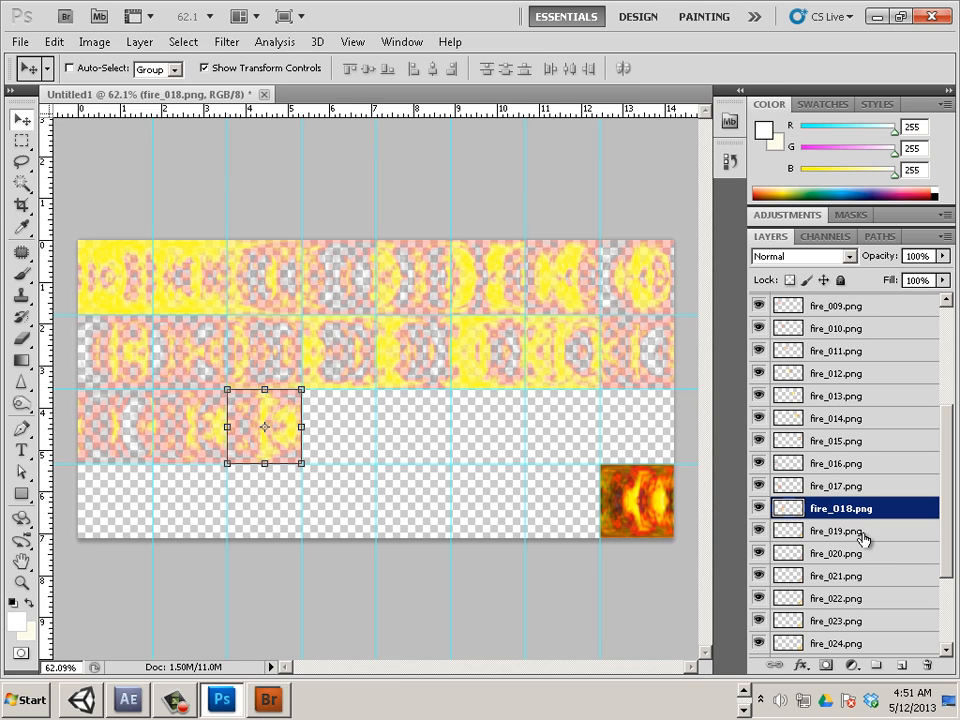
click(800, 532)
drag(612, 519, 326, 448)
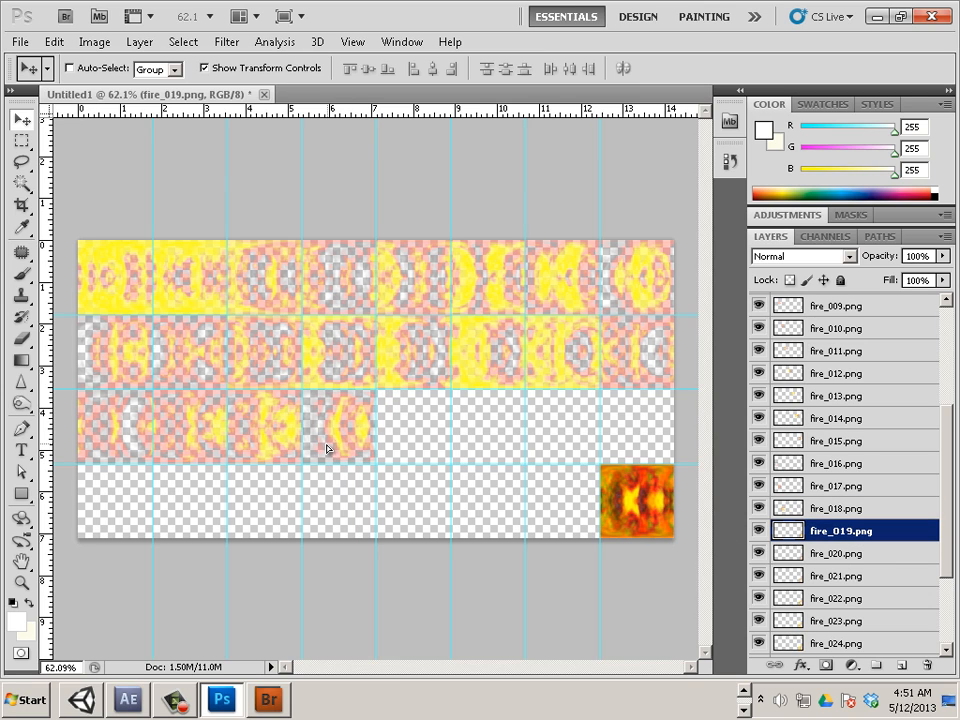
Complete the third row by moving layers fire_020.png, fire_021.png, fire_022.png and fire_023.png into its fifth, sixth, seventh and eighth cells
click(860, 555)
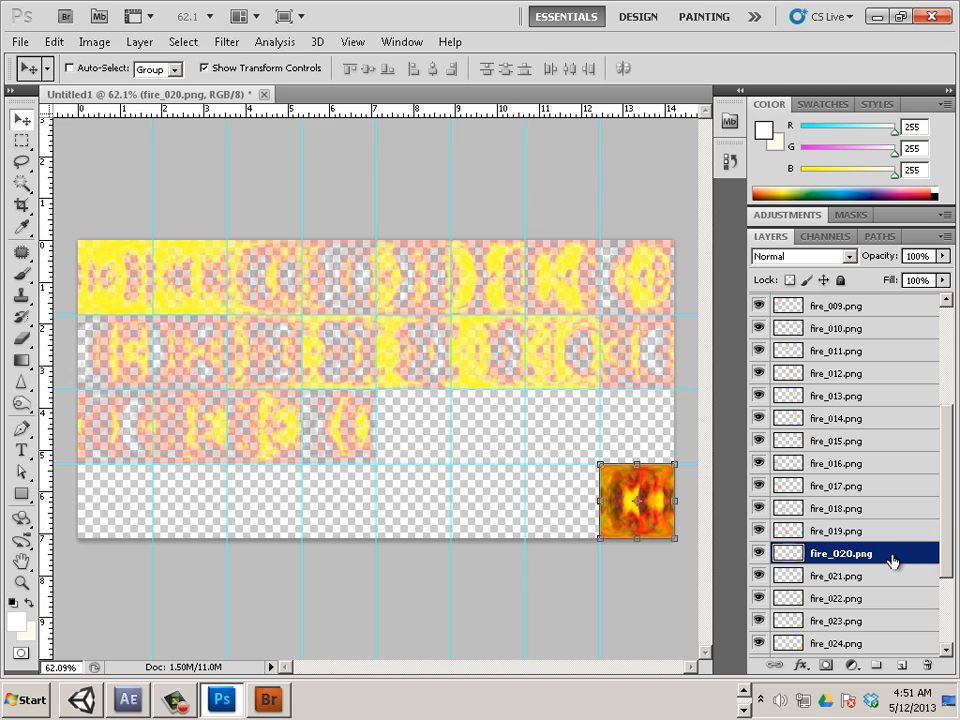
drag(672, 524, 448, 449)
click(830, 578)
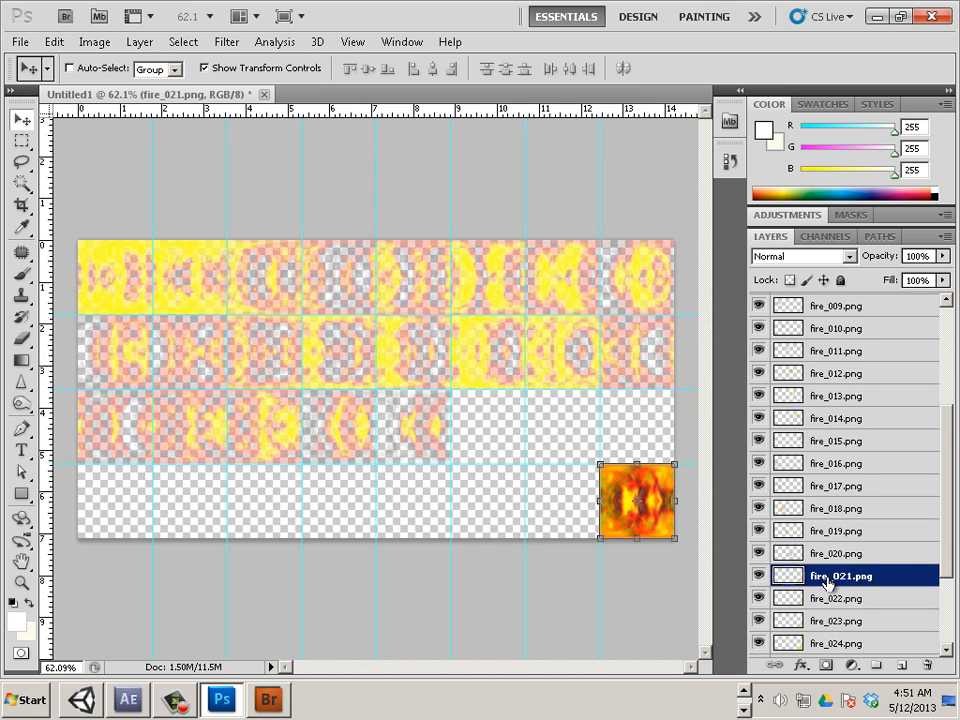
drag(622, 514, 481, 443)
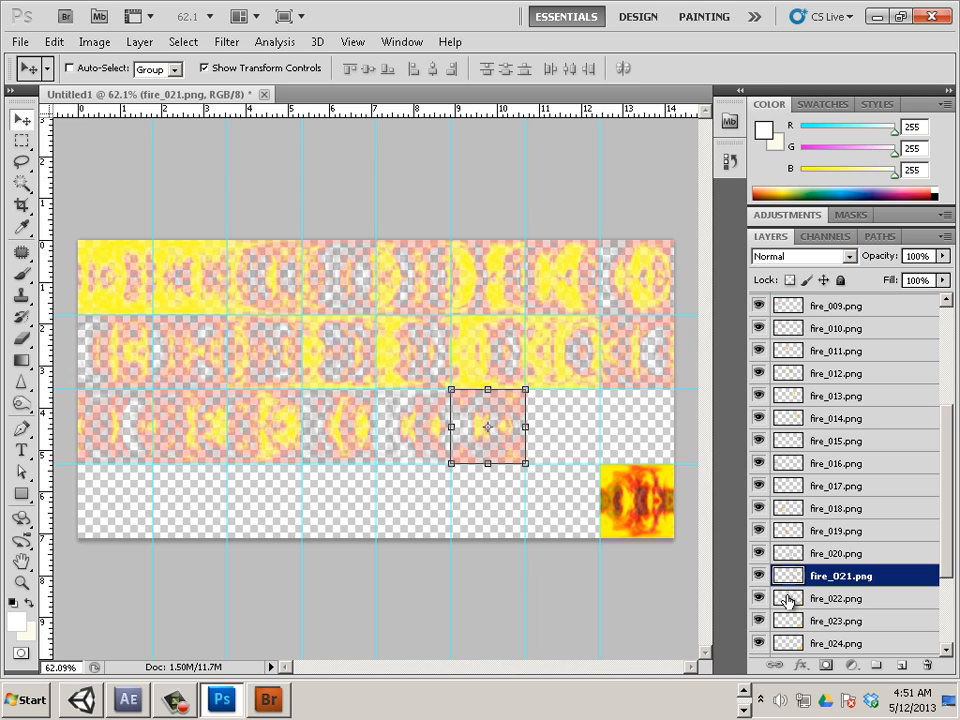
click(787, 600)
drag(630, 500, 582, 454)
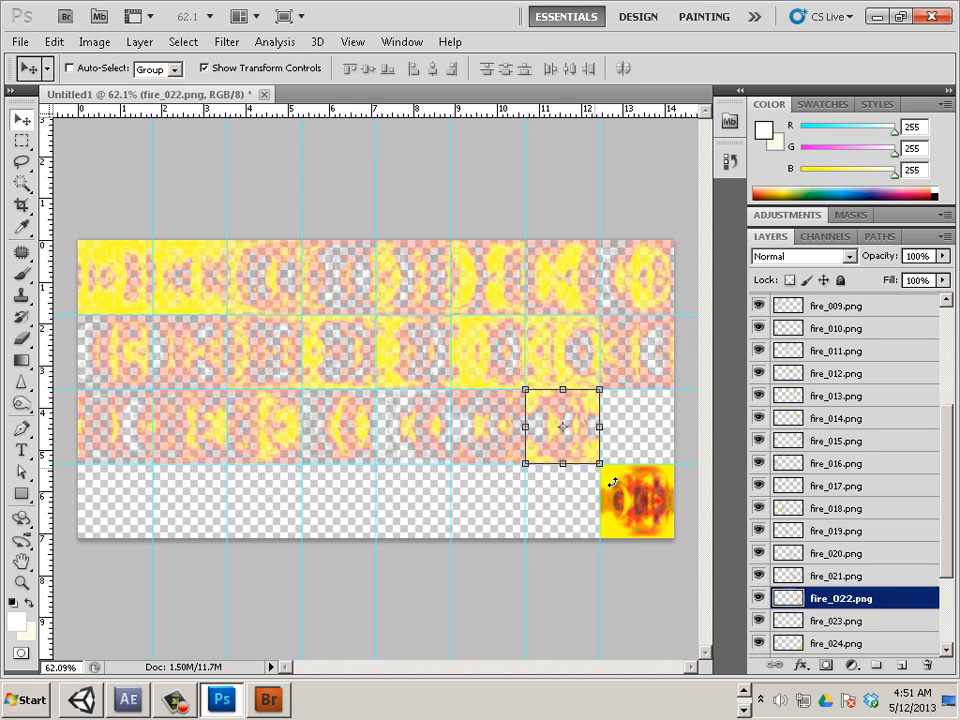
click(787, 621)
drag(664, 531, 664, 452)
Move layers fire_024.png, fire_025.png and fire_026.png into the first, second and third cells of the grid's fourth row
scroll(857, 578, down, 3)
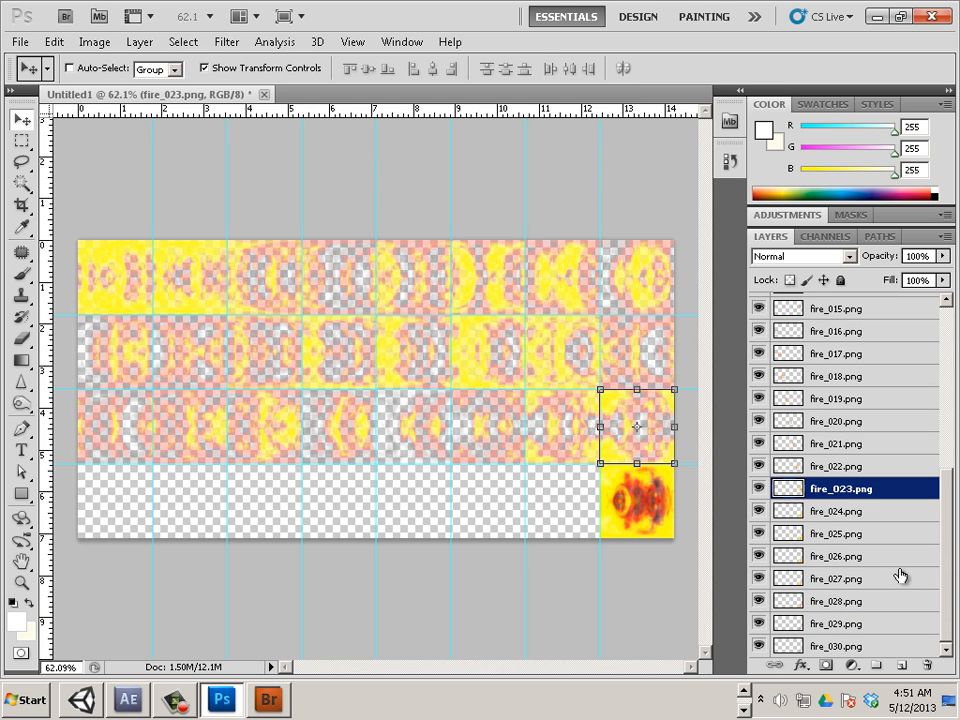
click(788, 512)
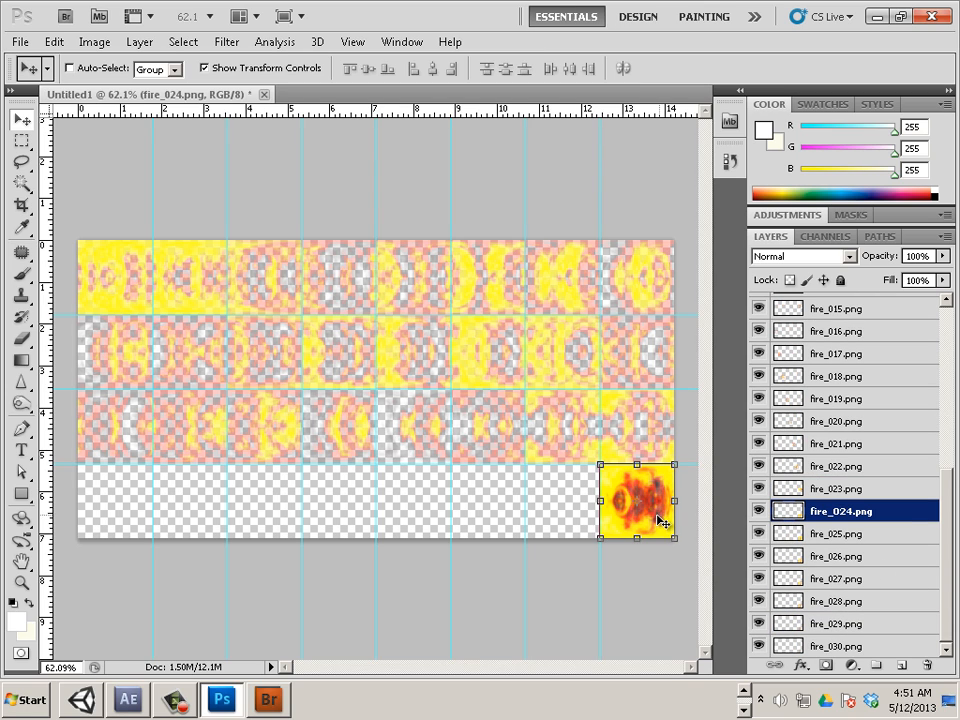
drag(664, 514, 138, 521)
click(790, 538)
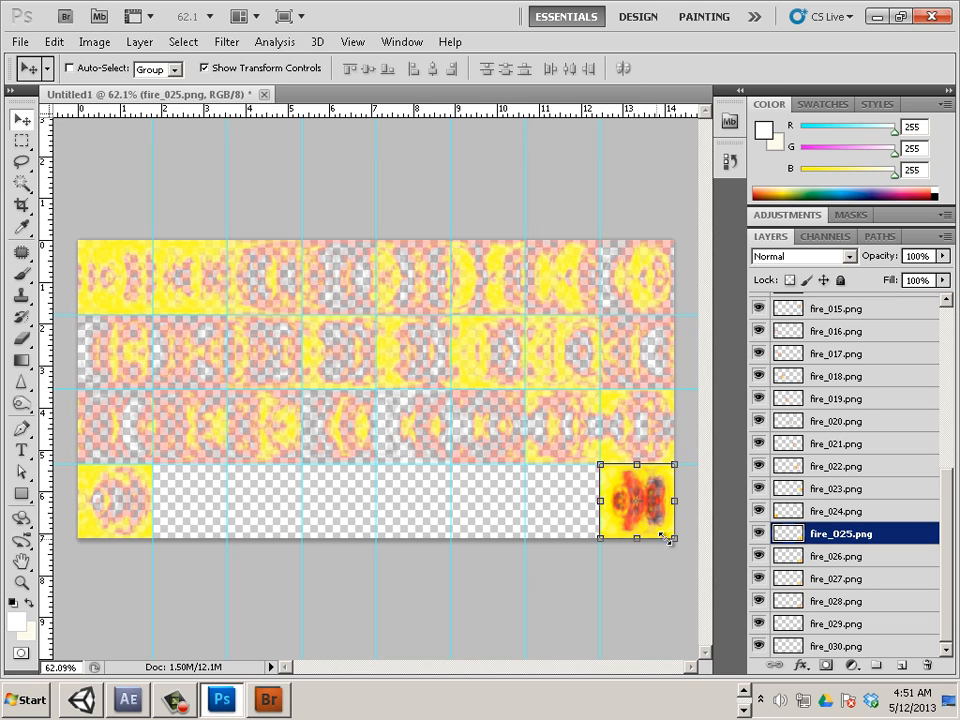
drag(666, 532, 196, 523)
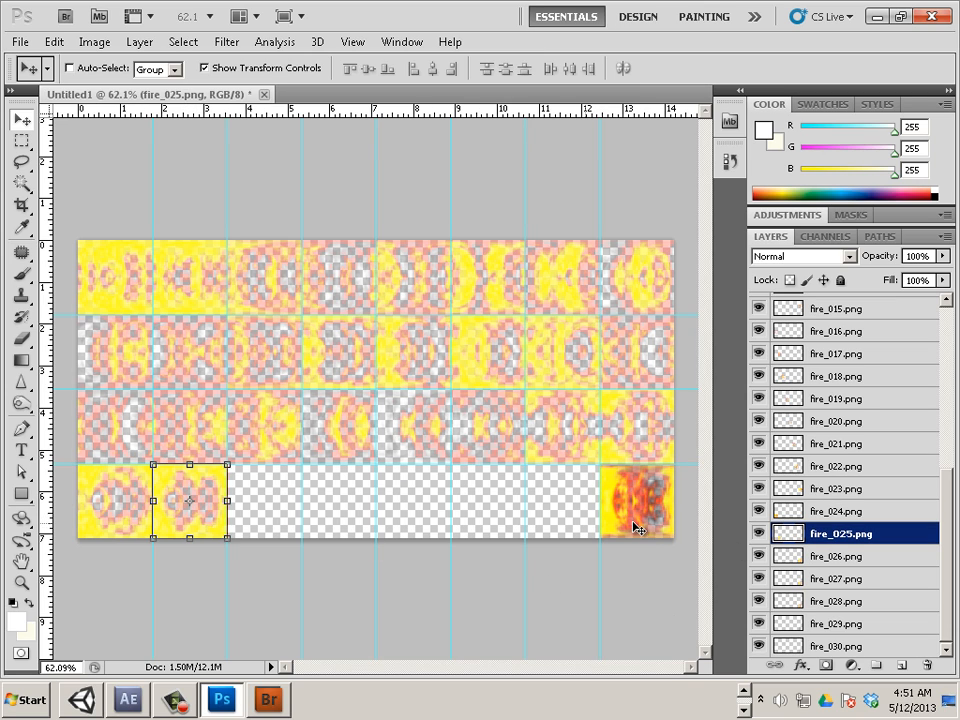
click(795, 556)
drag(645, 535, 275, 533)
Move layers fire_027.png, fire_028.png and fire_029.png into the fourth, fifth and sixth cells of the fourth row
click(795, 578)
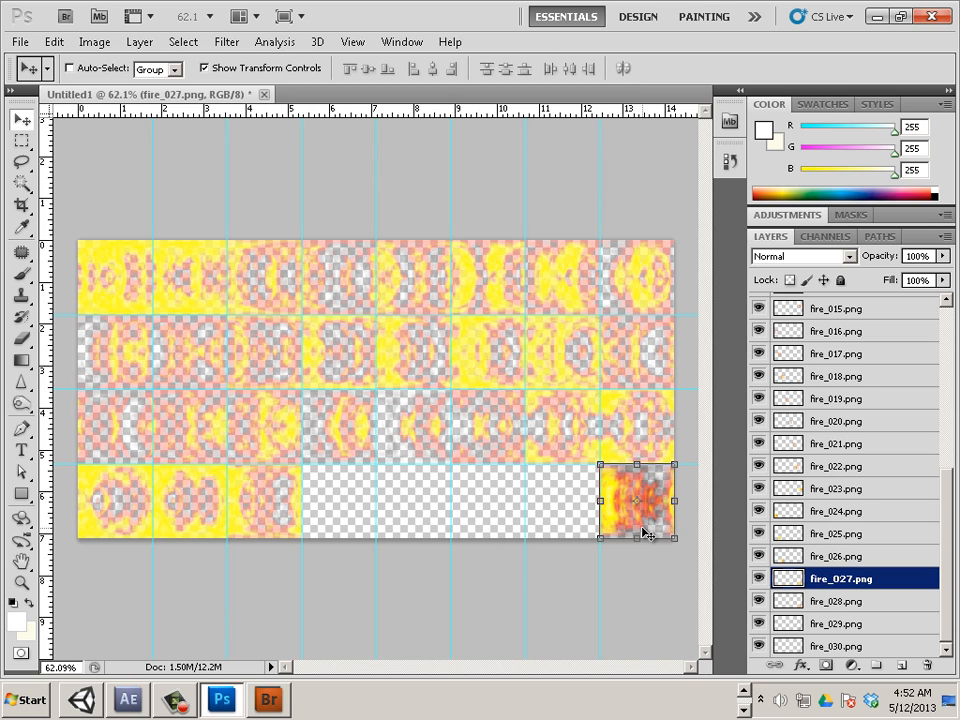
drag(643, 527, 350, 530)
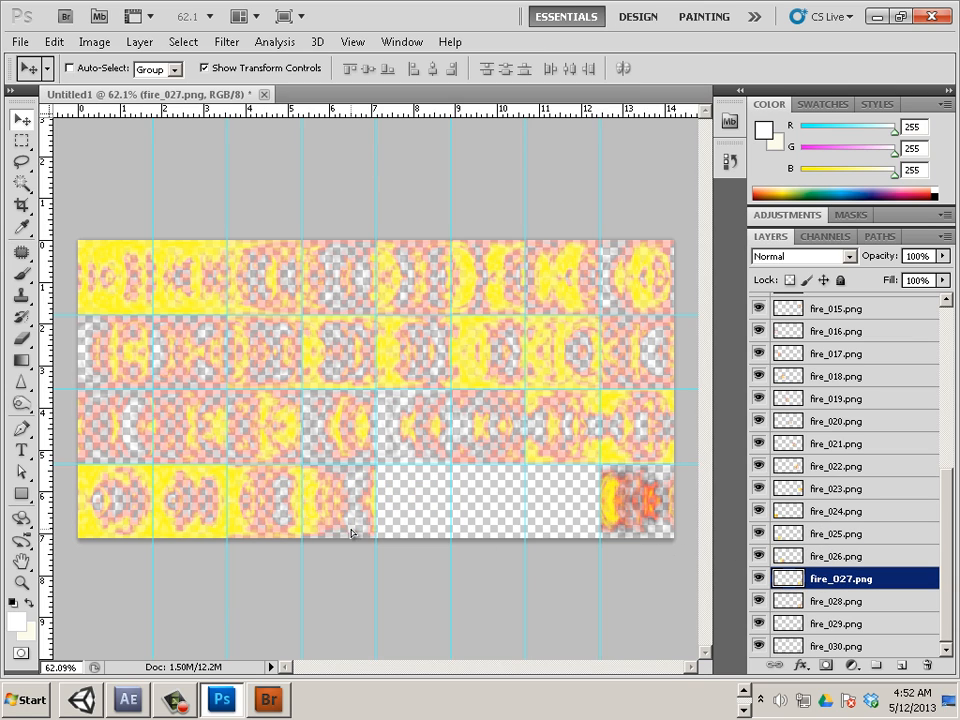
click(808, 601)
drag(645, 527, 414, 532)
click(770, 622)
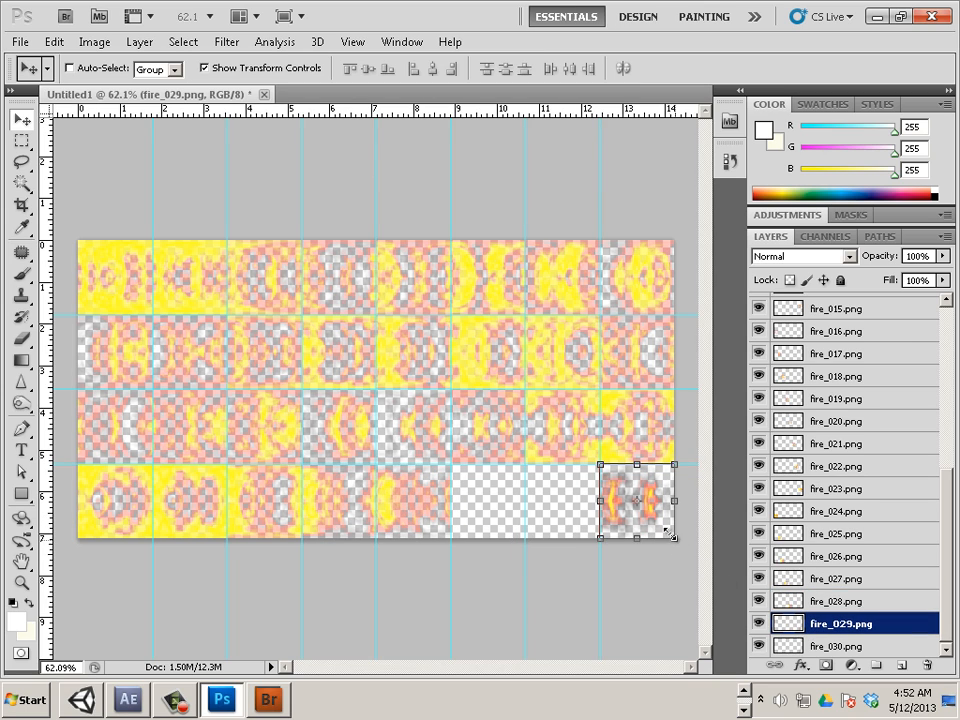
drag(640, 520, 513, 535)
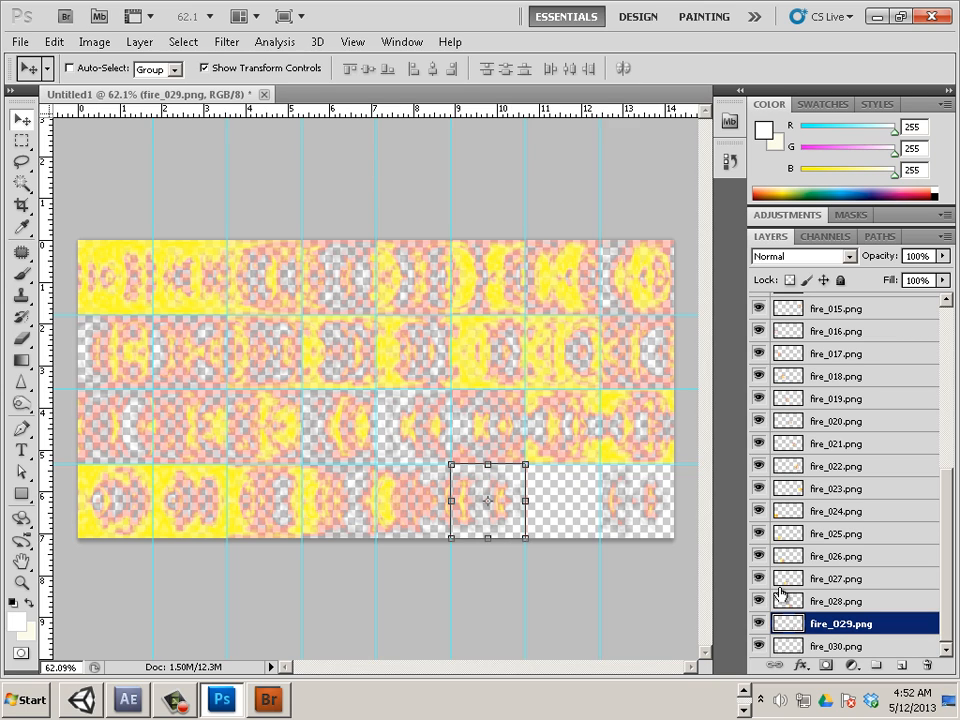
Move the fire_030.png layer into the seventh cell of the fourth row and place a duplicate of it in the eighth cell
click(812, 647)
drag(655, 530, 580, 525)
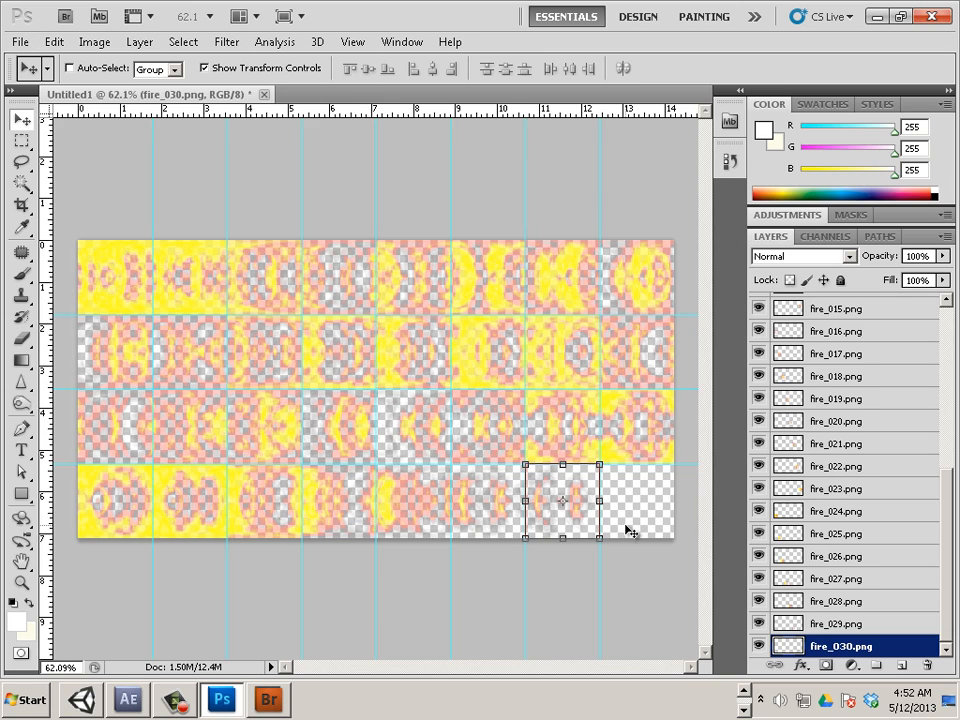
drag(580, 514, 658, 517)
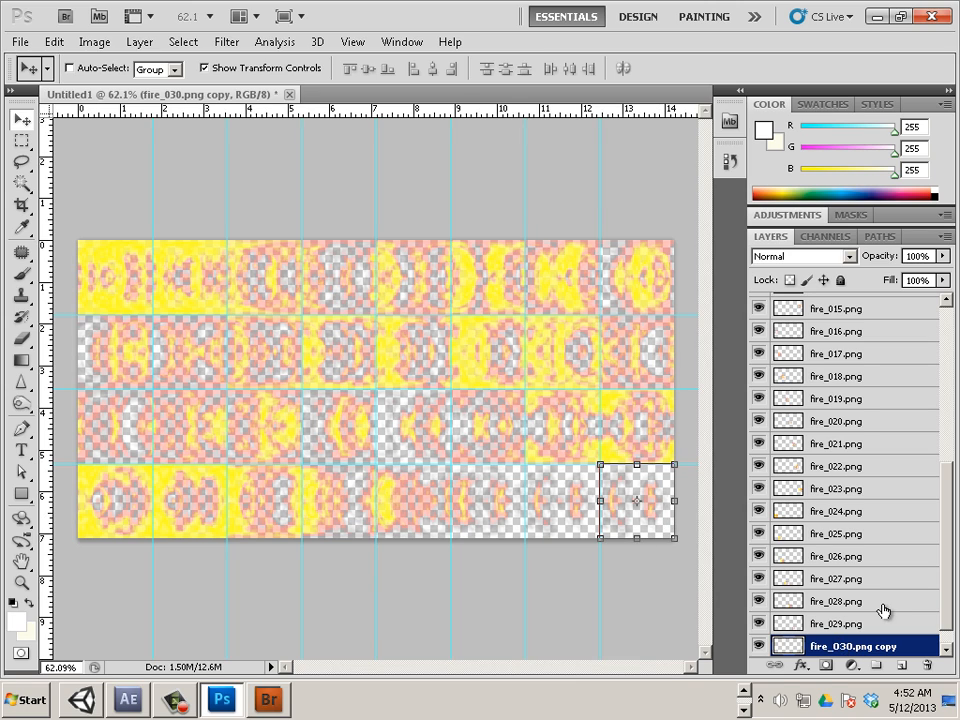
scroll(880, 610, down, 1)
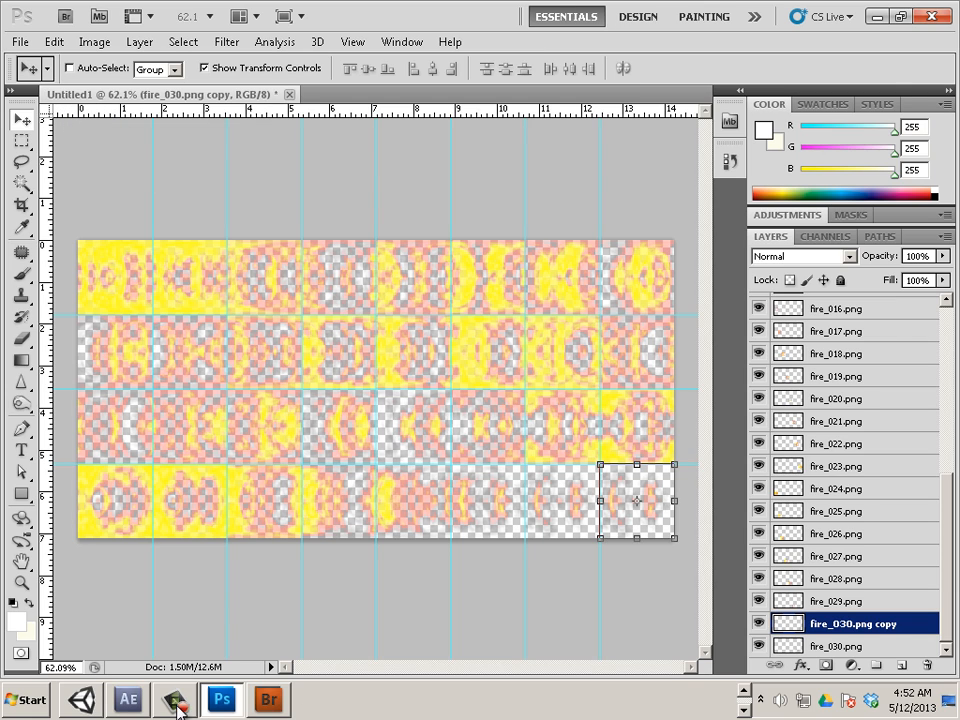
Switch to After Effects, review the Fire, Main and Sprite timelines, and examine the last frame of the Fire composition
click(133, 700)
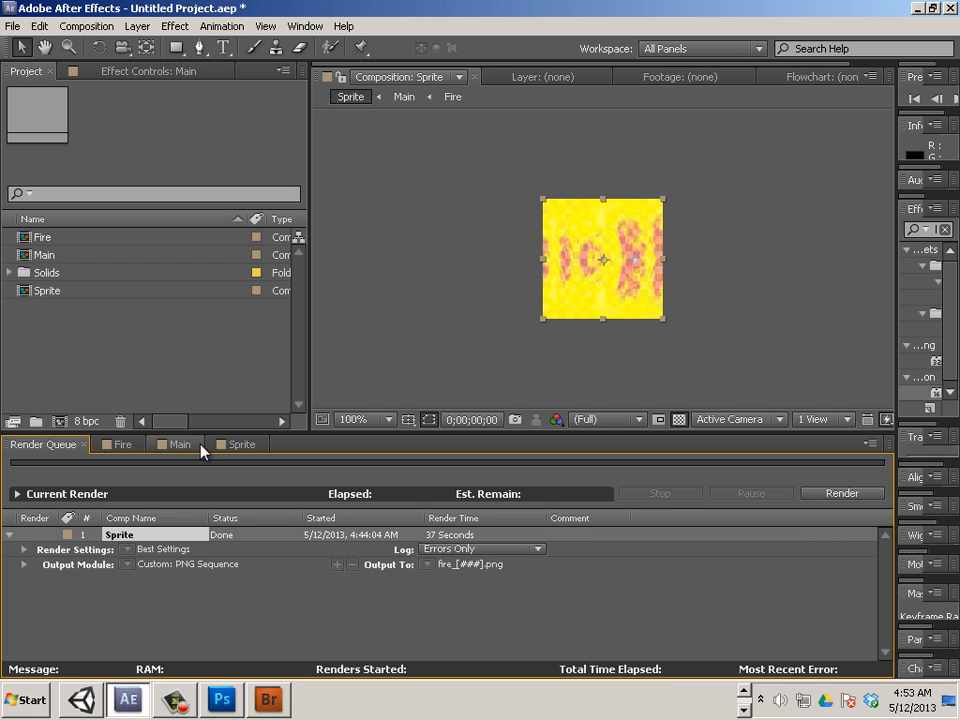
click(133, 446)
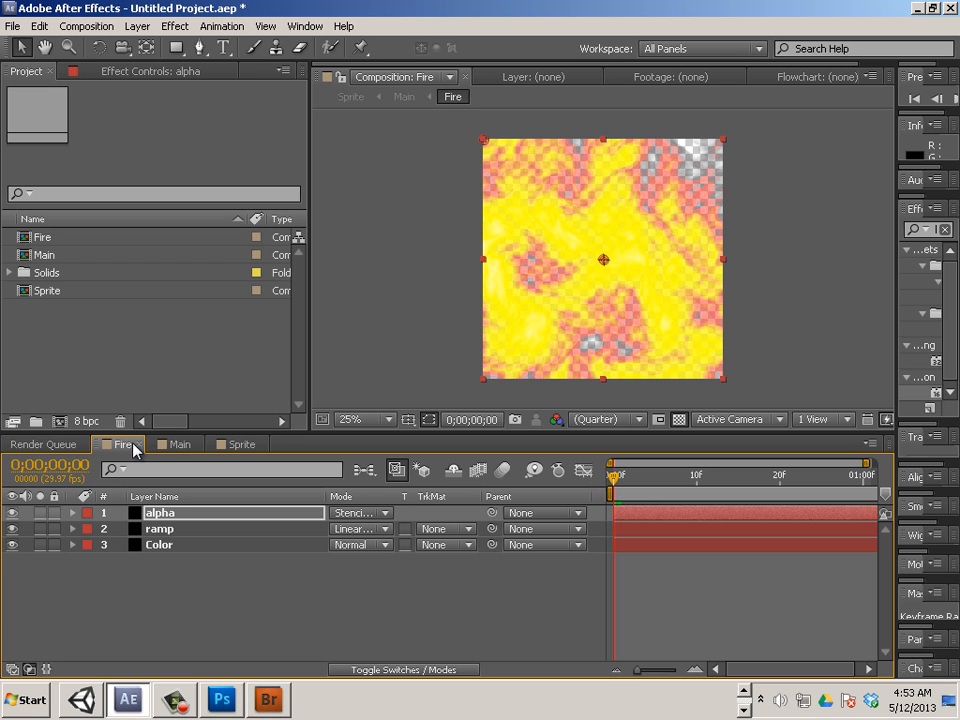
click(170, 445)
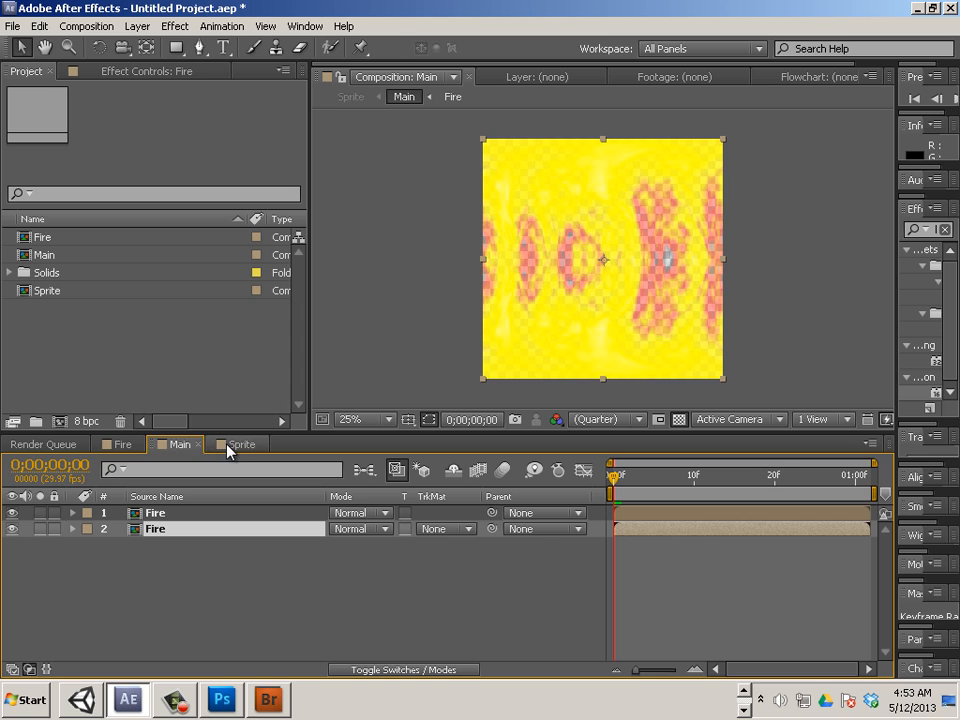
click(230, 446)
click(133, 445)
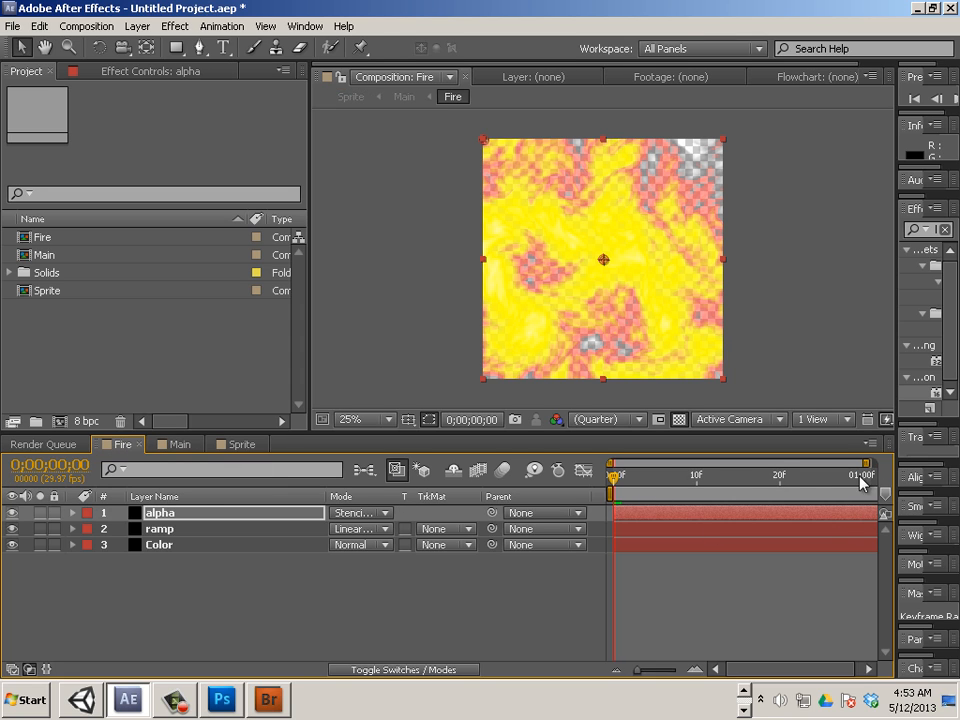
drag(835, 478, 905, 484)
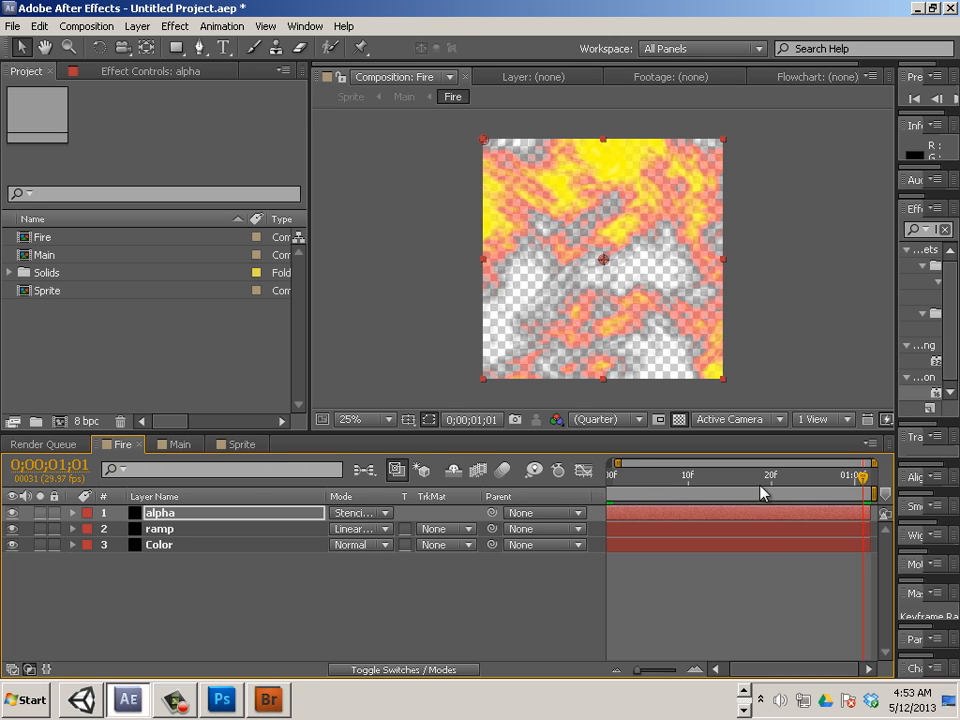
Set the Fire composition's duration to 0;00;01;03 in its composition settings
right_click(120, 444)
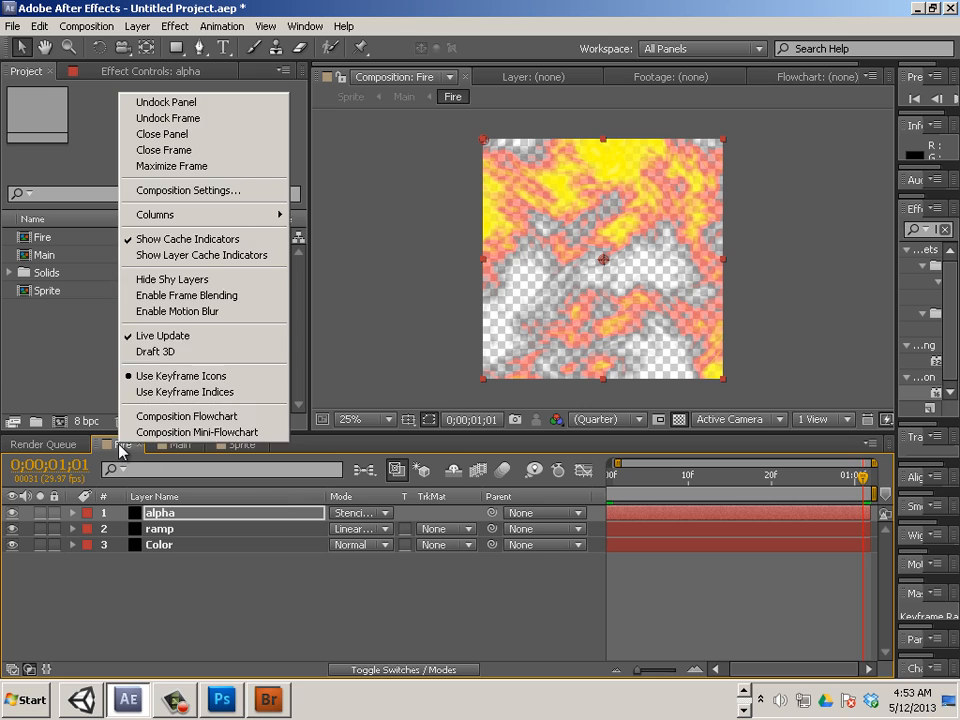
click(186, 191)
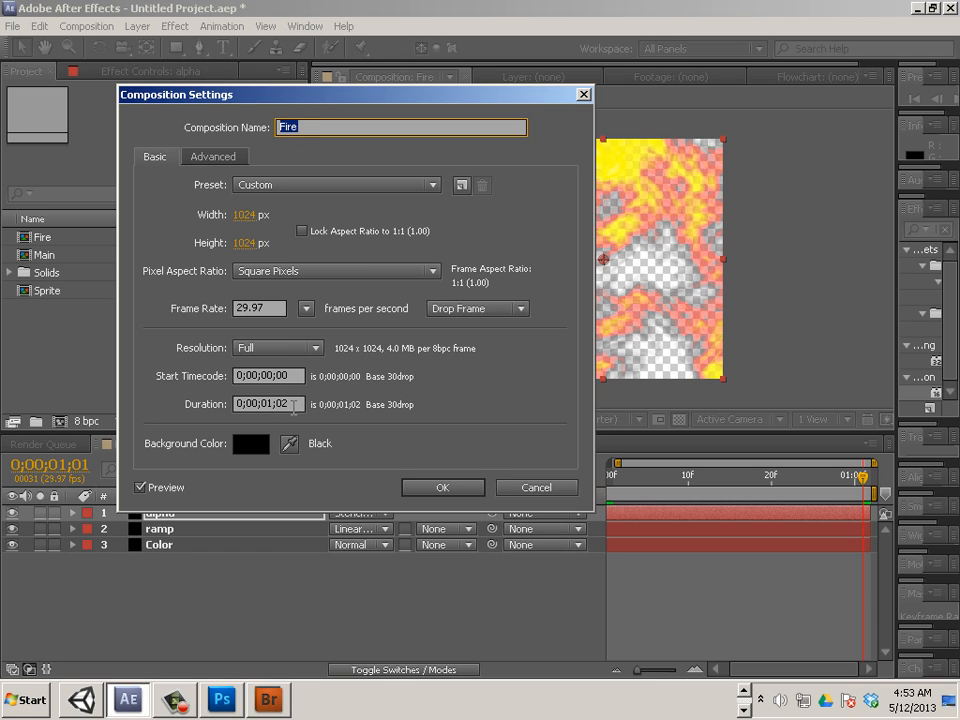
click(293, 405)
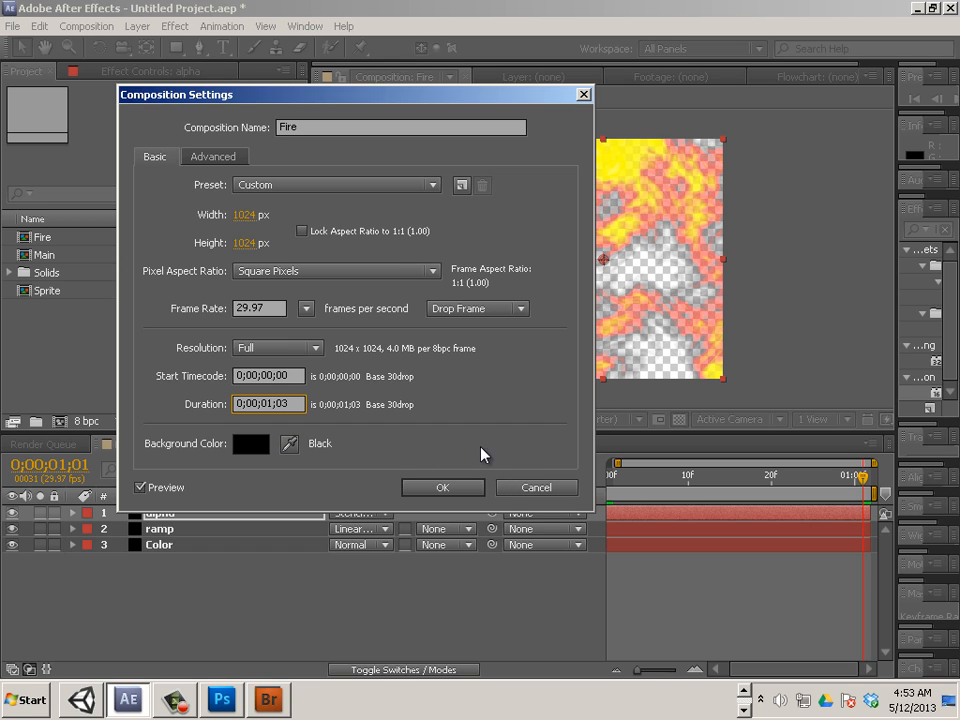
click(448, 490)
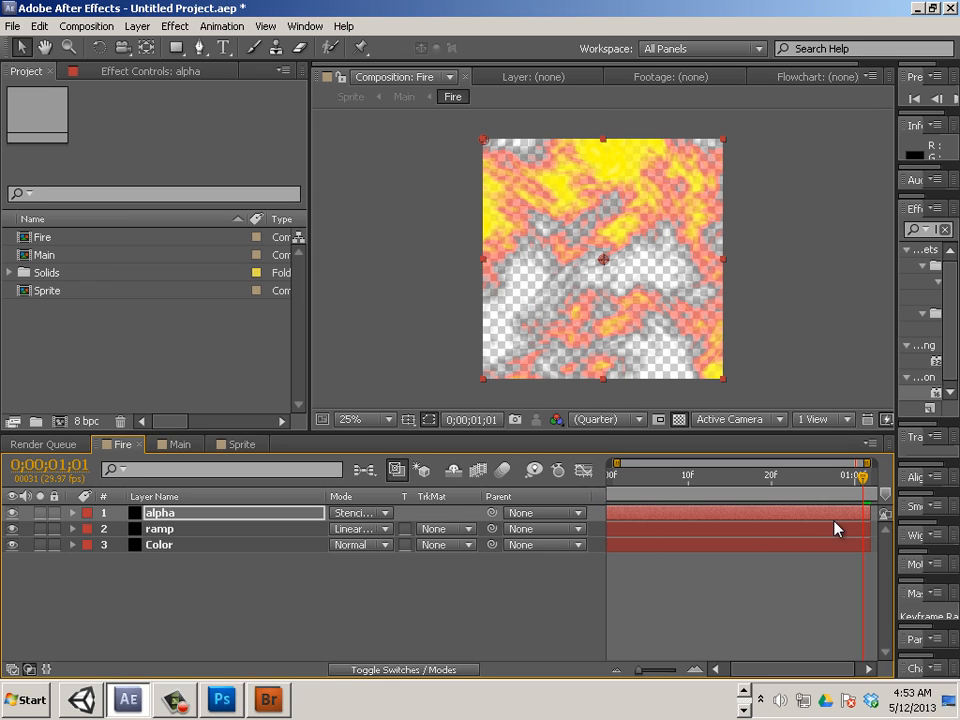
End the Fire composition's work area at 0;00;01;02 and trim the composition to the work area
drag(863, 480, 876, 479)
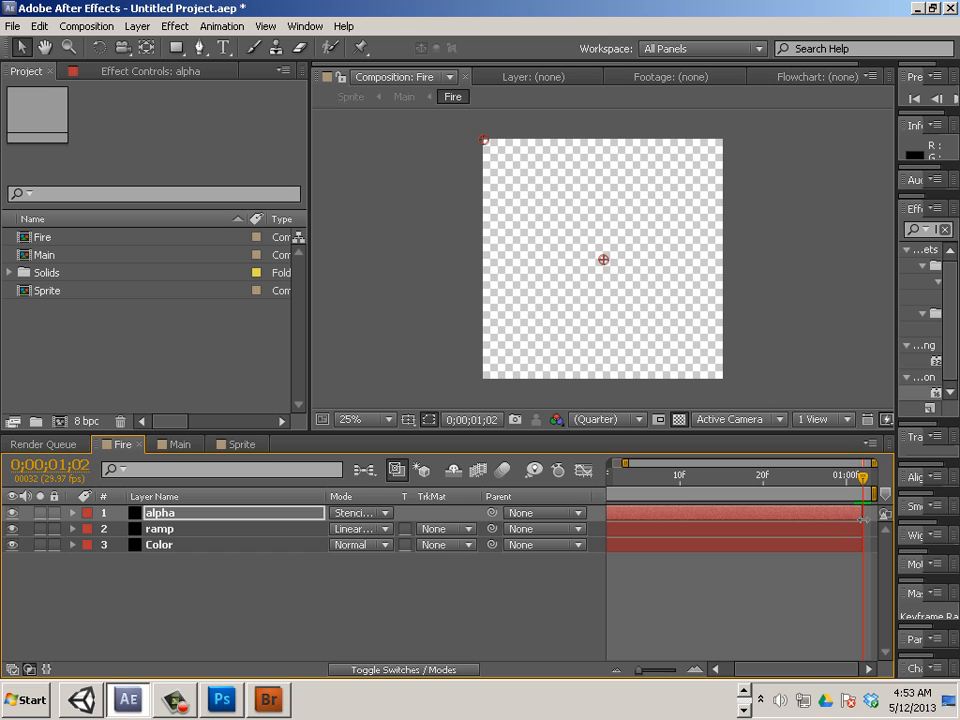
drag(863, 482, 873, 480)
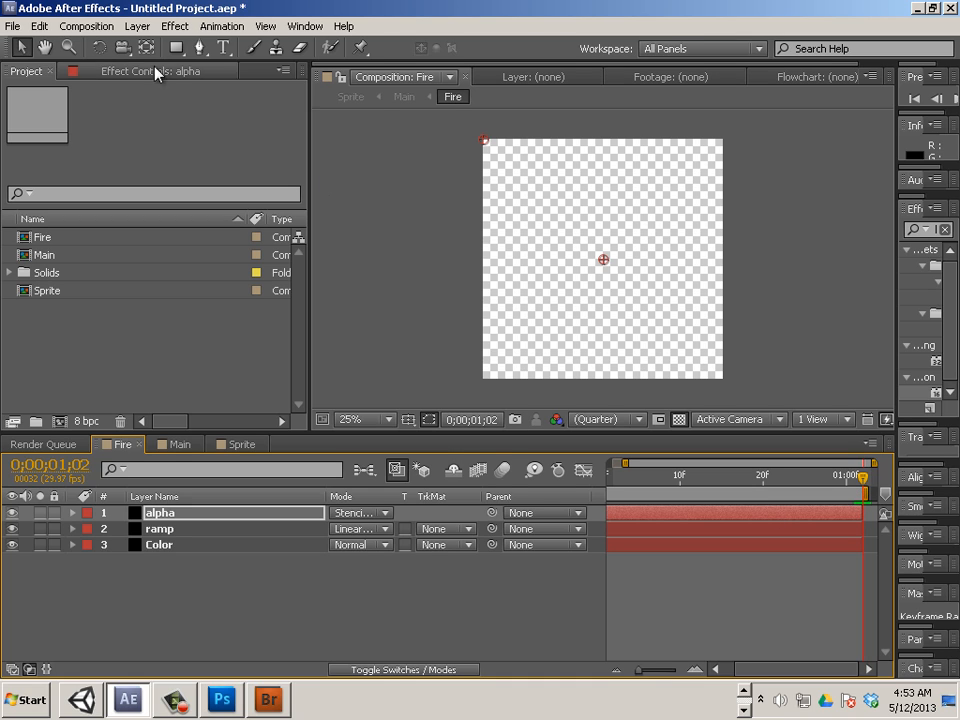
click(87, 26)
click(137, 102)
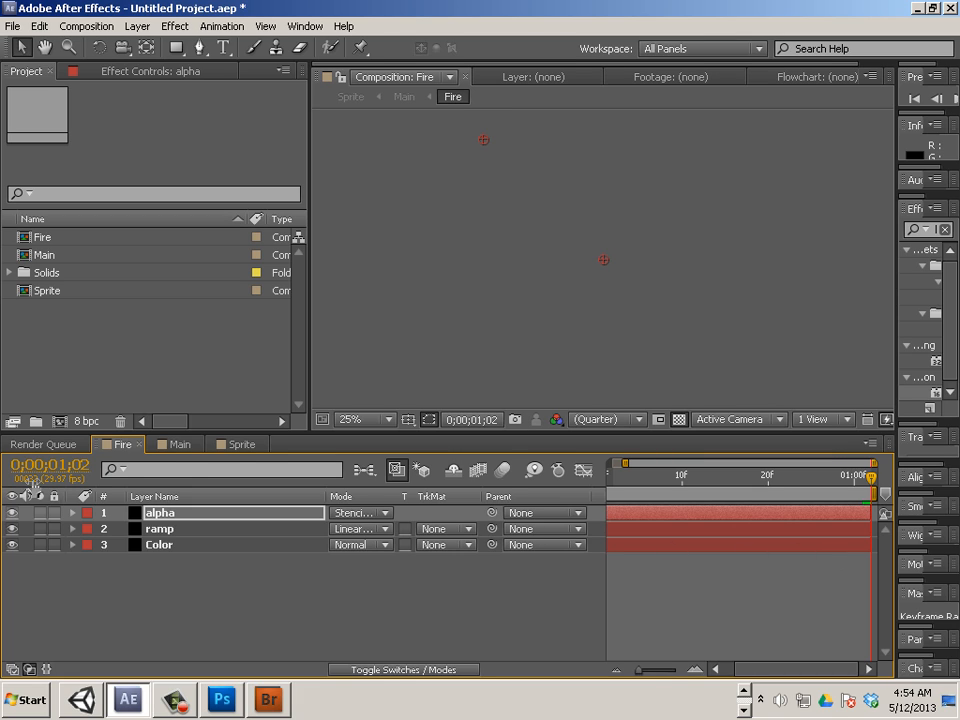
Extend the Main composition's duration in its composition settings
click(180, 445)
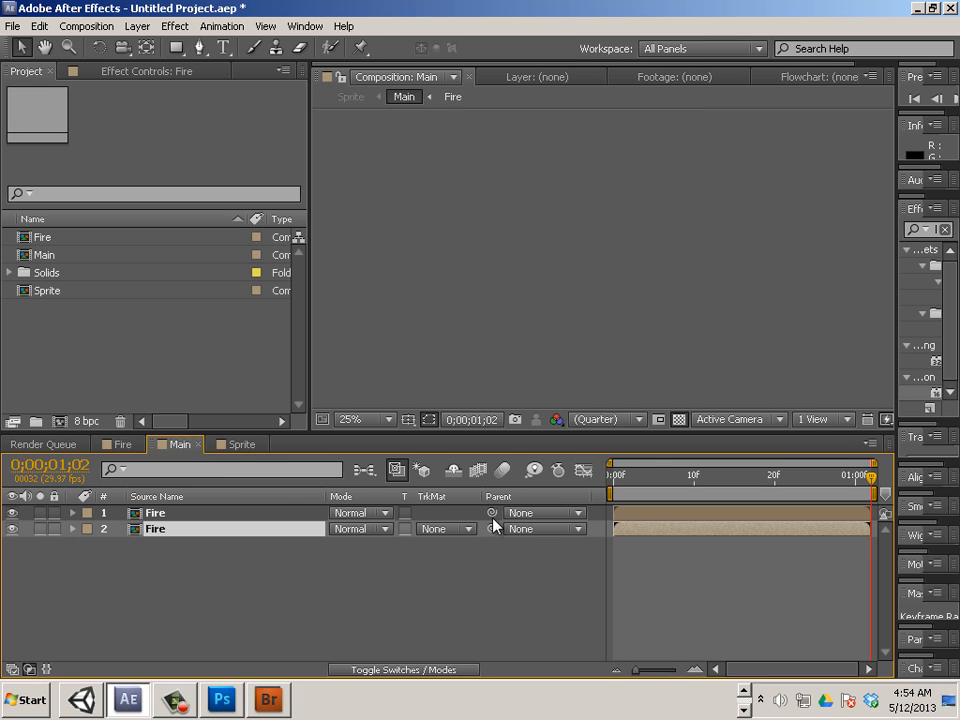
right_click(167, 445)
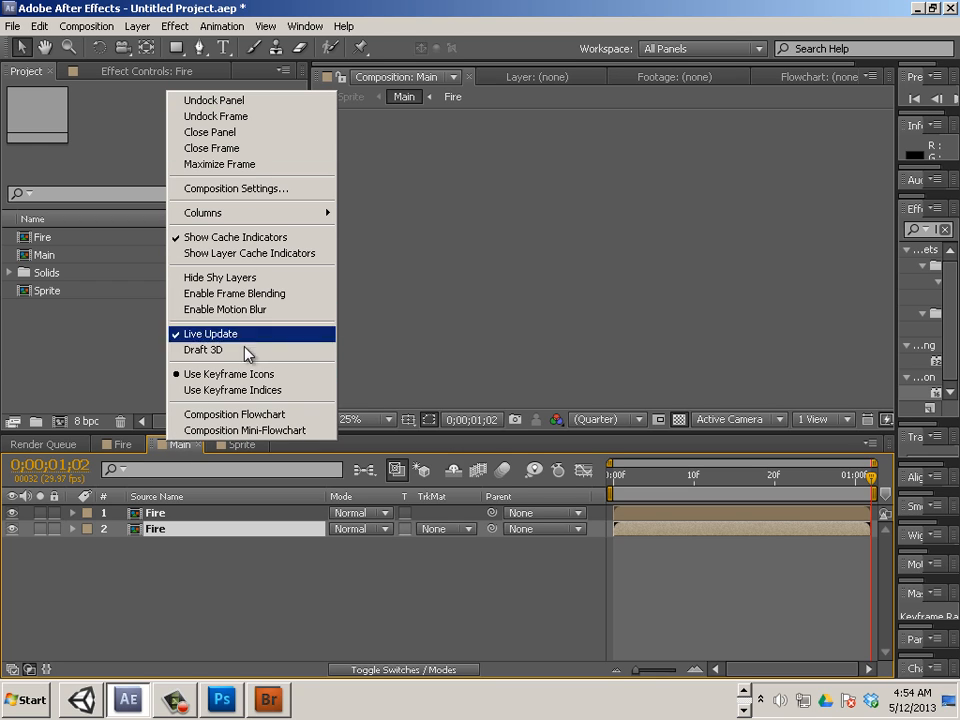
click(219, 188)
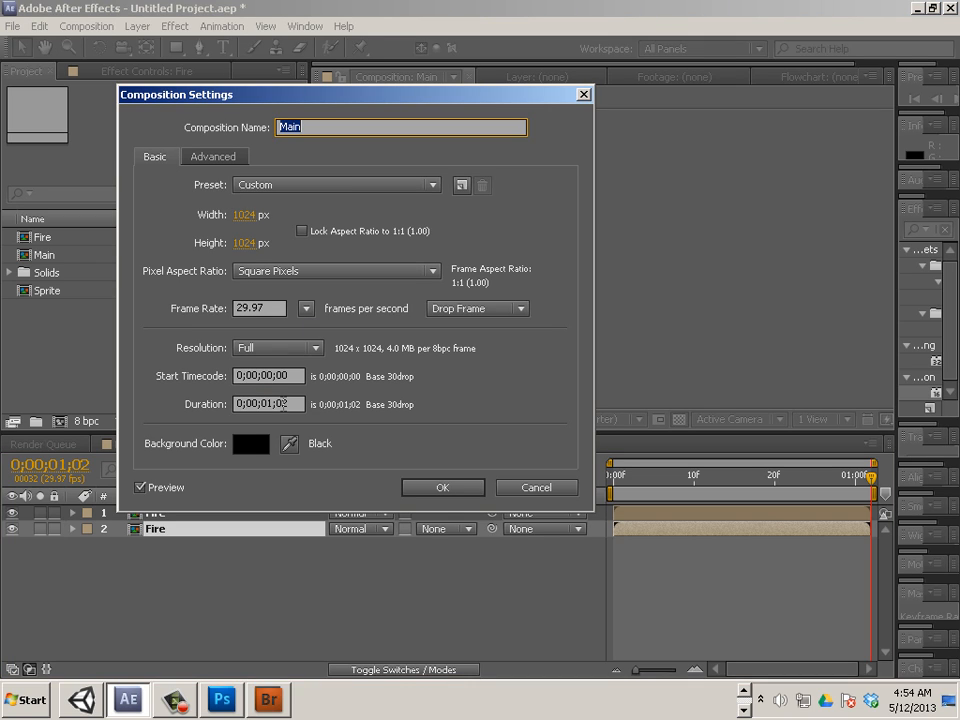
click(290, 403)
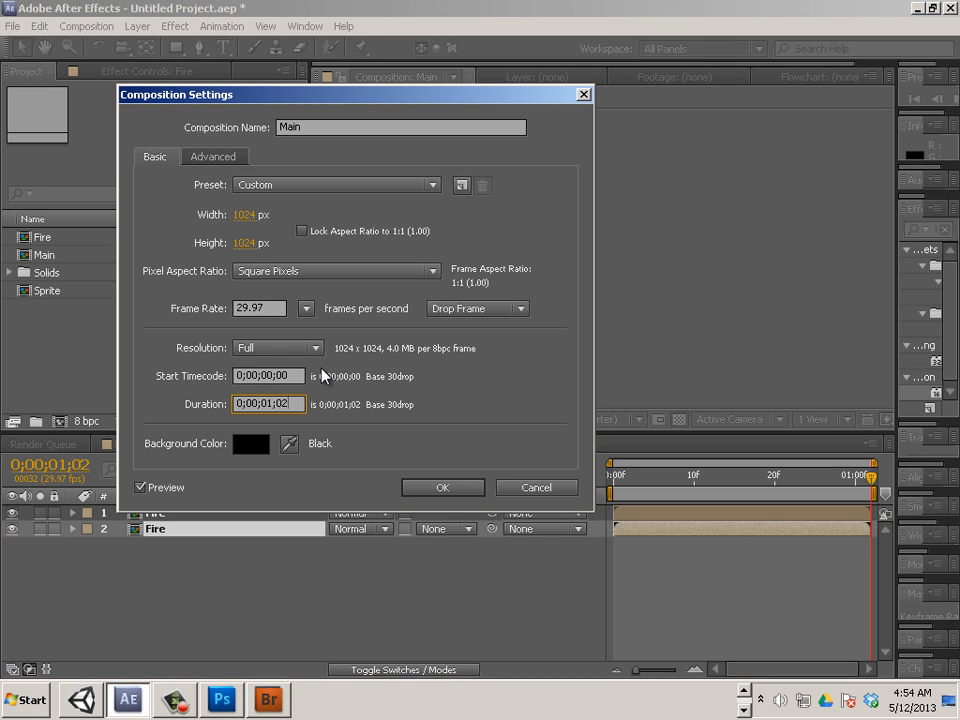
click(438, 489)
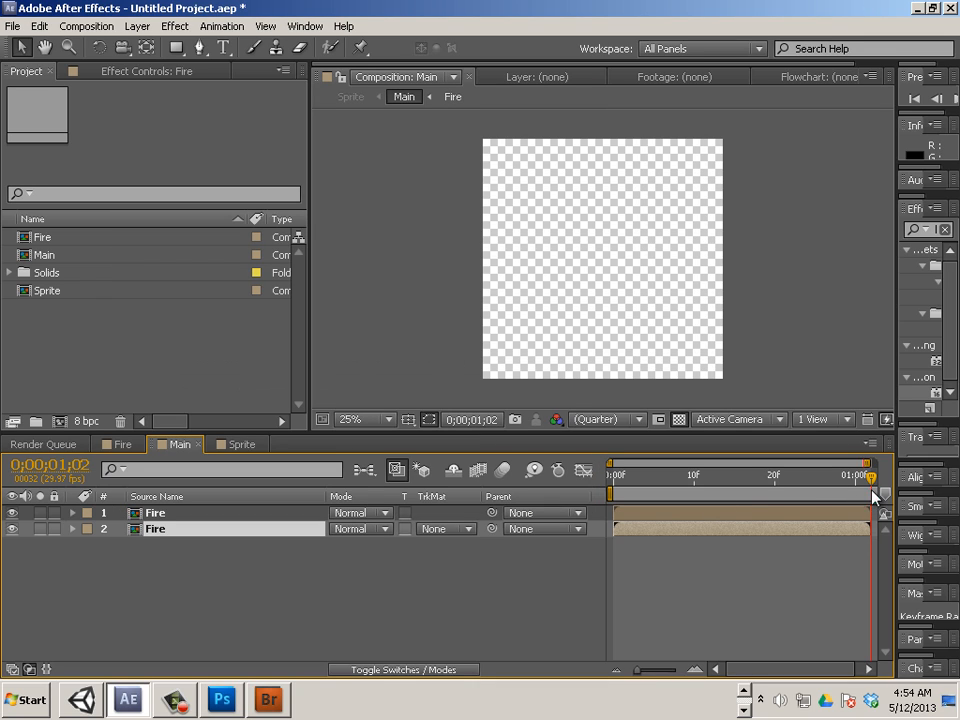
End the Main composition's work area at 0;00;01;02 and trim the composition to the work area
drag(872, 477, 881, 483)
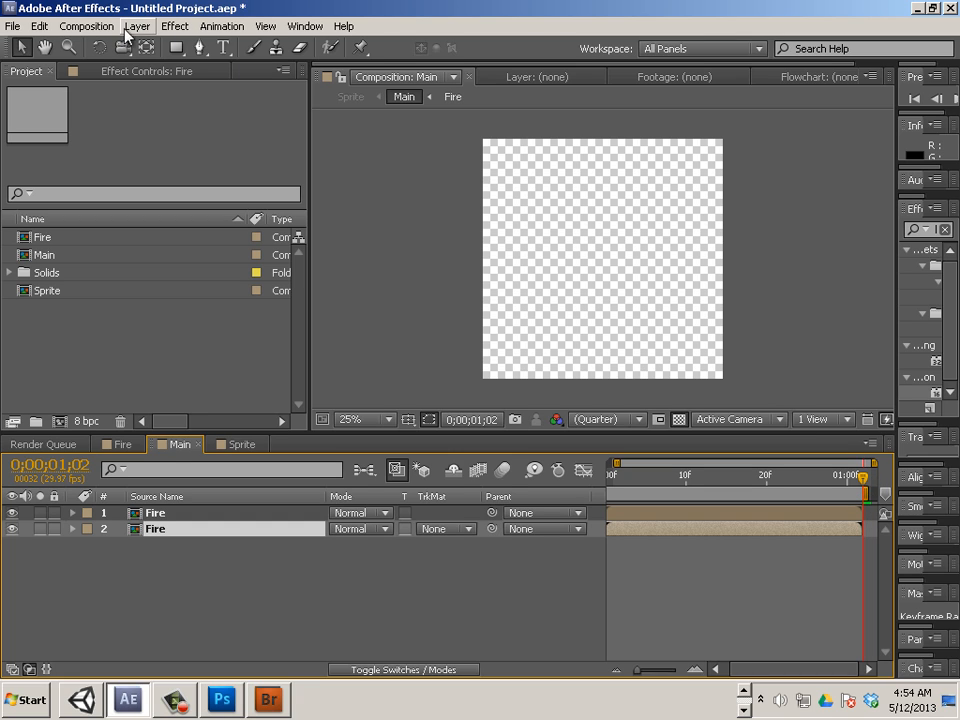
click(96, 31)
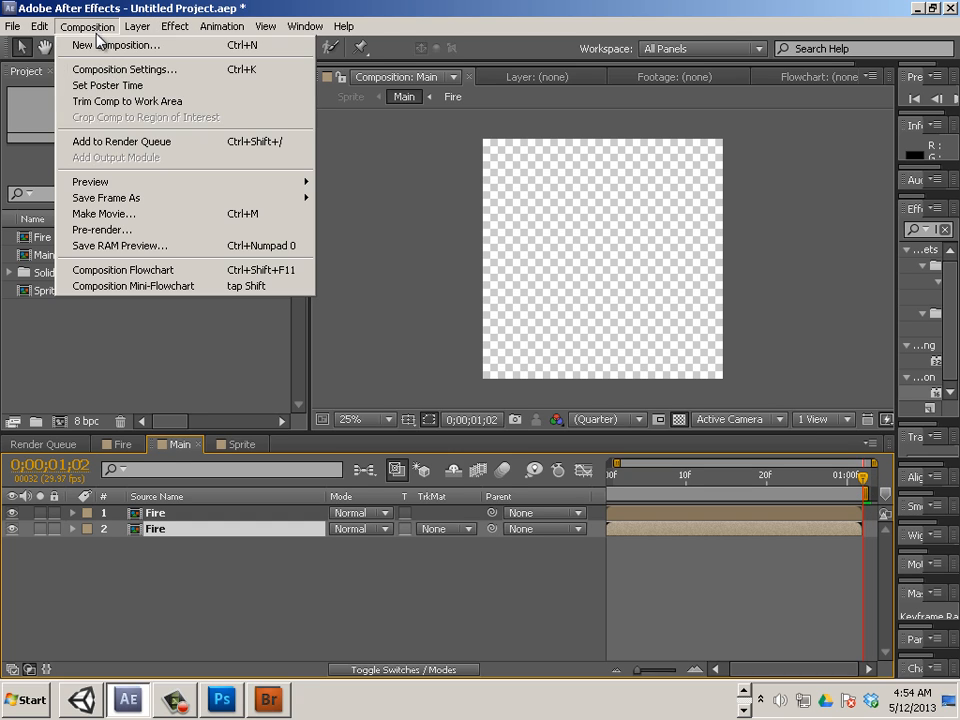
click(128, 101)
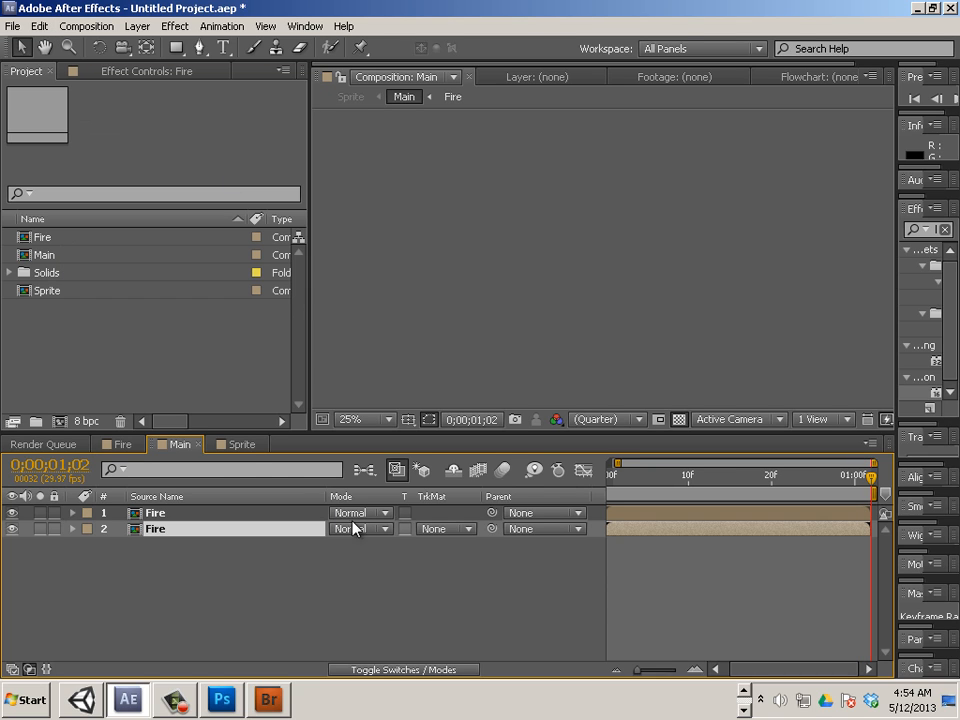
Set the Sprite composition's duration to 0;00;01;03 in its composition settings
right_click(229, 452)
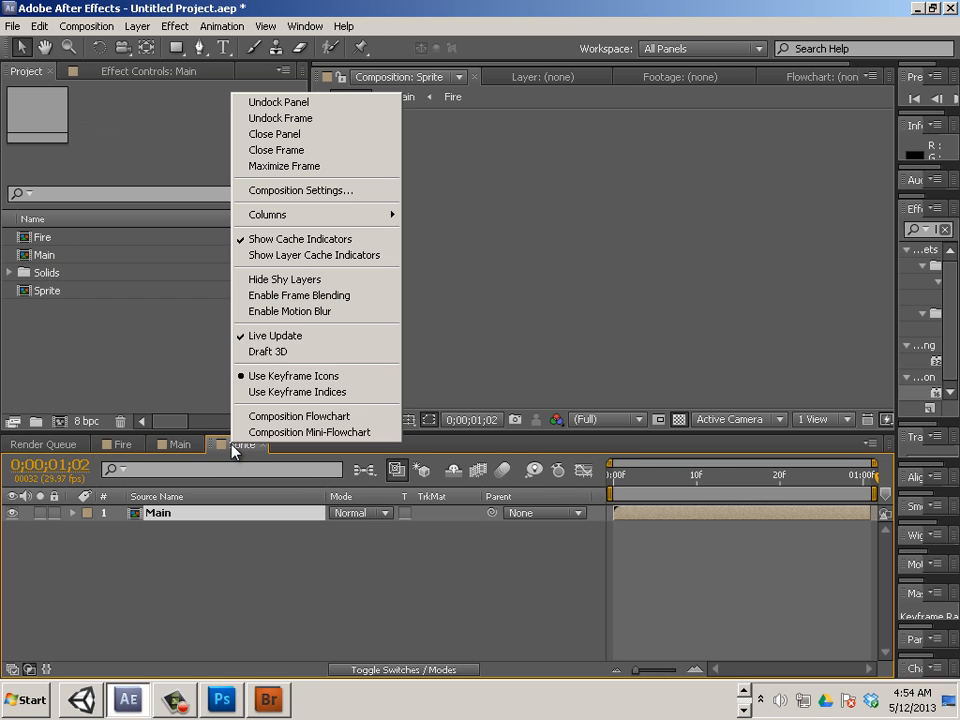
click(322, 200)
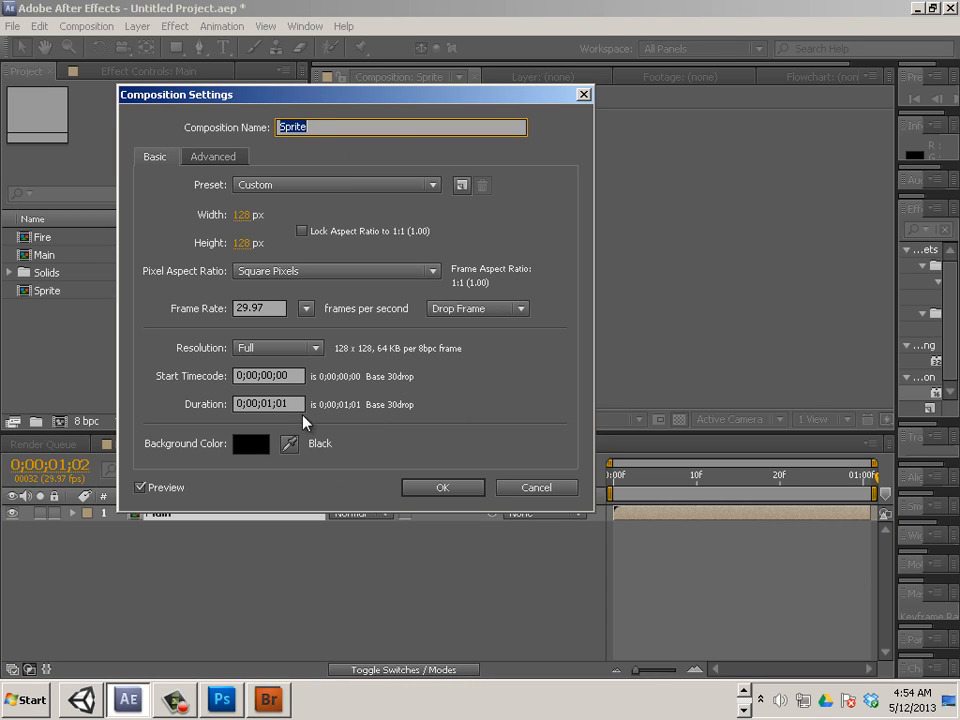
click(296, 403)
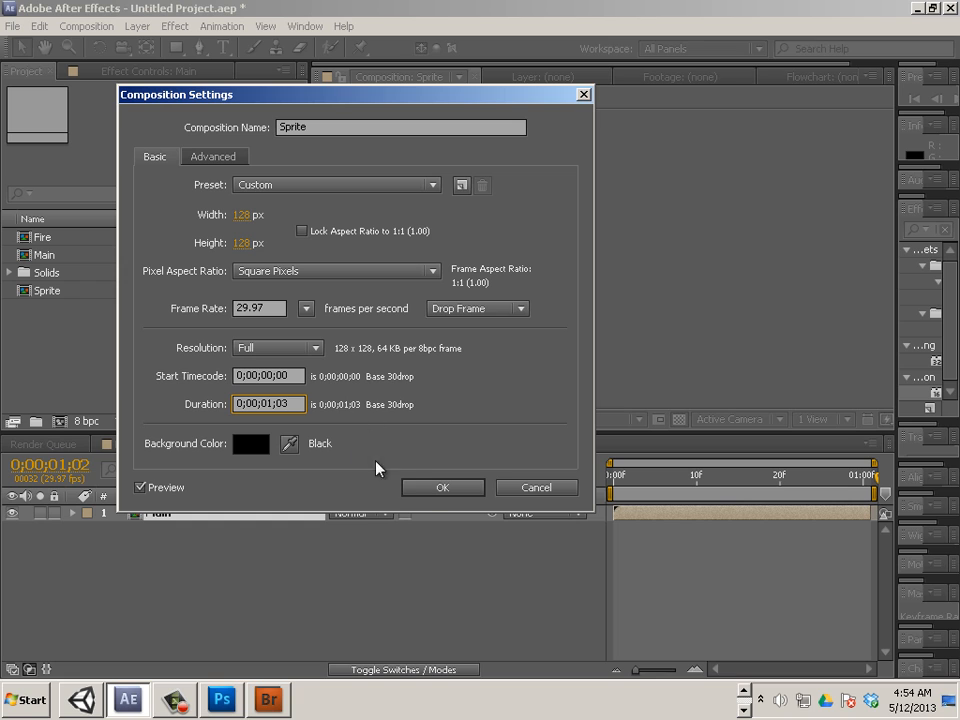
click(432, 488)
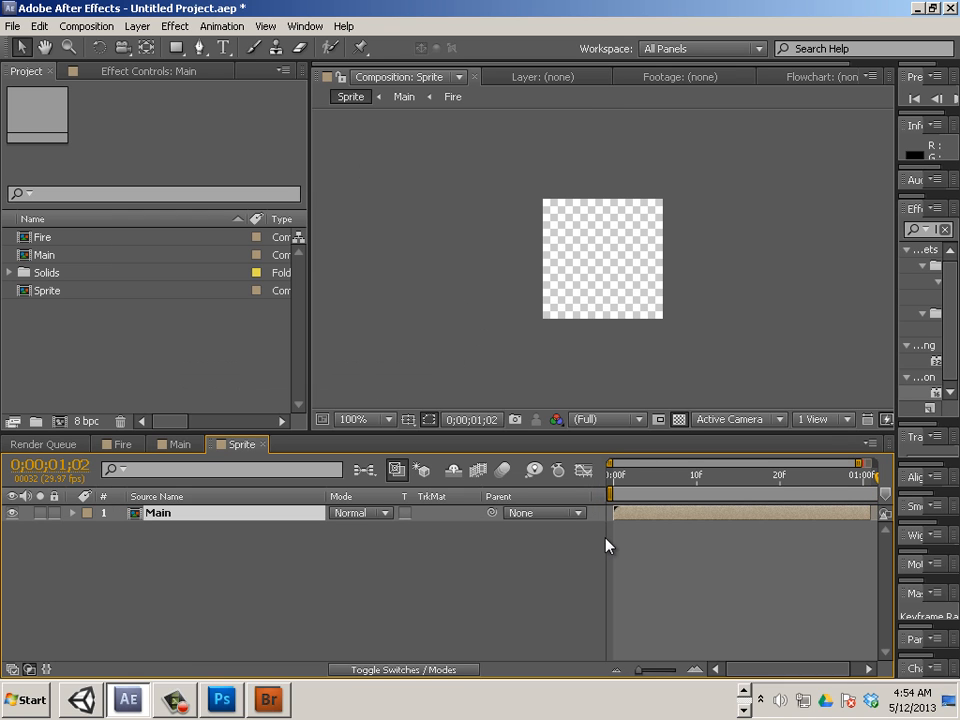
Extend the Main layer in the Sprite composition to 0;00;01;02 and trim the composition to a work area ending there
drag(767, 671, 816, 672)
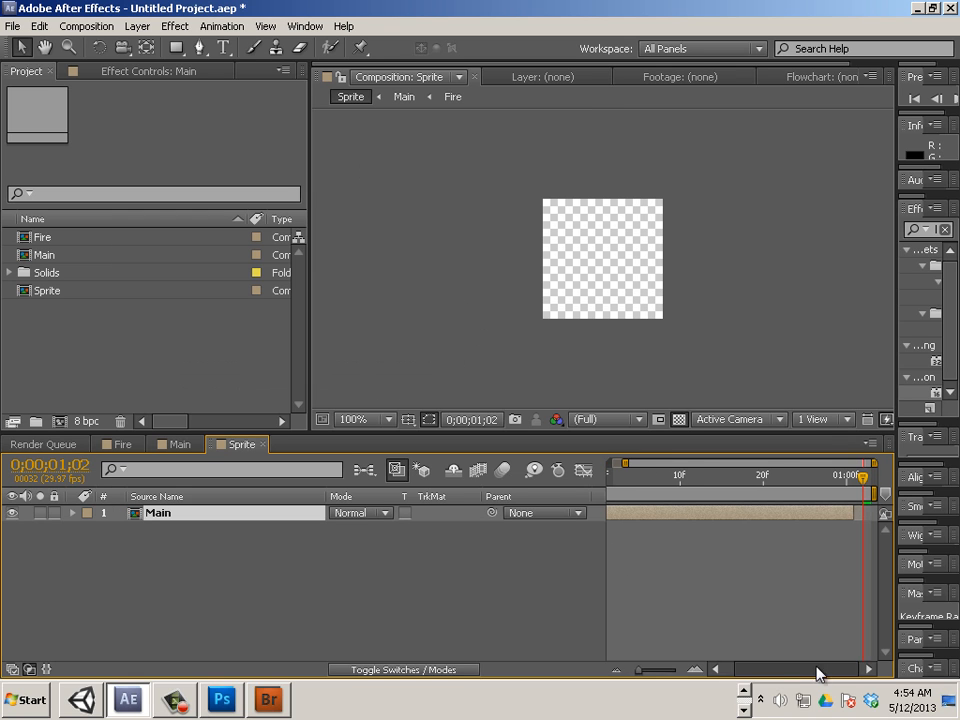
click(856, 474)
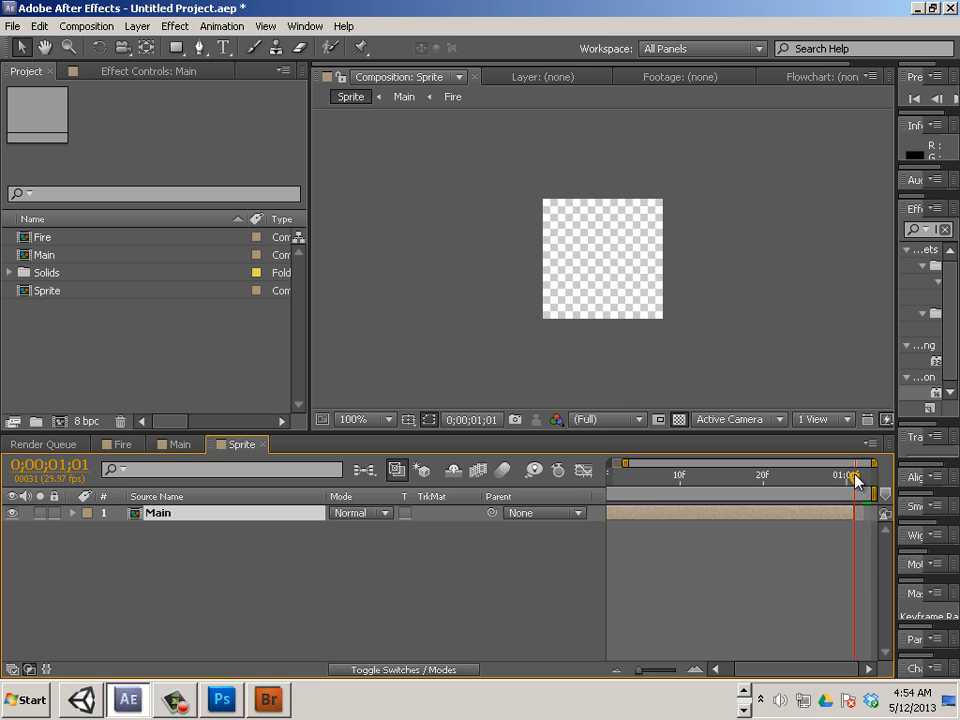
drag(855, 476, 867, 475)
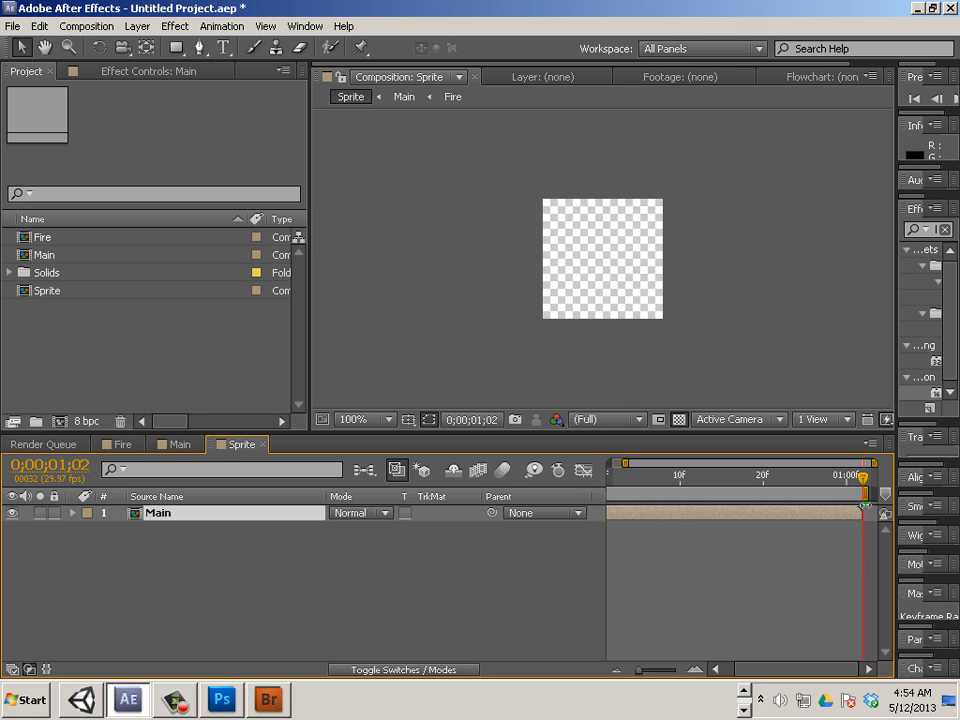
click(86, 27)
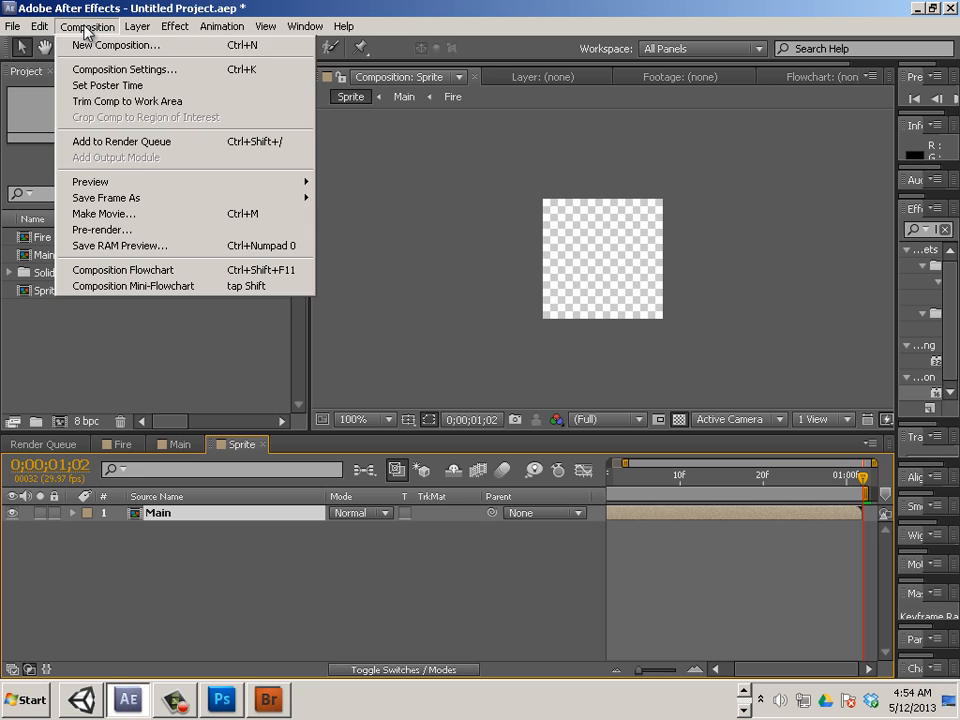
click(104, 101)
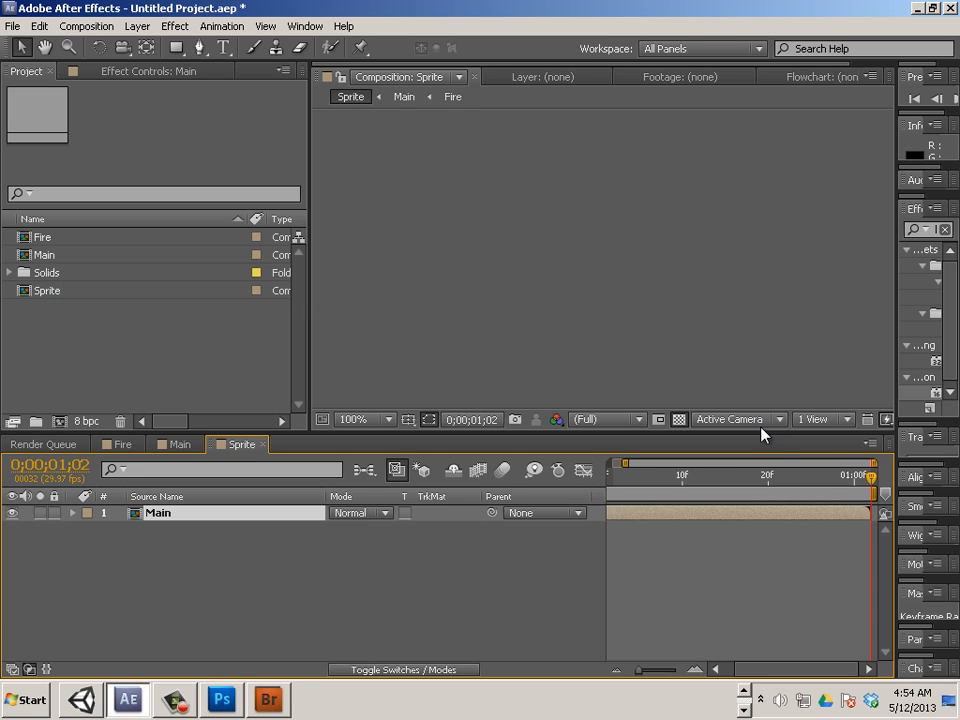
Examine the Sprite composition at 0;00;01;01 and at its first two frames
click(864, 477)
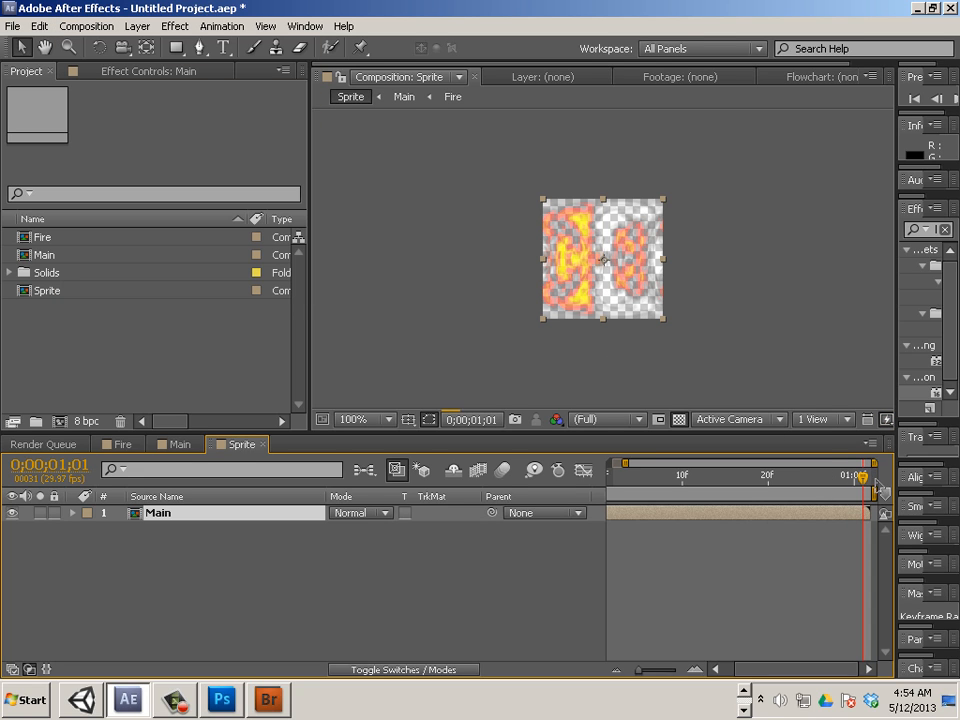
key(Home)
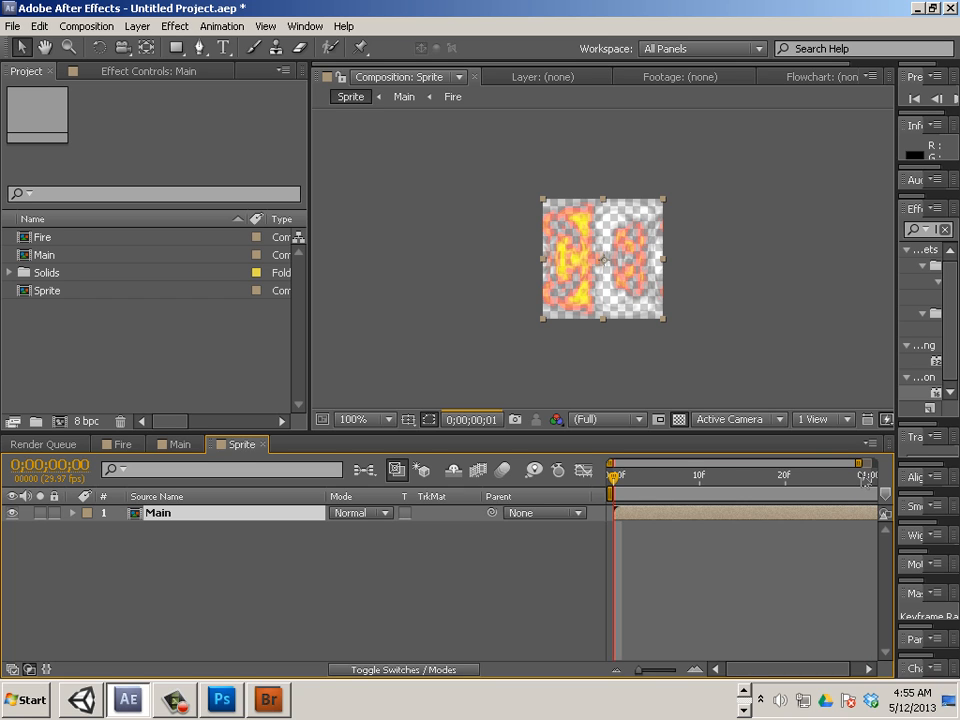
key(Page_Down)
Save the After Effects project under the name project in the Sprites folder inside _motion graphics on the desktop
click(13, 26)
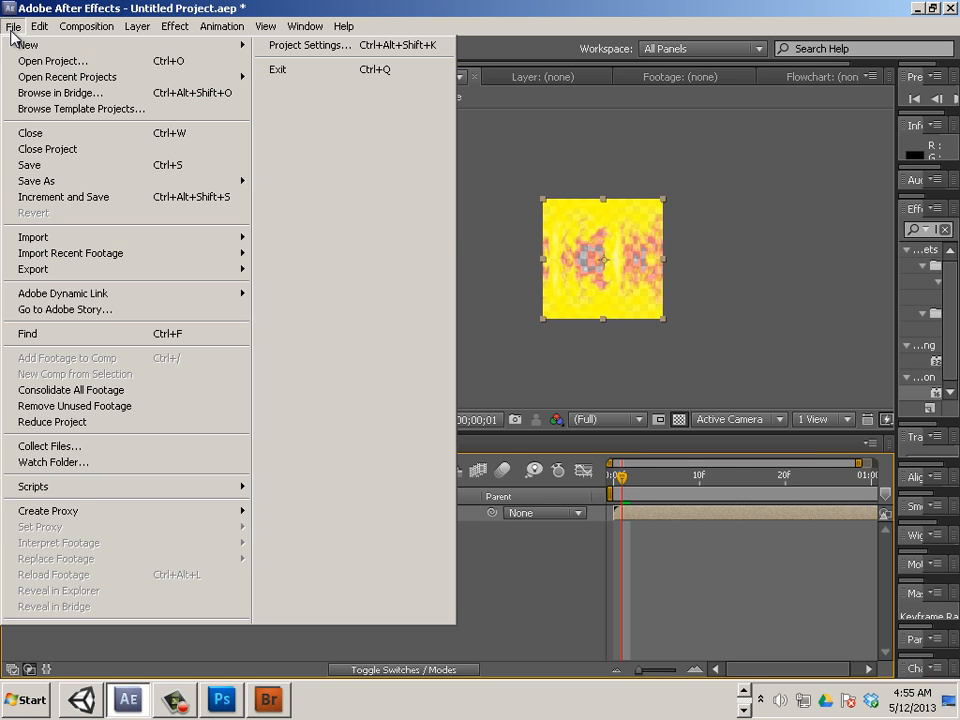
mouse_move(77, 183)
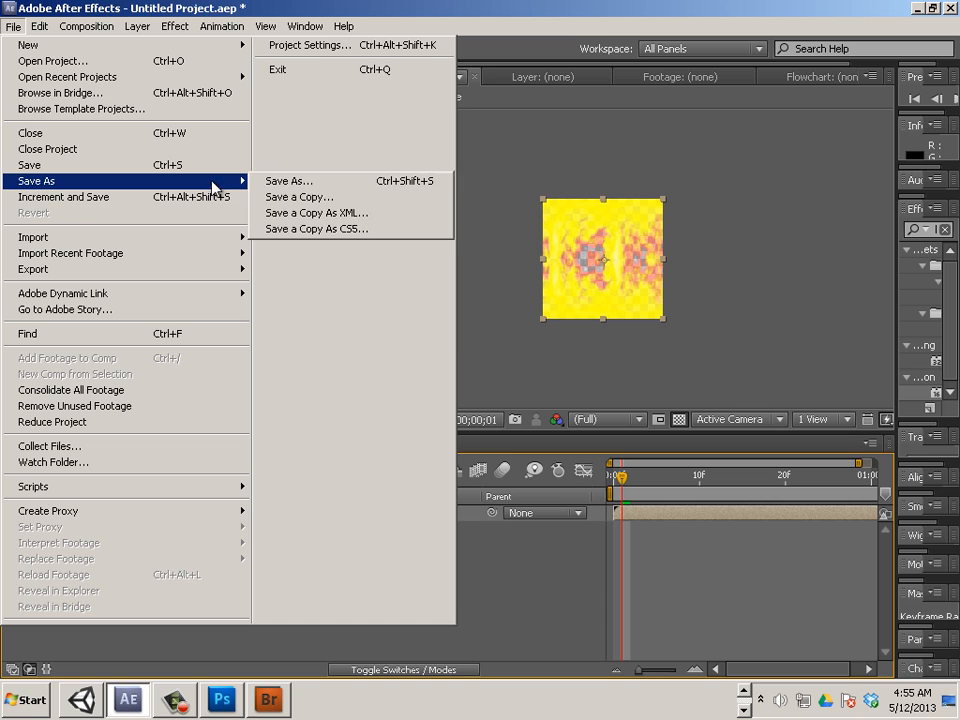
click(296, 183)
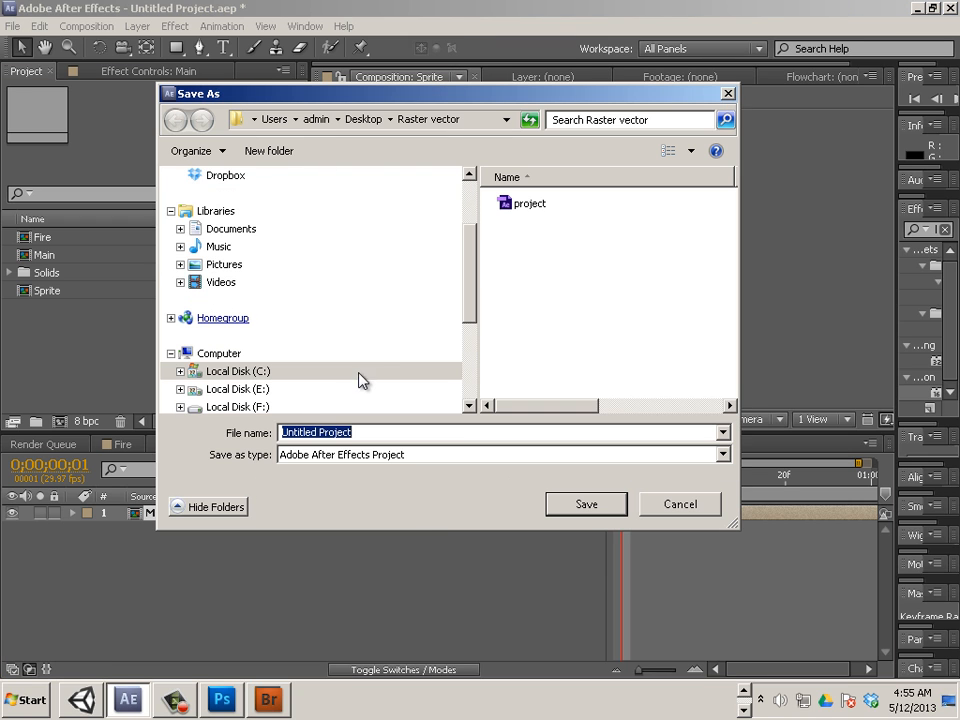
click(518, 207)
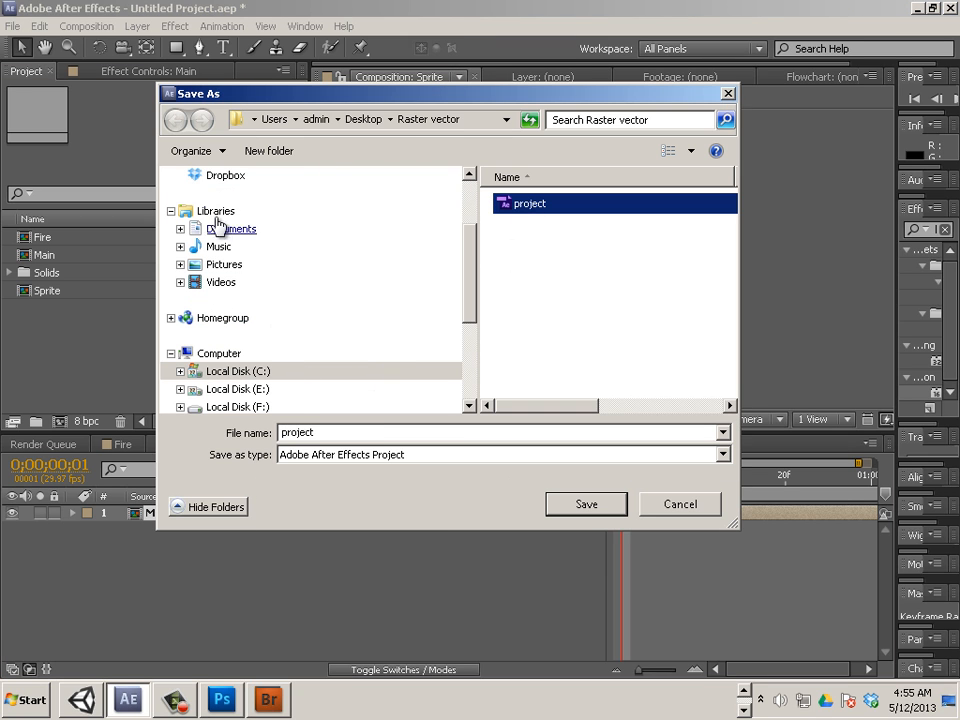
drag(469, 305, 467, 225)
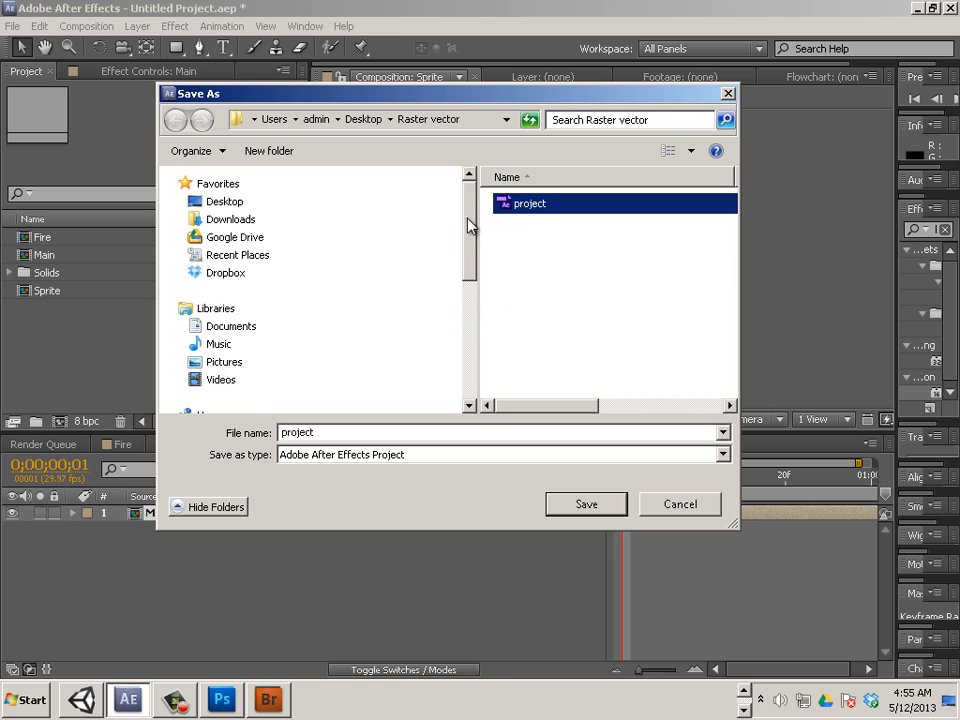
click(240, 204)
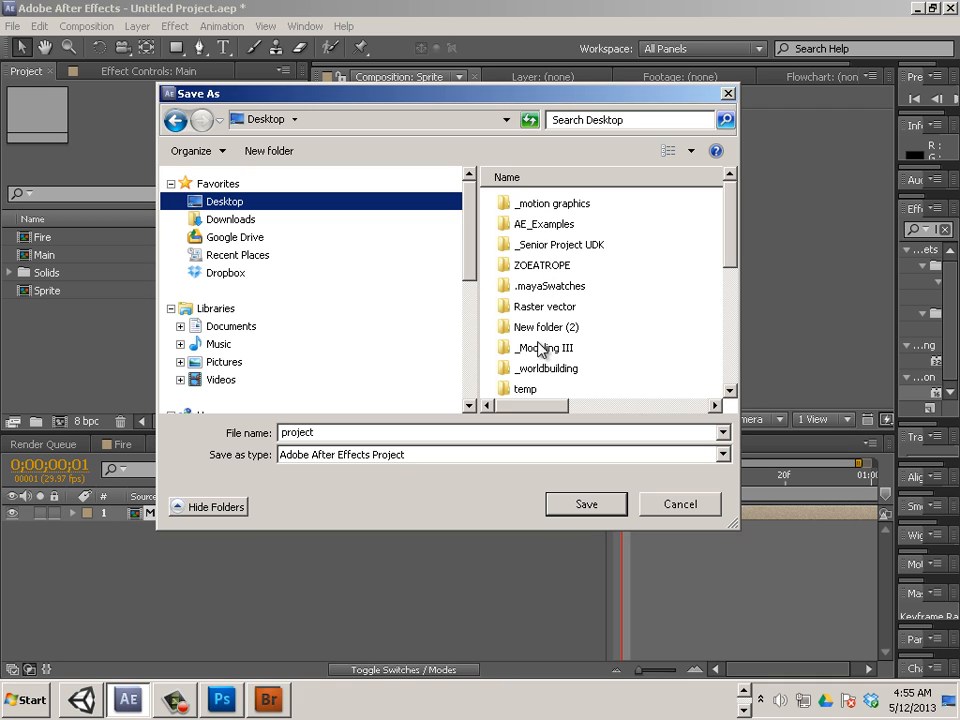
scroll(546, 363, down, 1)
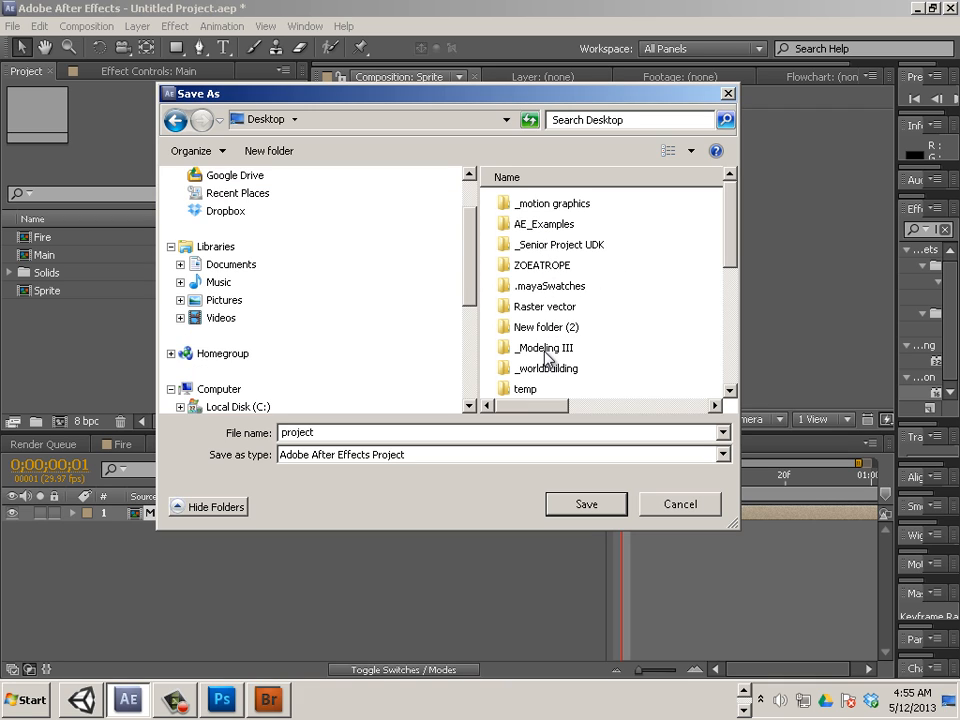
scroll(548, 360, up, 1)
scroll(570, 310, down, 2)
click(588, 265)
double_click(574, 206)
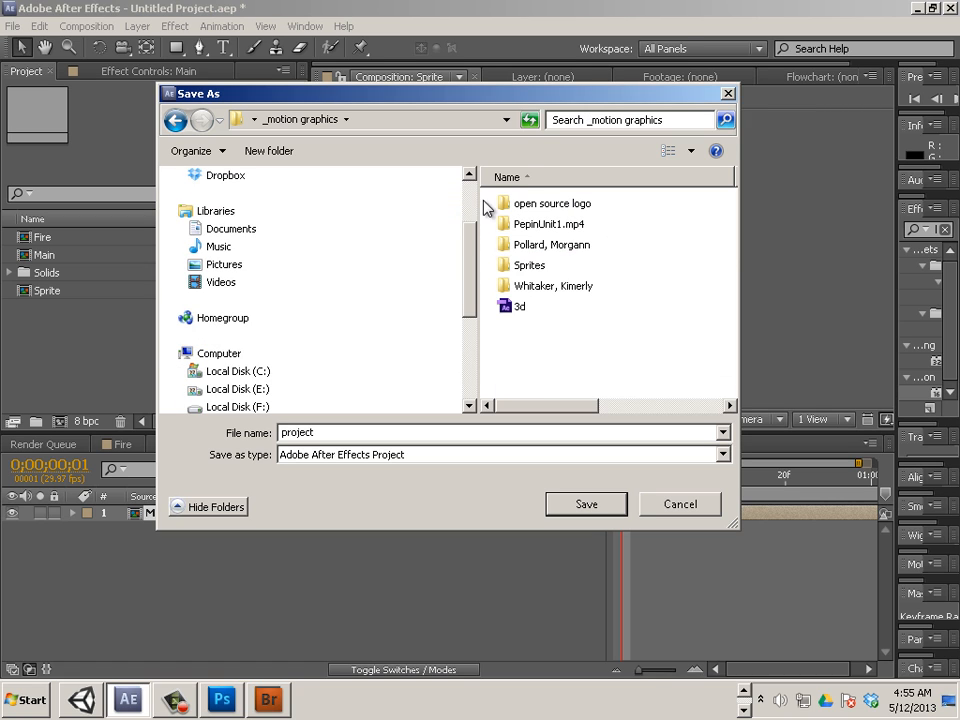
double_click(550, 264)
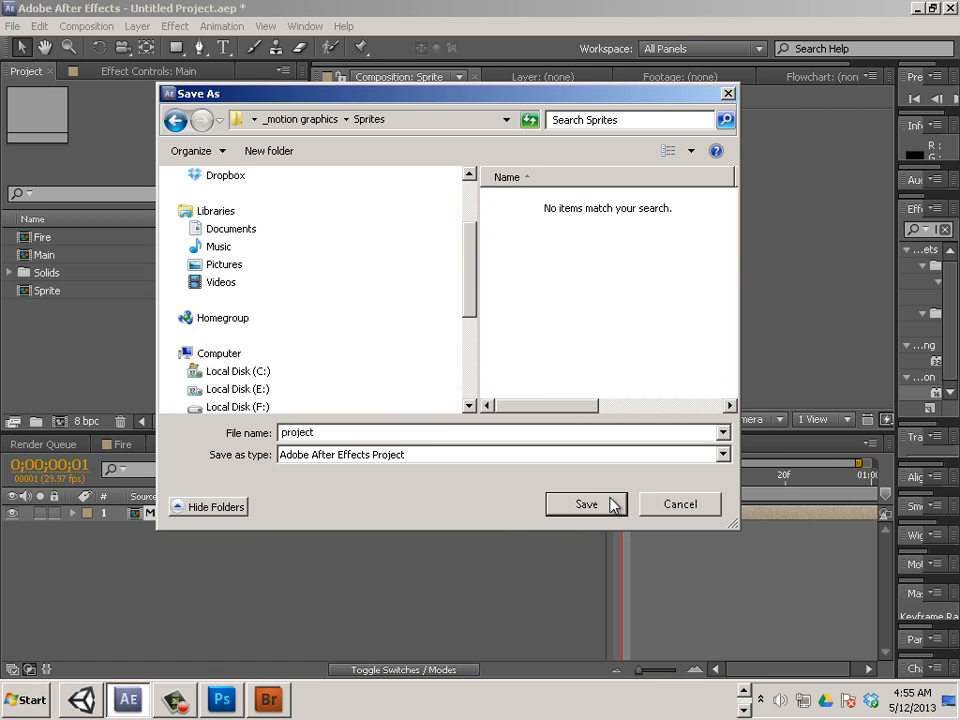
click(574, 505)
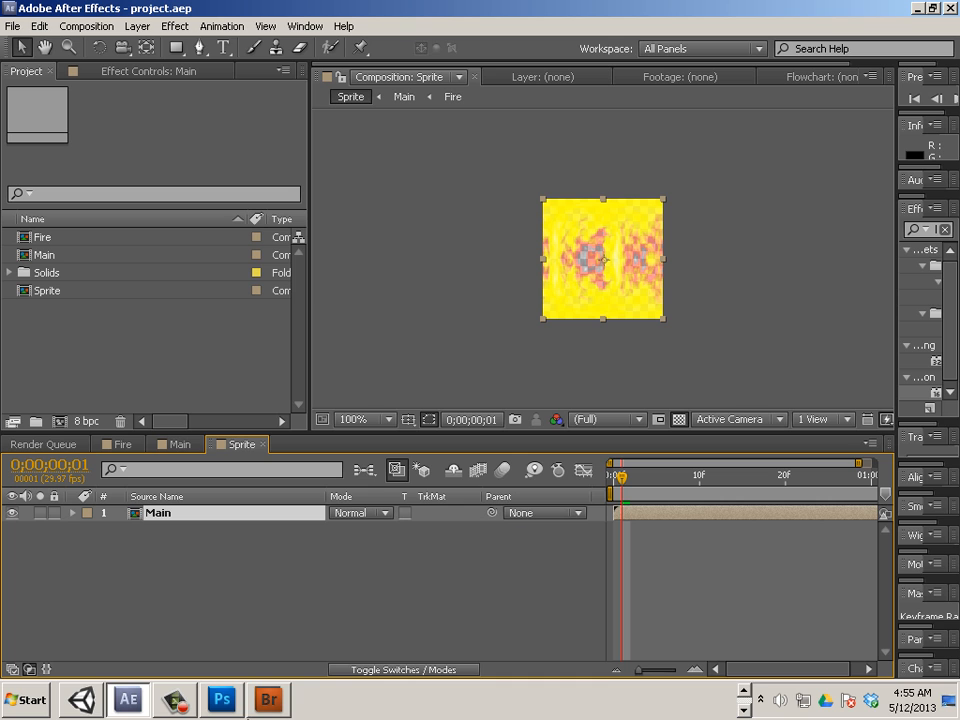
Switch to Photoshop and choose the desktop's _motion graphics > Sprites folder as the location for saving the sprite sheet
click(222, 700)
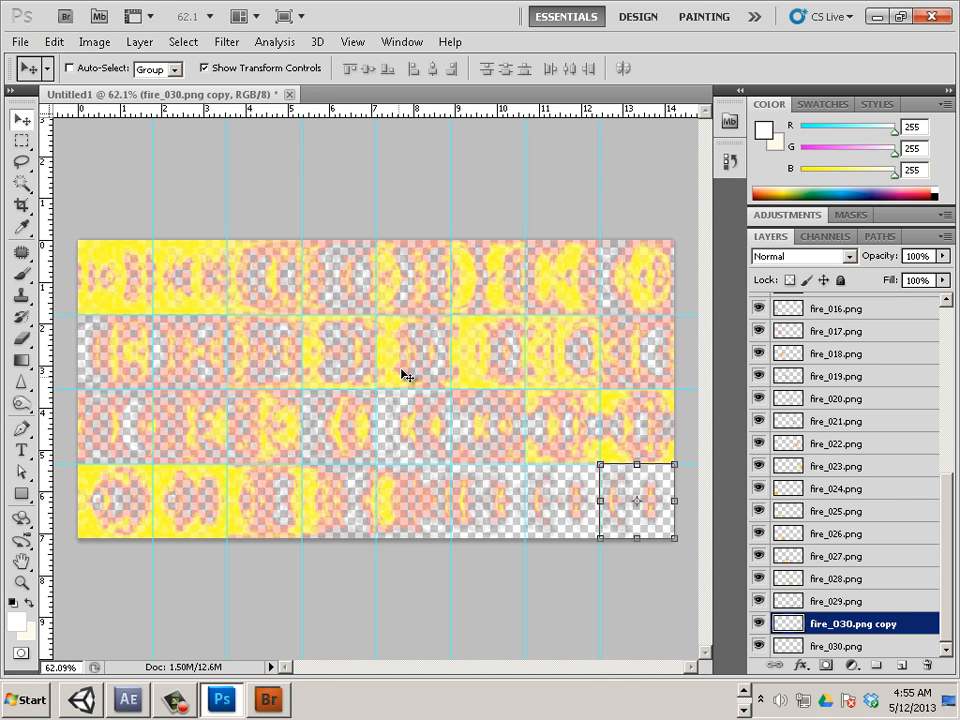
click(22, 43)
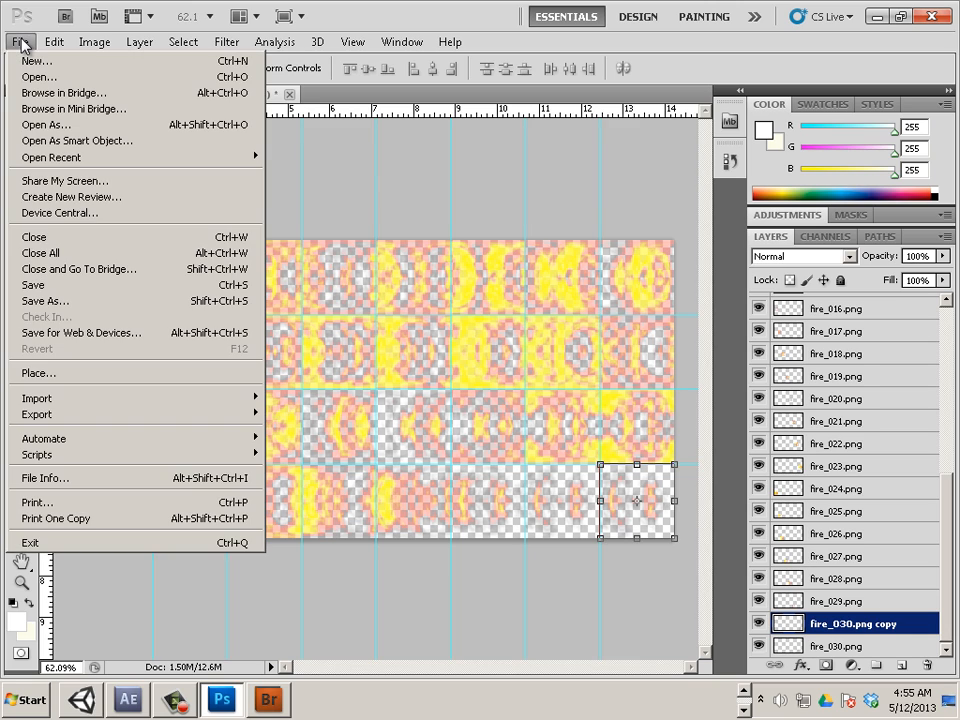
click(128, 301)
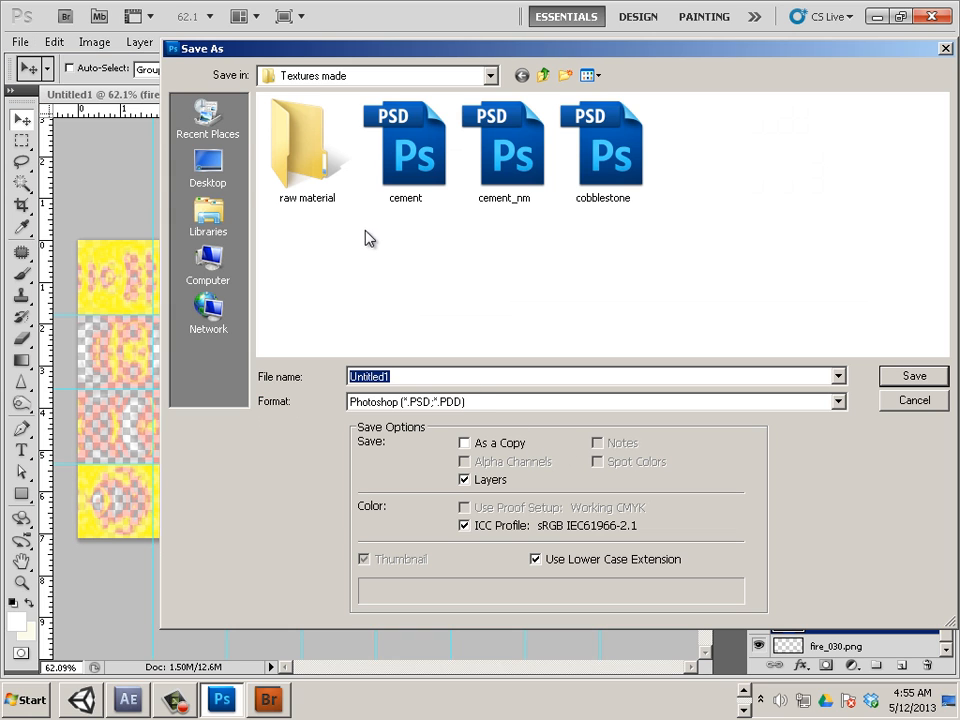
click(208, 166)
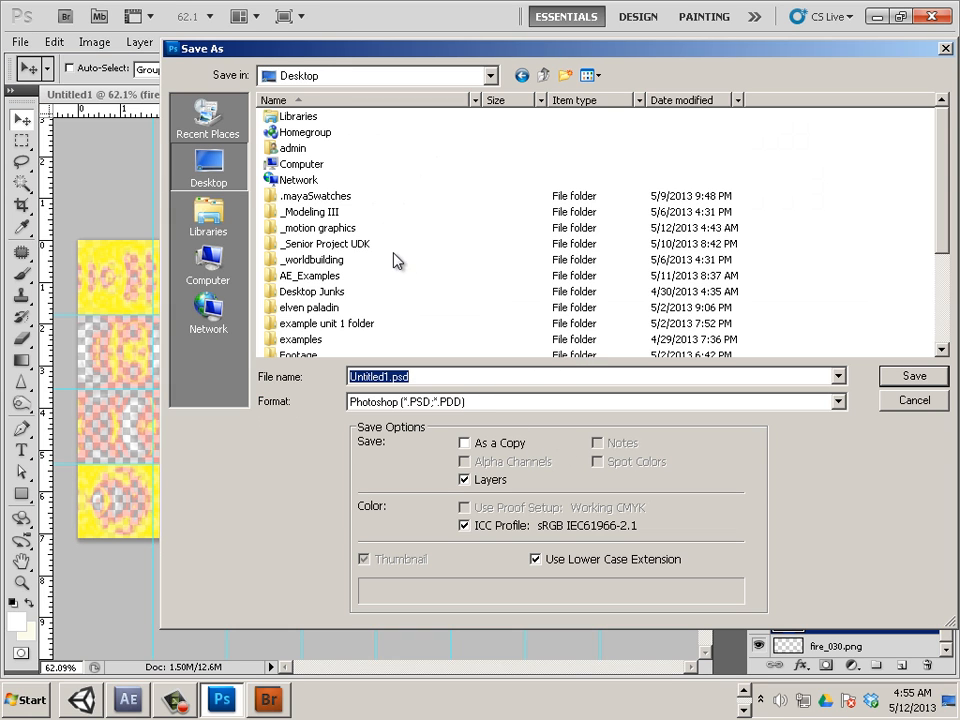
double_click(322, 232)
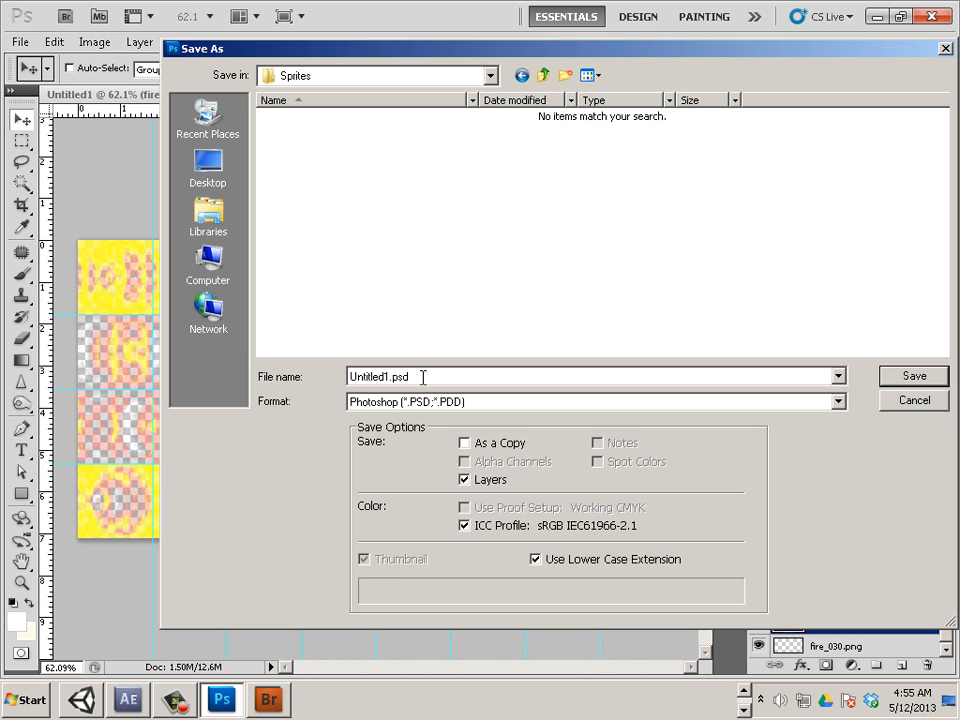
Save the sprite sheet as a PNG named Fire_anim with interlacing set to None
click(440, 401)
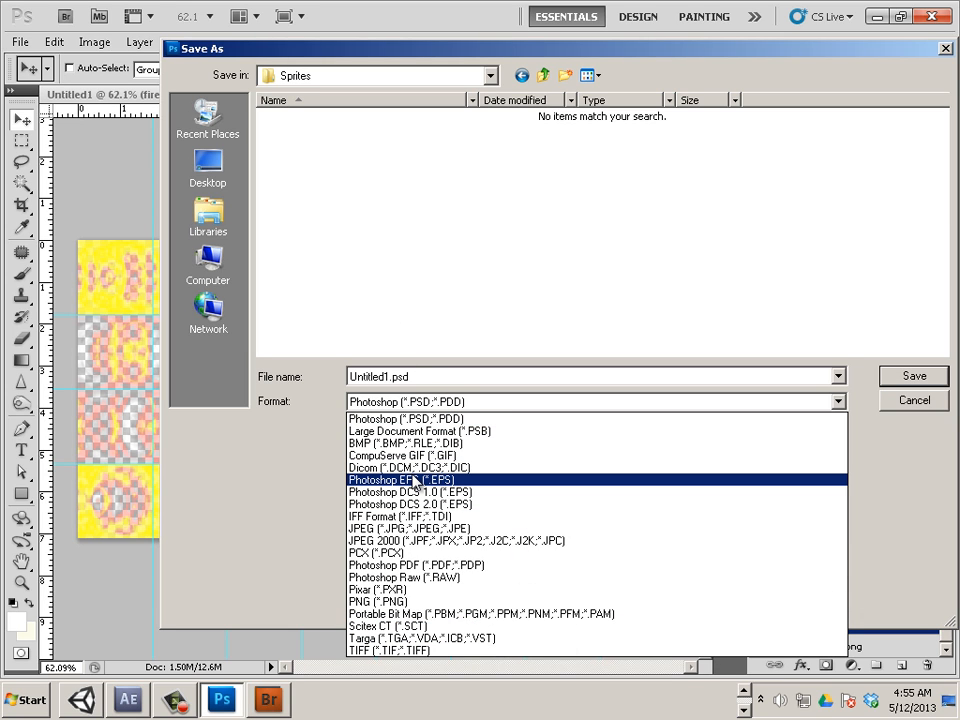
click(418, 603)
double_click(455, 381)
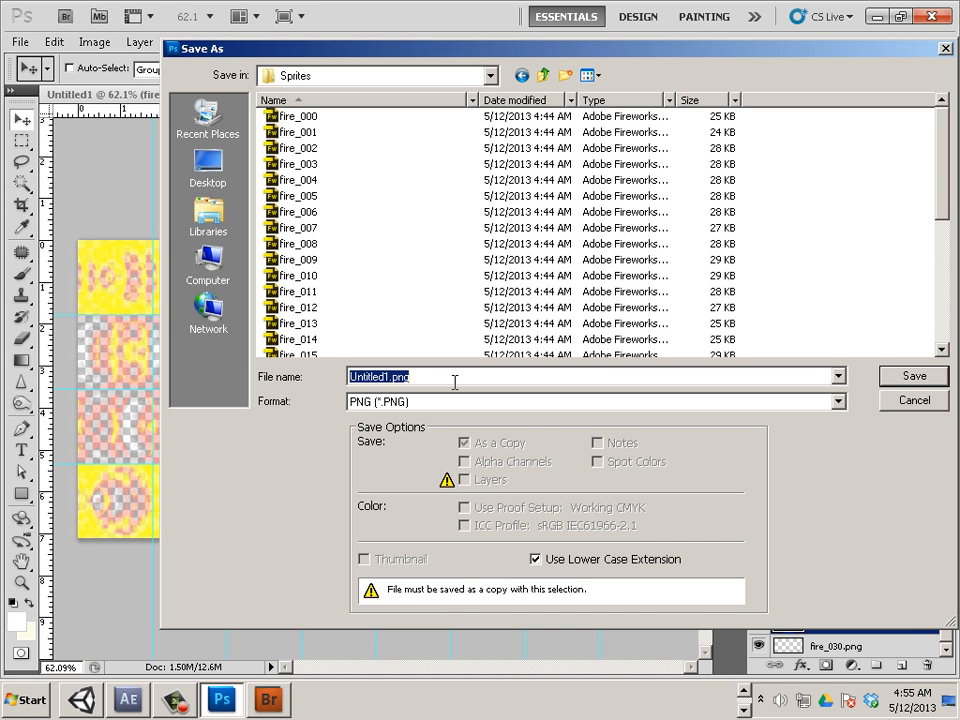
text(Fi)
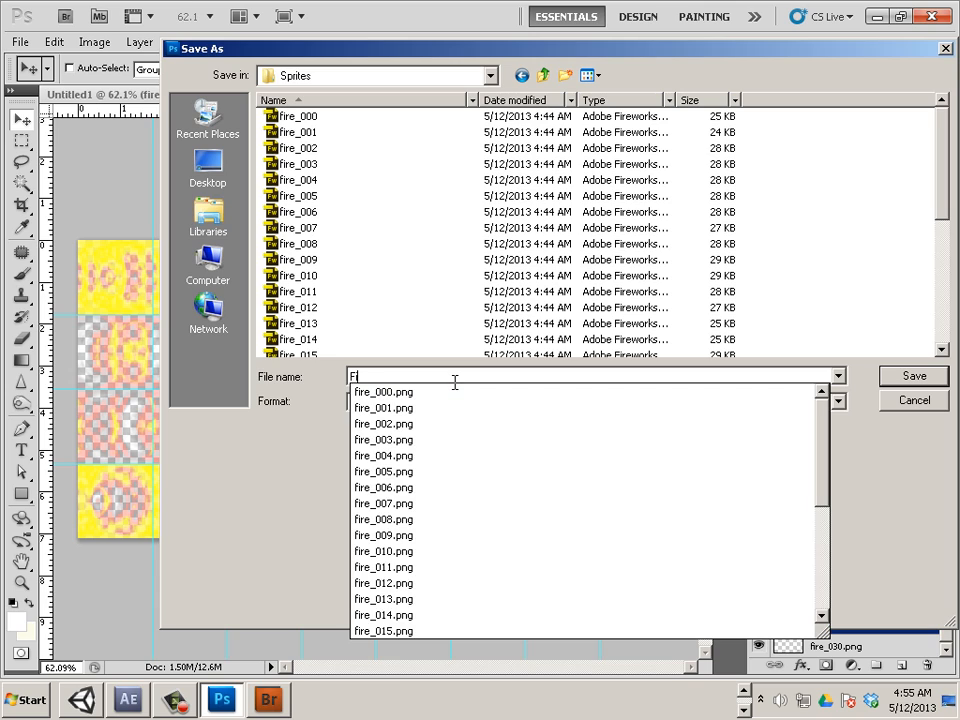
text(re_anim)
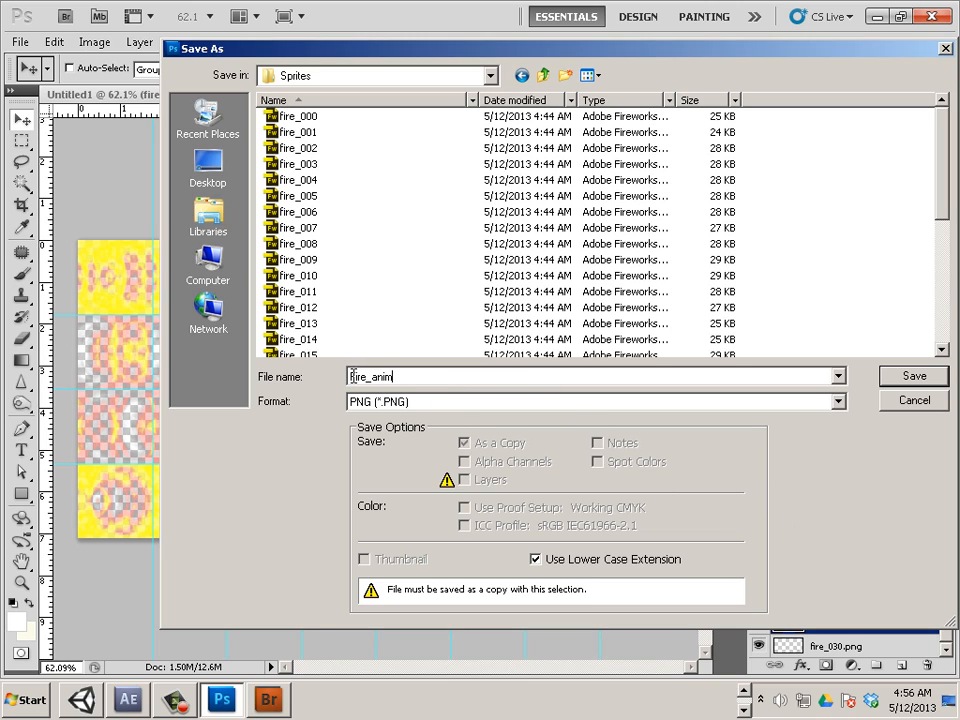
click(916, 377)
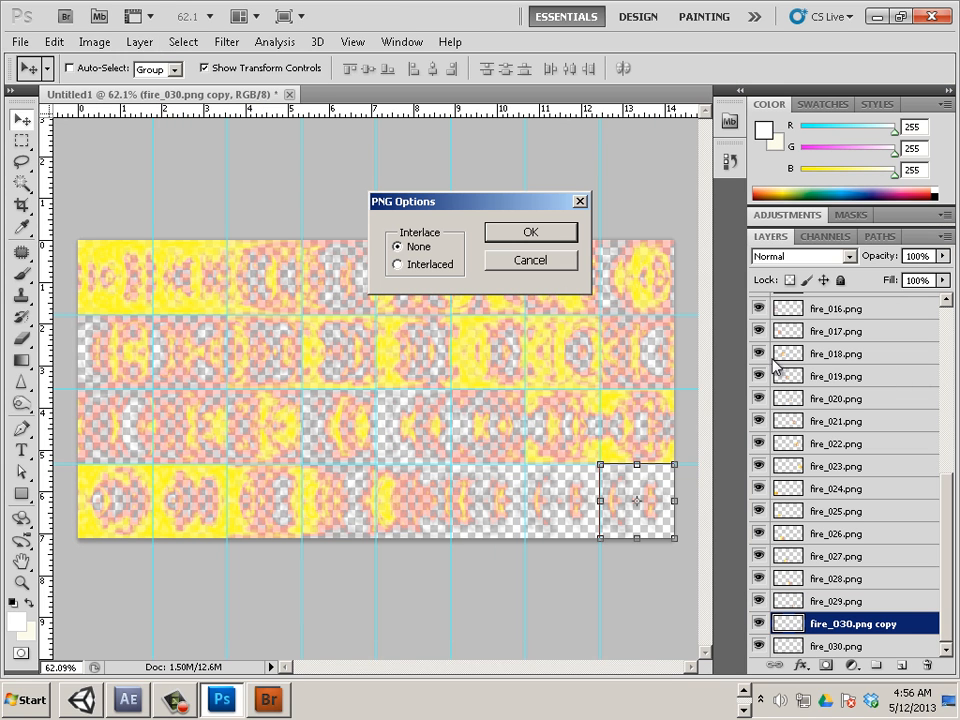
click(524, 235)
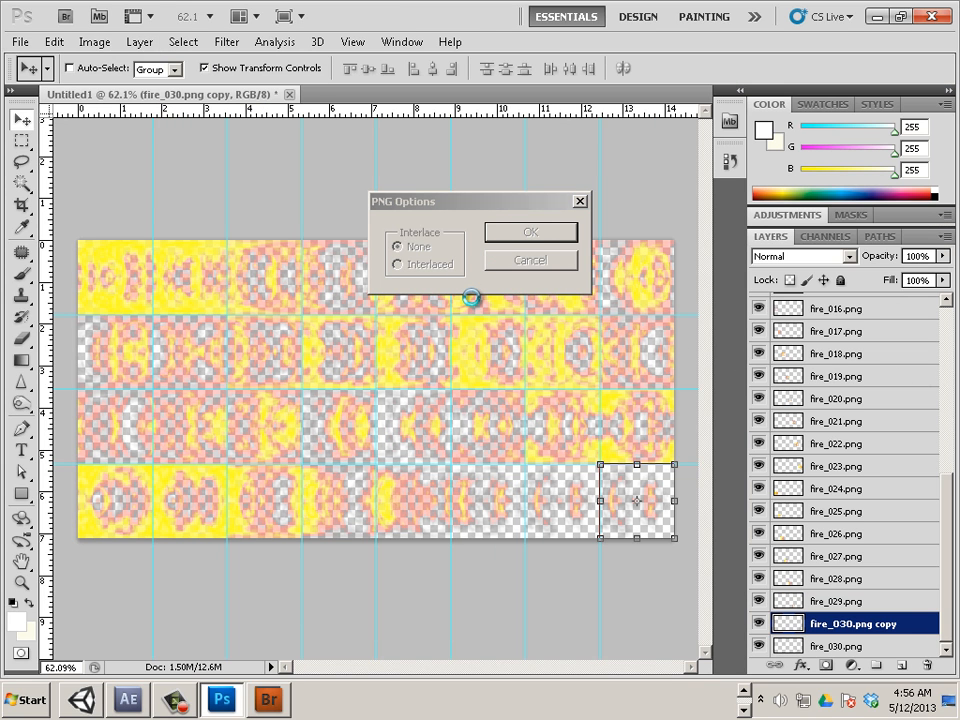